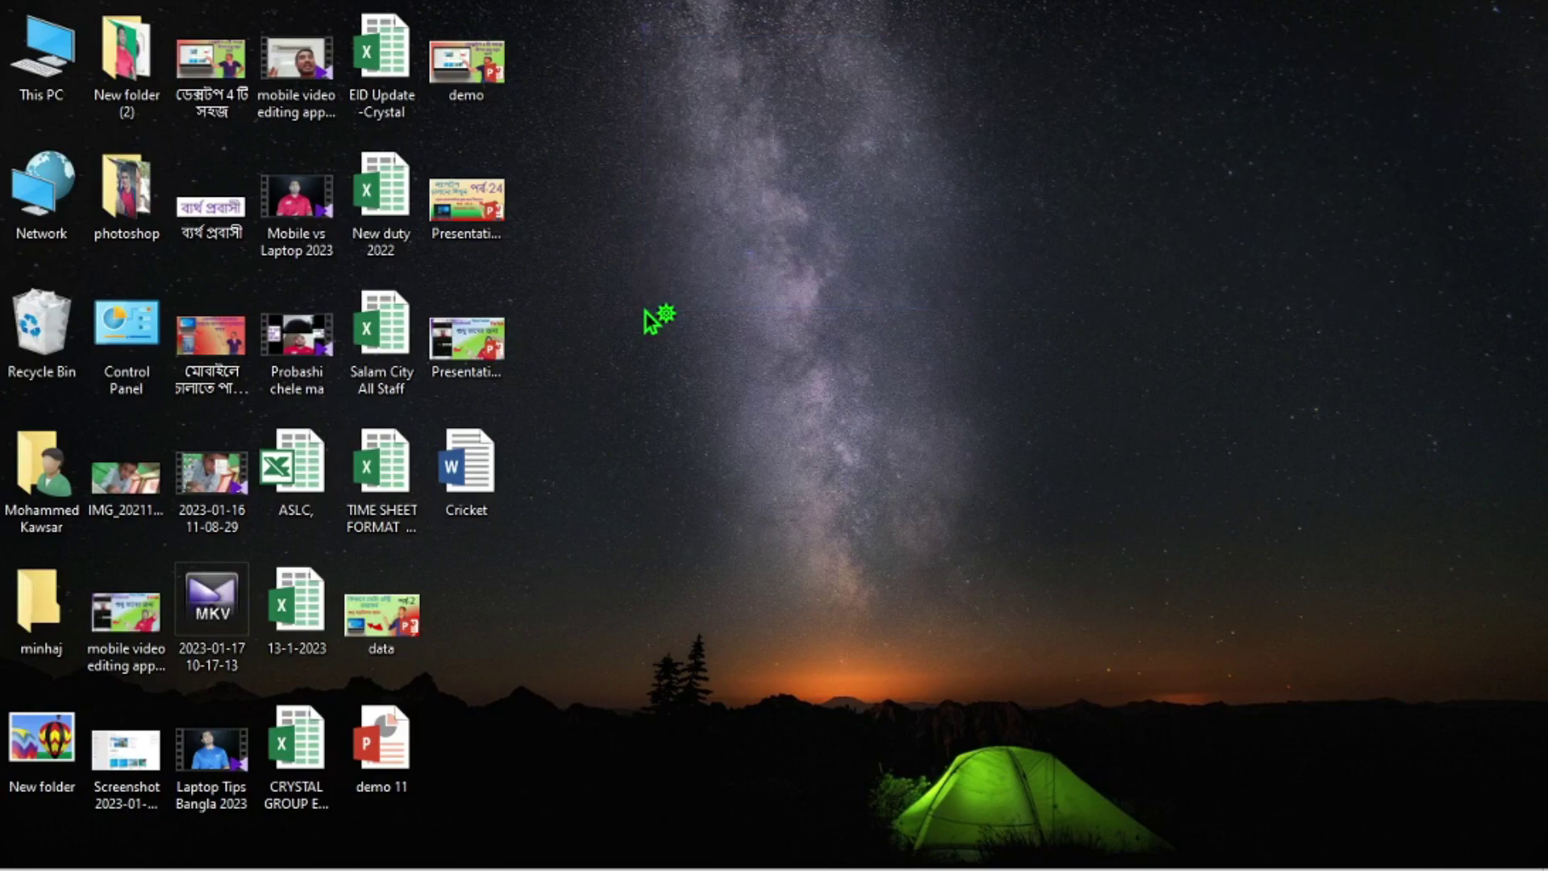
Step: Refresh the desktop from an empty area
{"action": "right_click", "coordinate": [787, 188]}
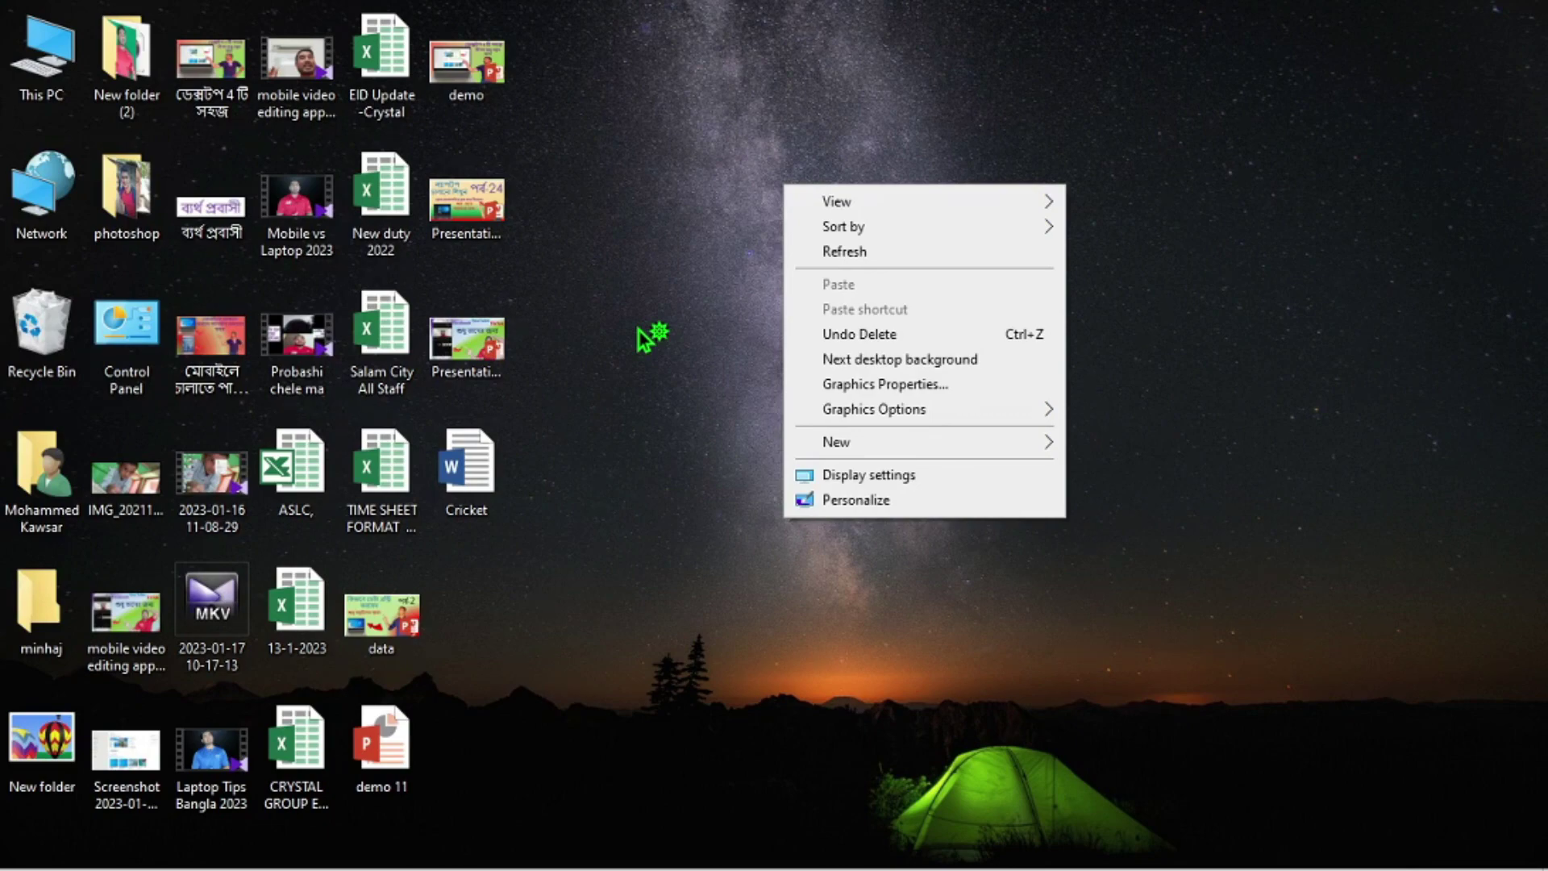
{"action": "right_click", "coordinate": [675, 73]}
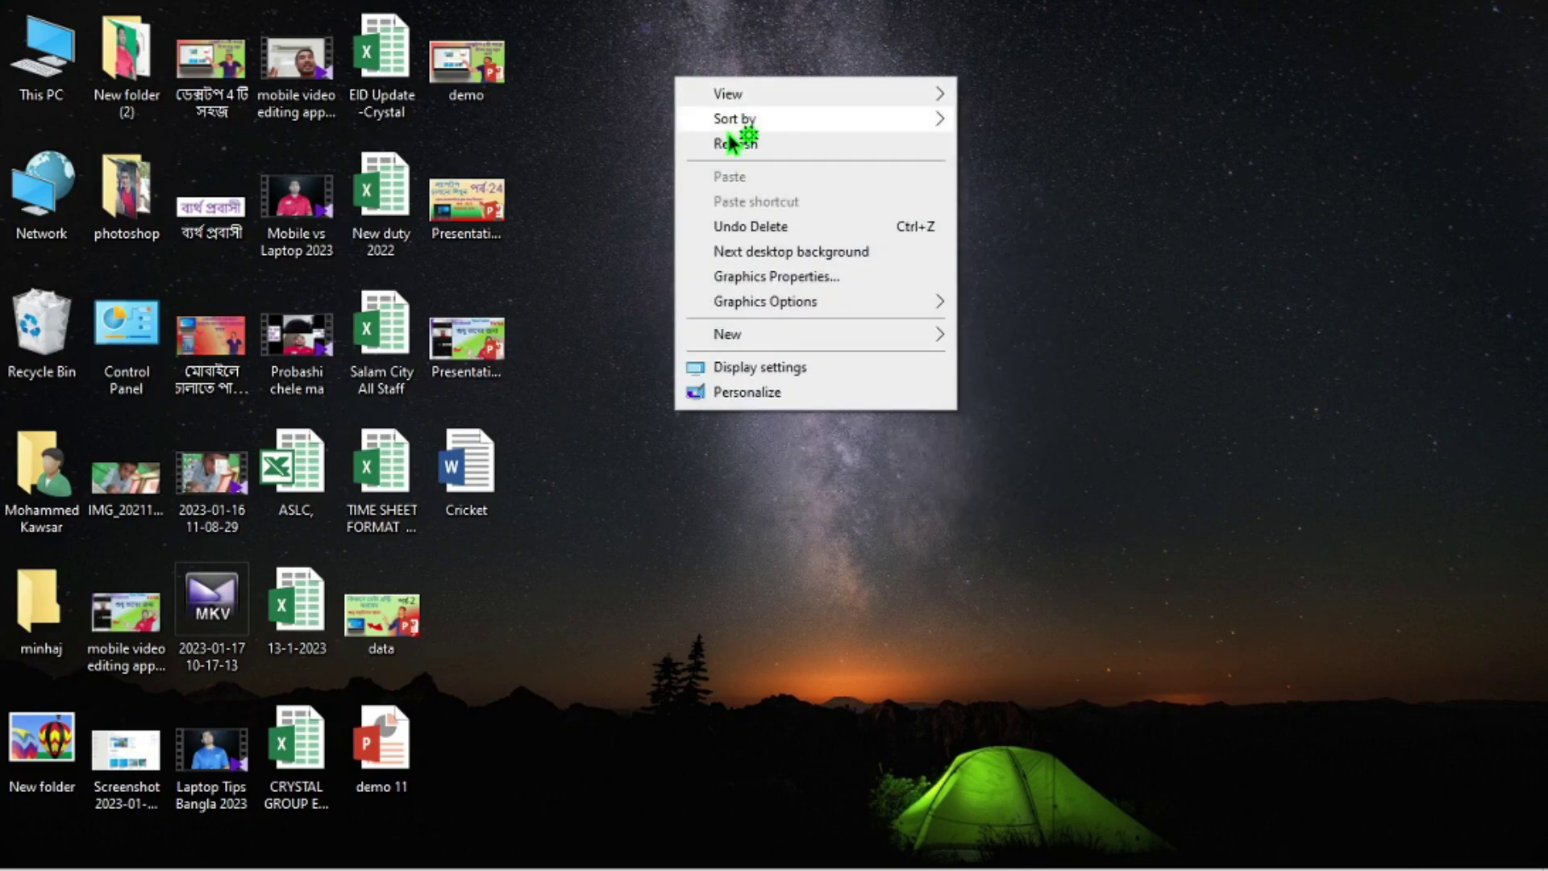
{"action": "left_click", "coordinate": [735, 143]}
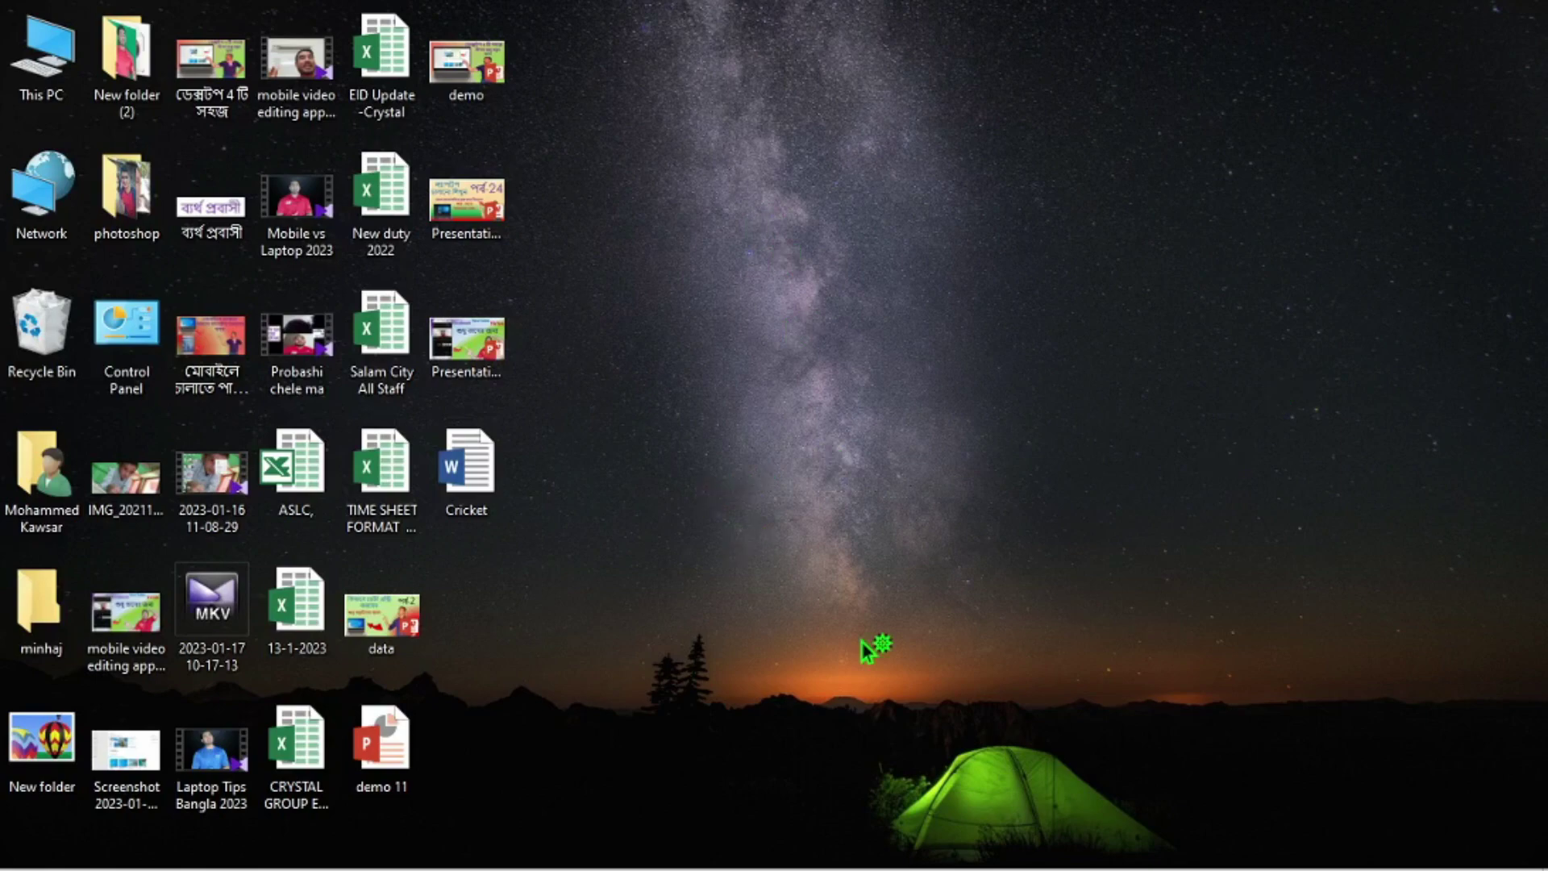
Step: Move the demo presentation to the empty area far from the other desktop icons and refresh the desktop
{"action": "left_click_drag", "start_coordinate": [476, 80], "coordinate": [1385, 103]}
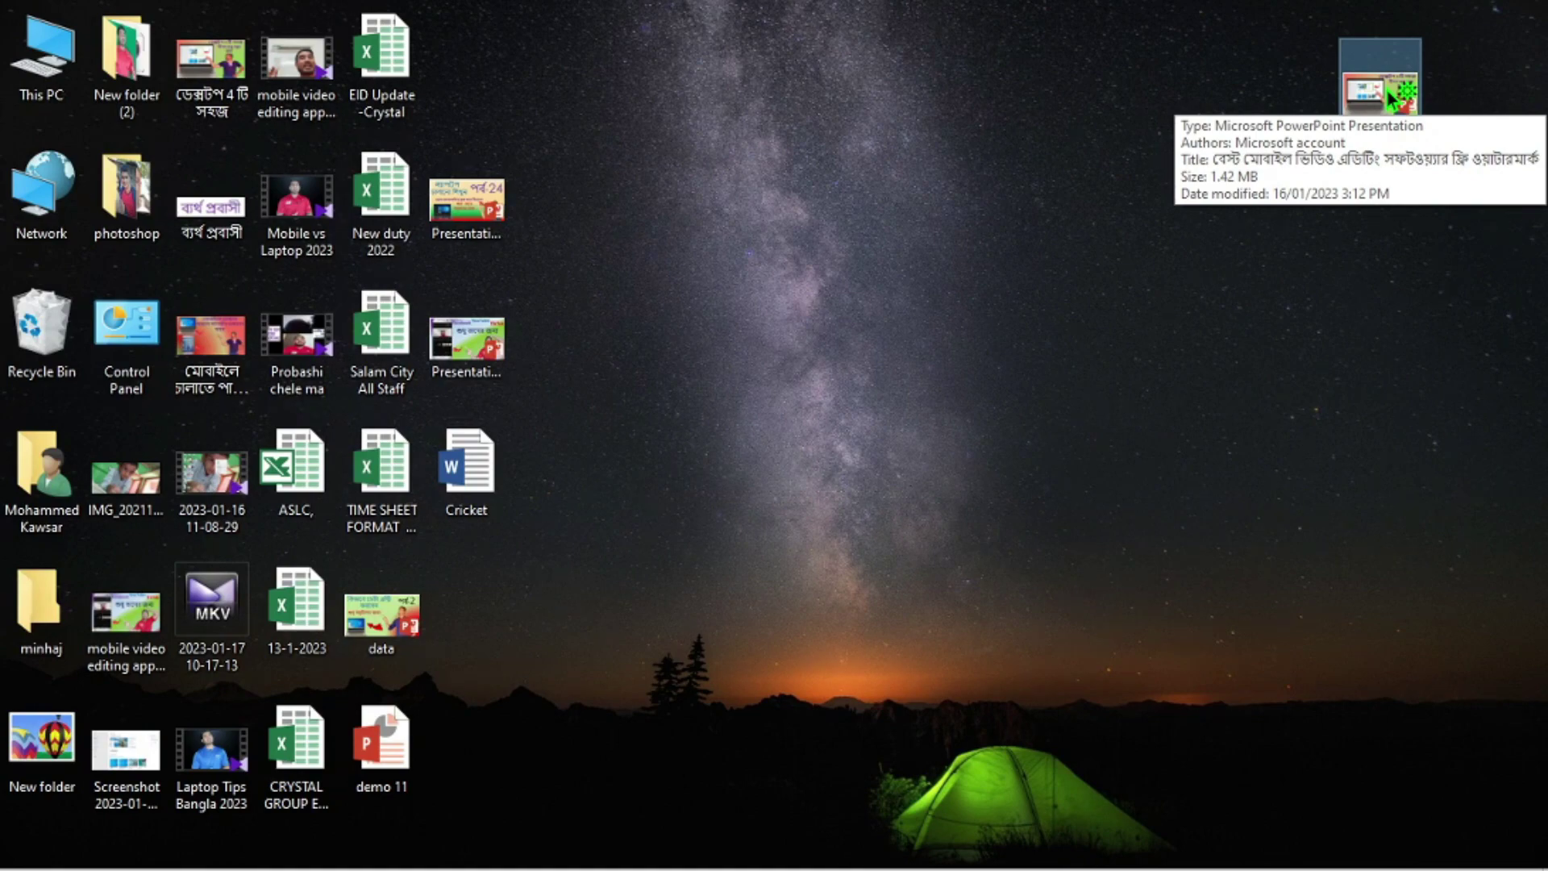
{"action": "right_click", "coordinate": [730, 105]}
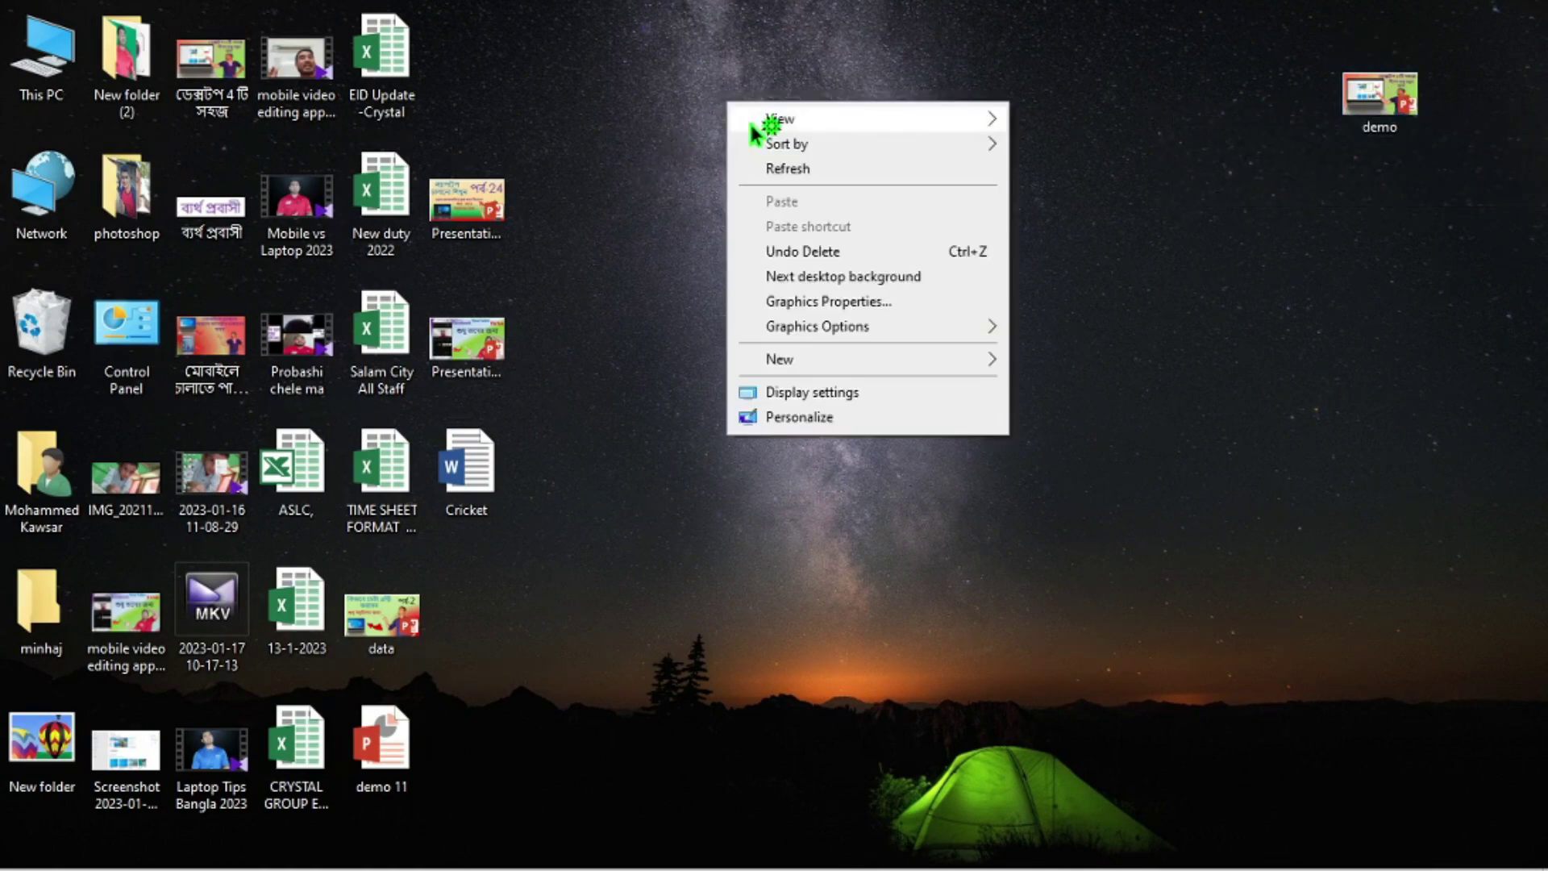
{"action": "left_click", "coordinate": [782, 171]}
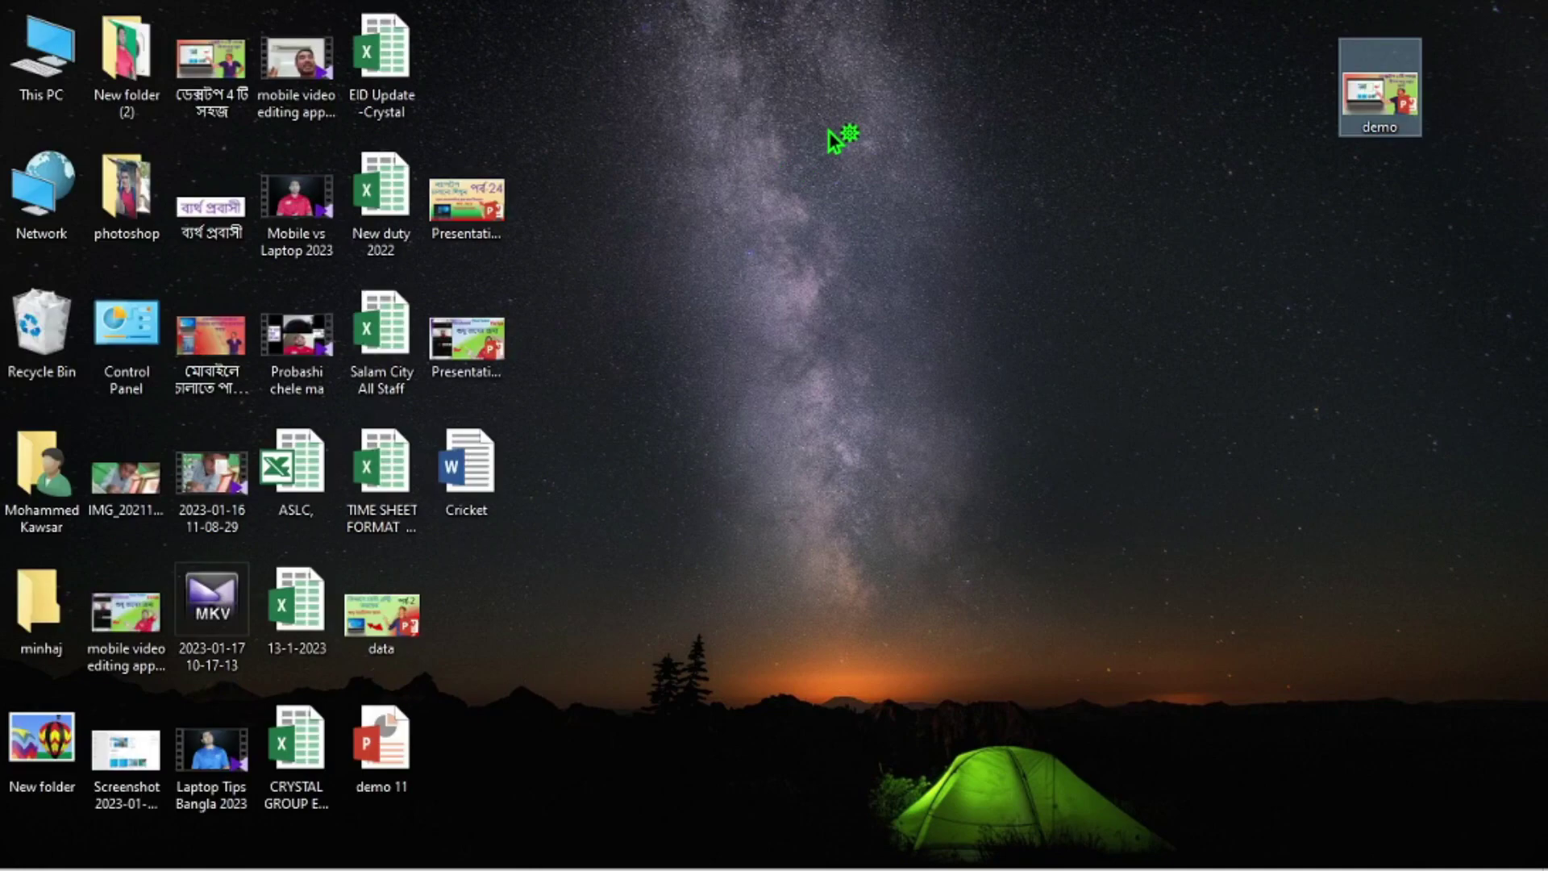
Step: Move the demo presentation back beside the EID Update-Crystal file and refresh the desktop
{"action": "left_click_drag", "start_coordinate": [1379, 88], "coordinate": [460, 75]}
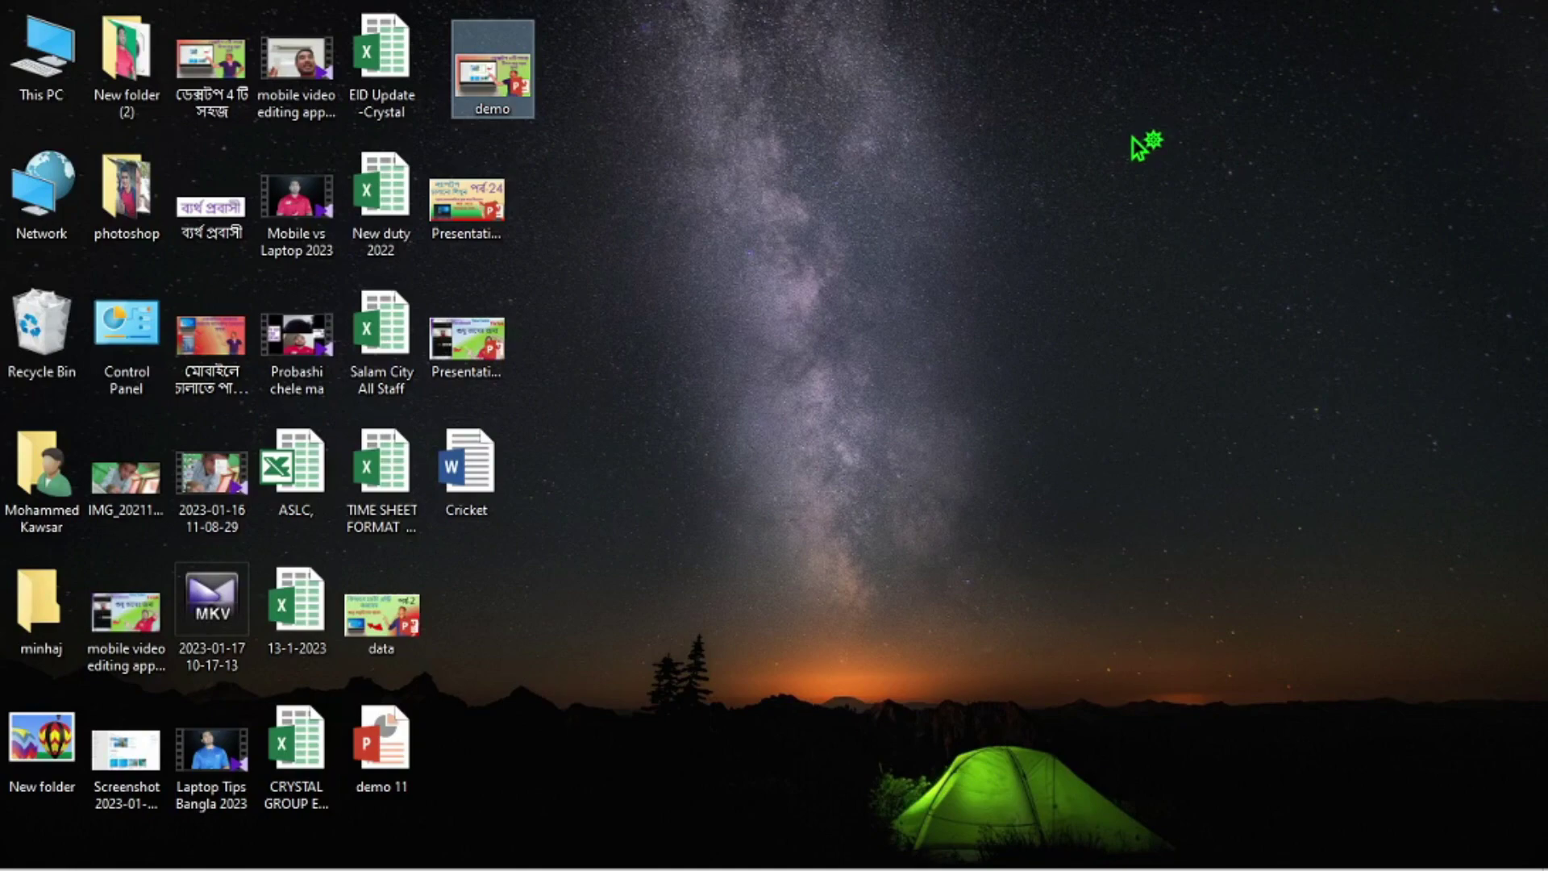
{"action": "right_click", "coordinate": [904, 183]}
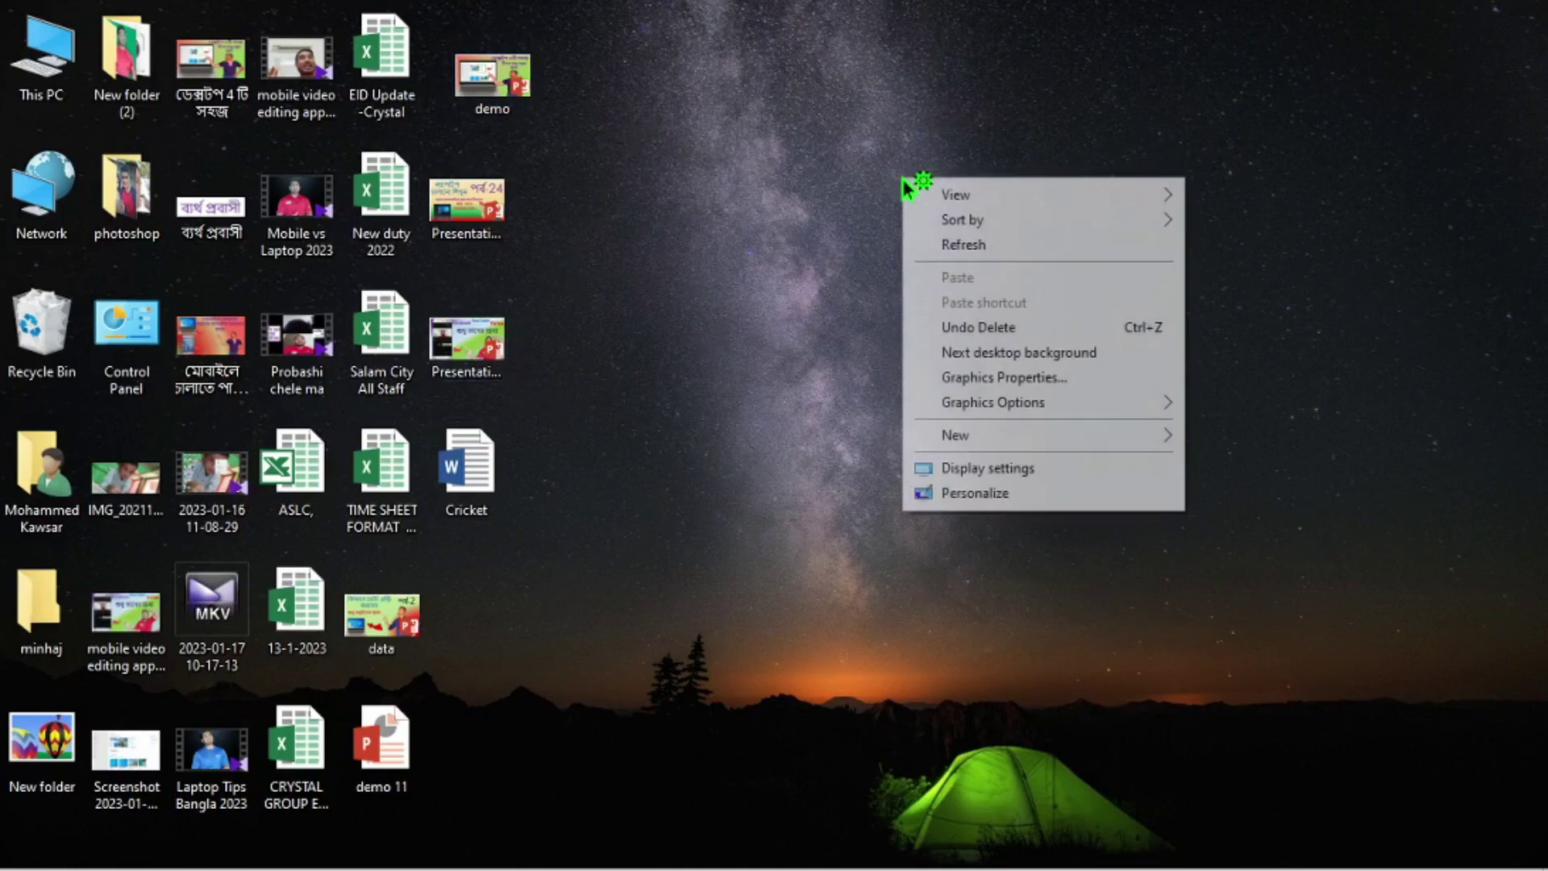
{"action": "left_click", "coordinate": [960, 245]}
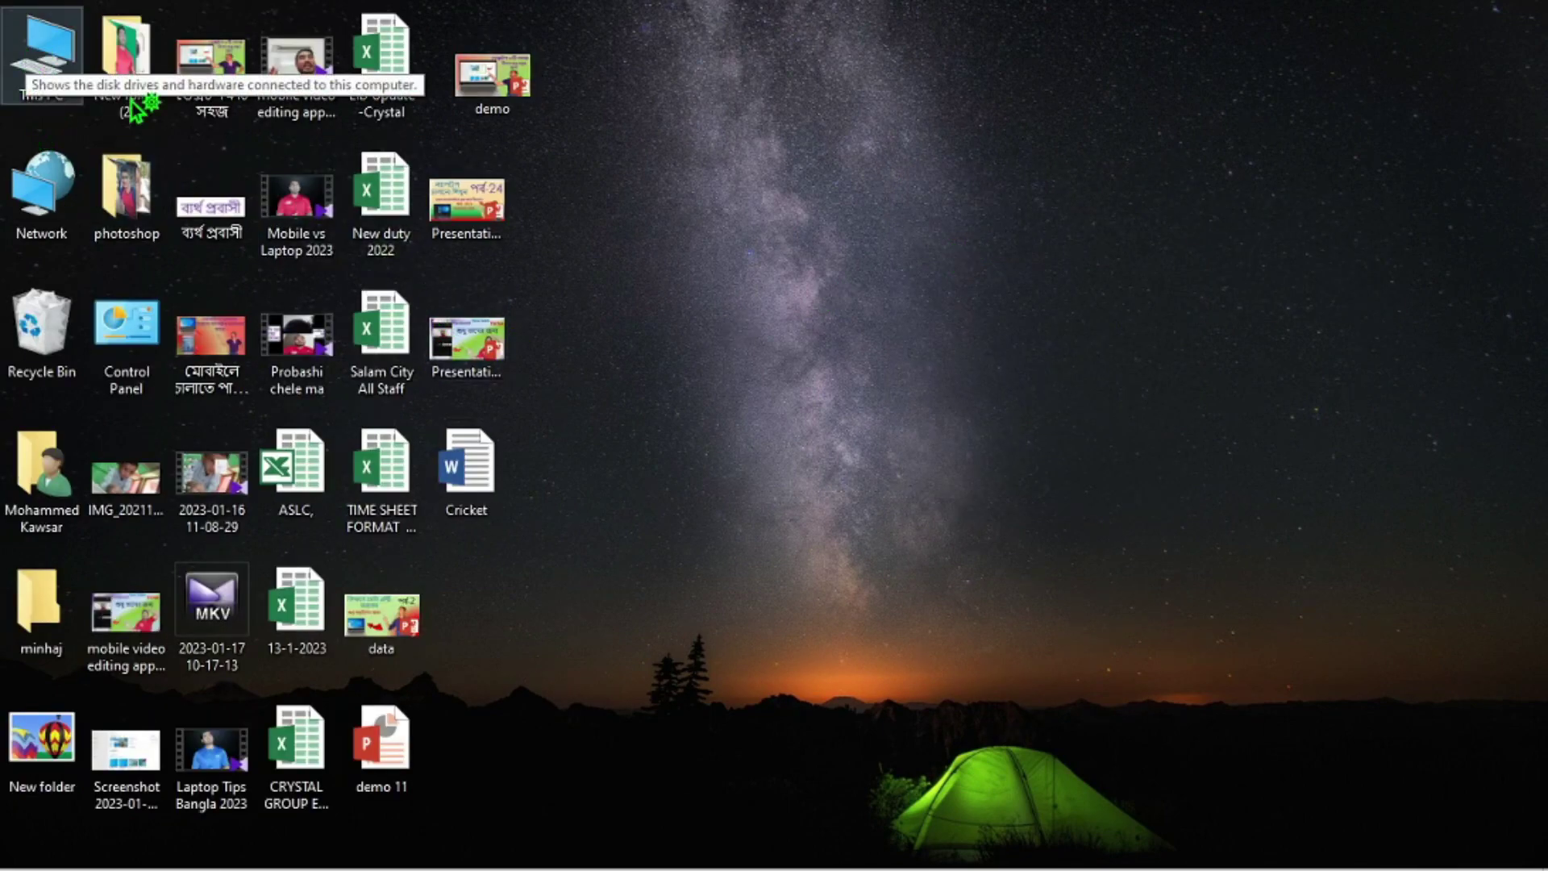
Step: Open This PC in a maximized window and examine the free space and total size of each drive
{"action": "double_click", "coordinate": [52, 65]}
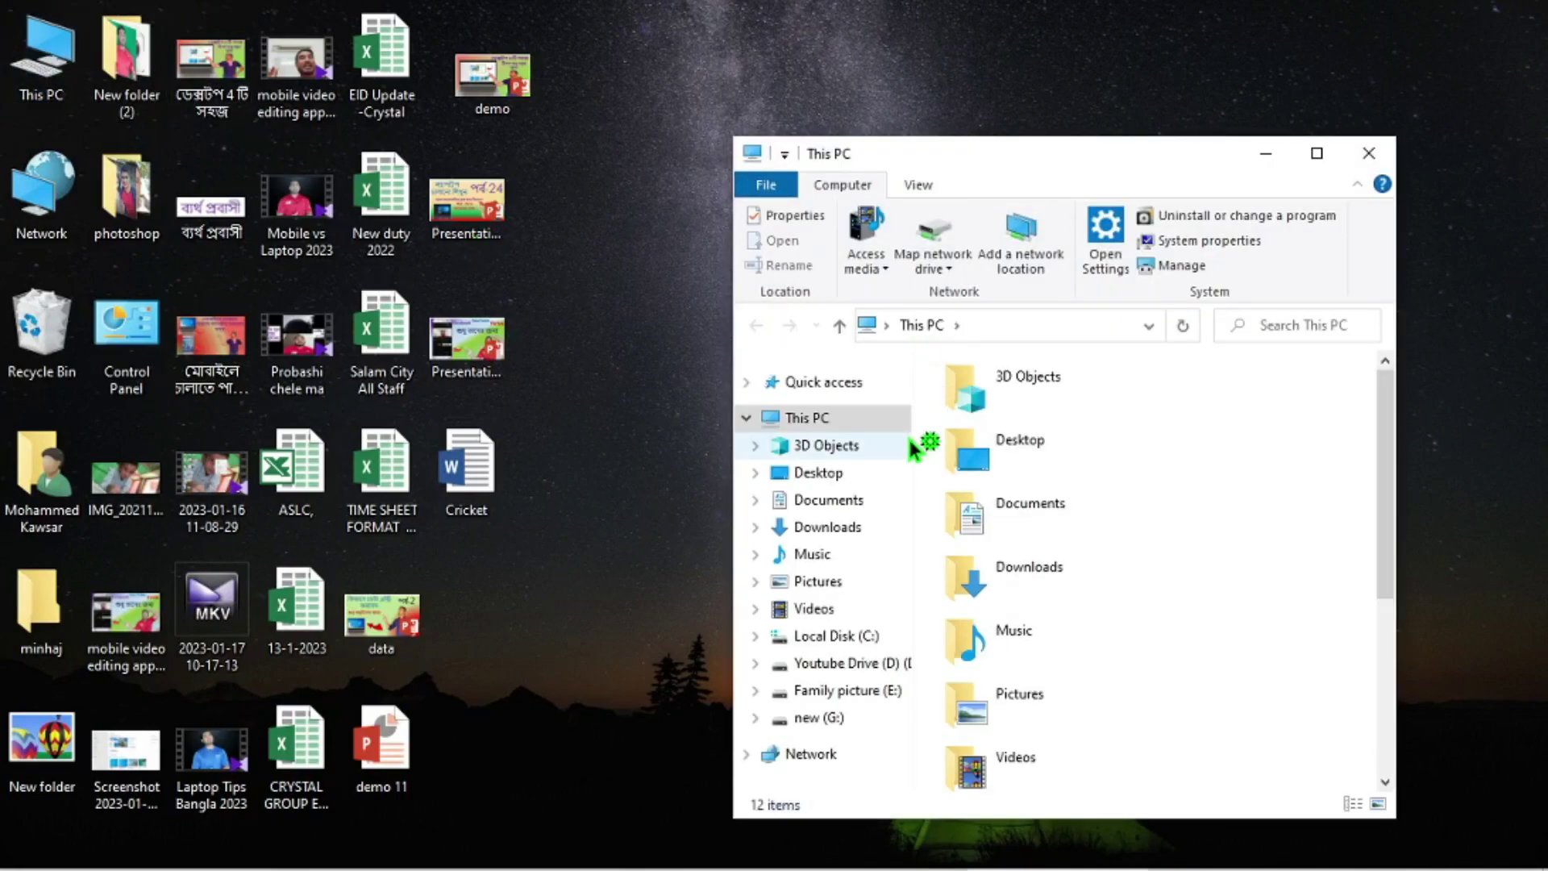
{"action": "left_click_drag", "start_coordinate": [1165, 154], "coordinate": [1140, 112]}
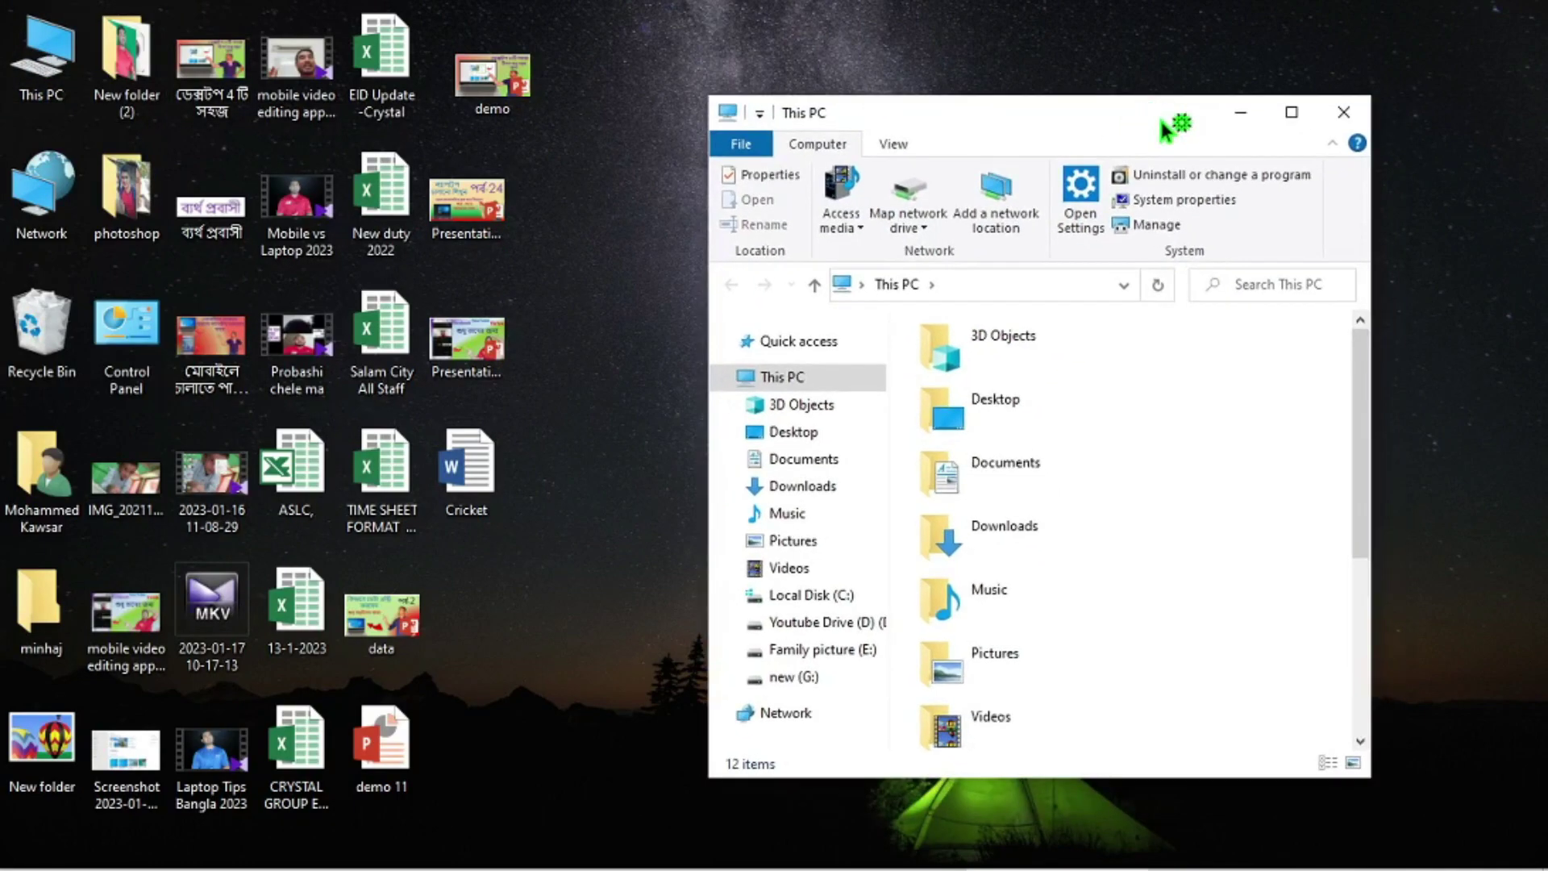
{"action": "left_click", "coordinate": [1292, 121]}
{"action": "mouse_move", "coordinate": [538, 369]}
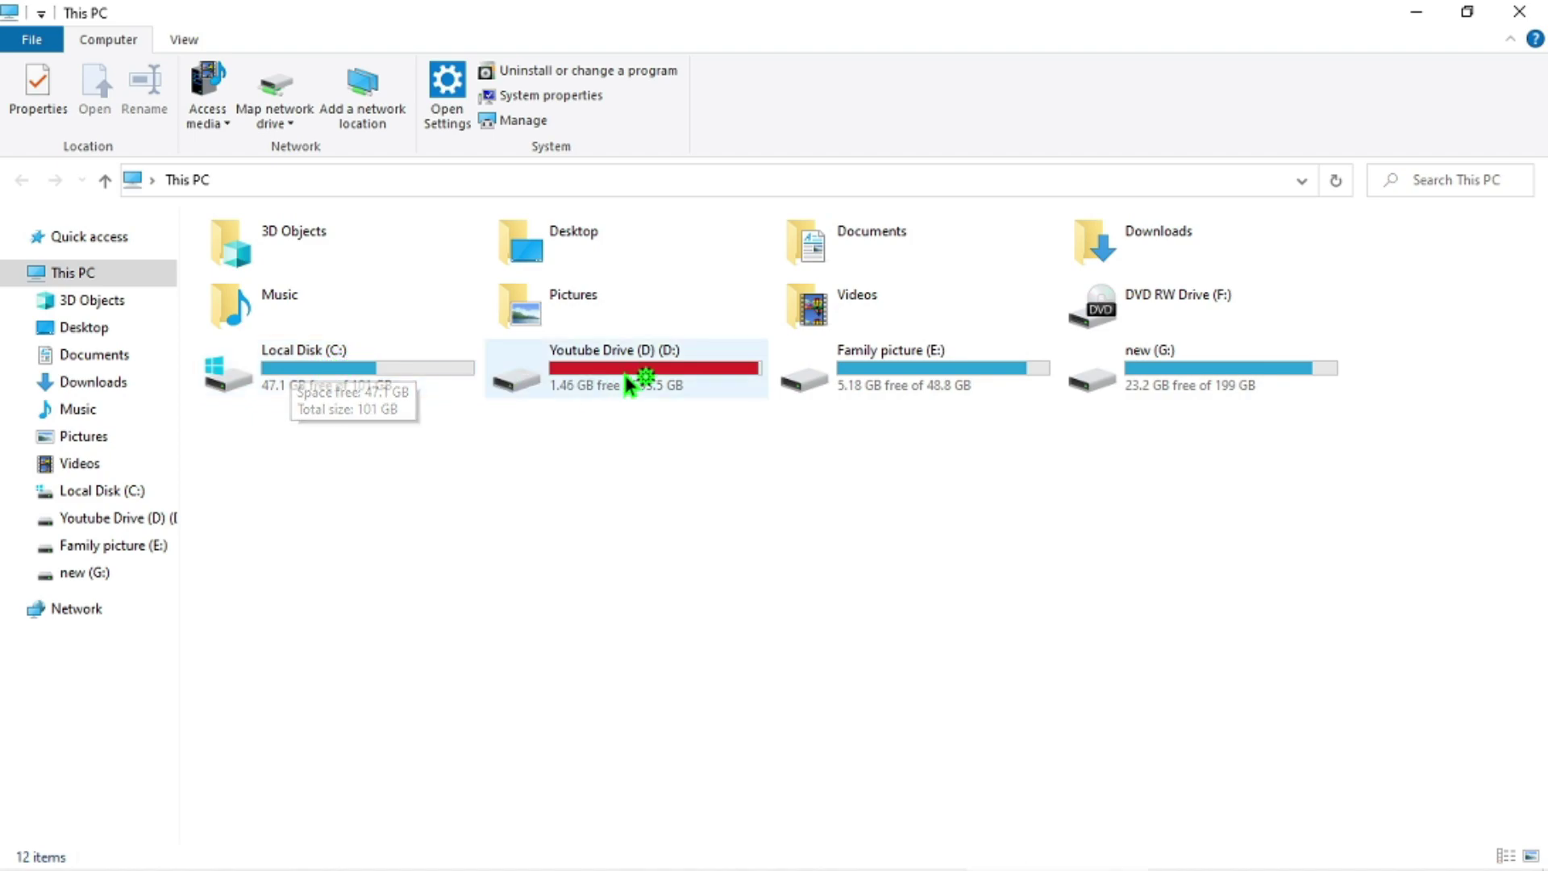
{"action": "mouse_move", "coordinate": [630, 374]}
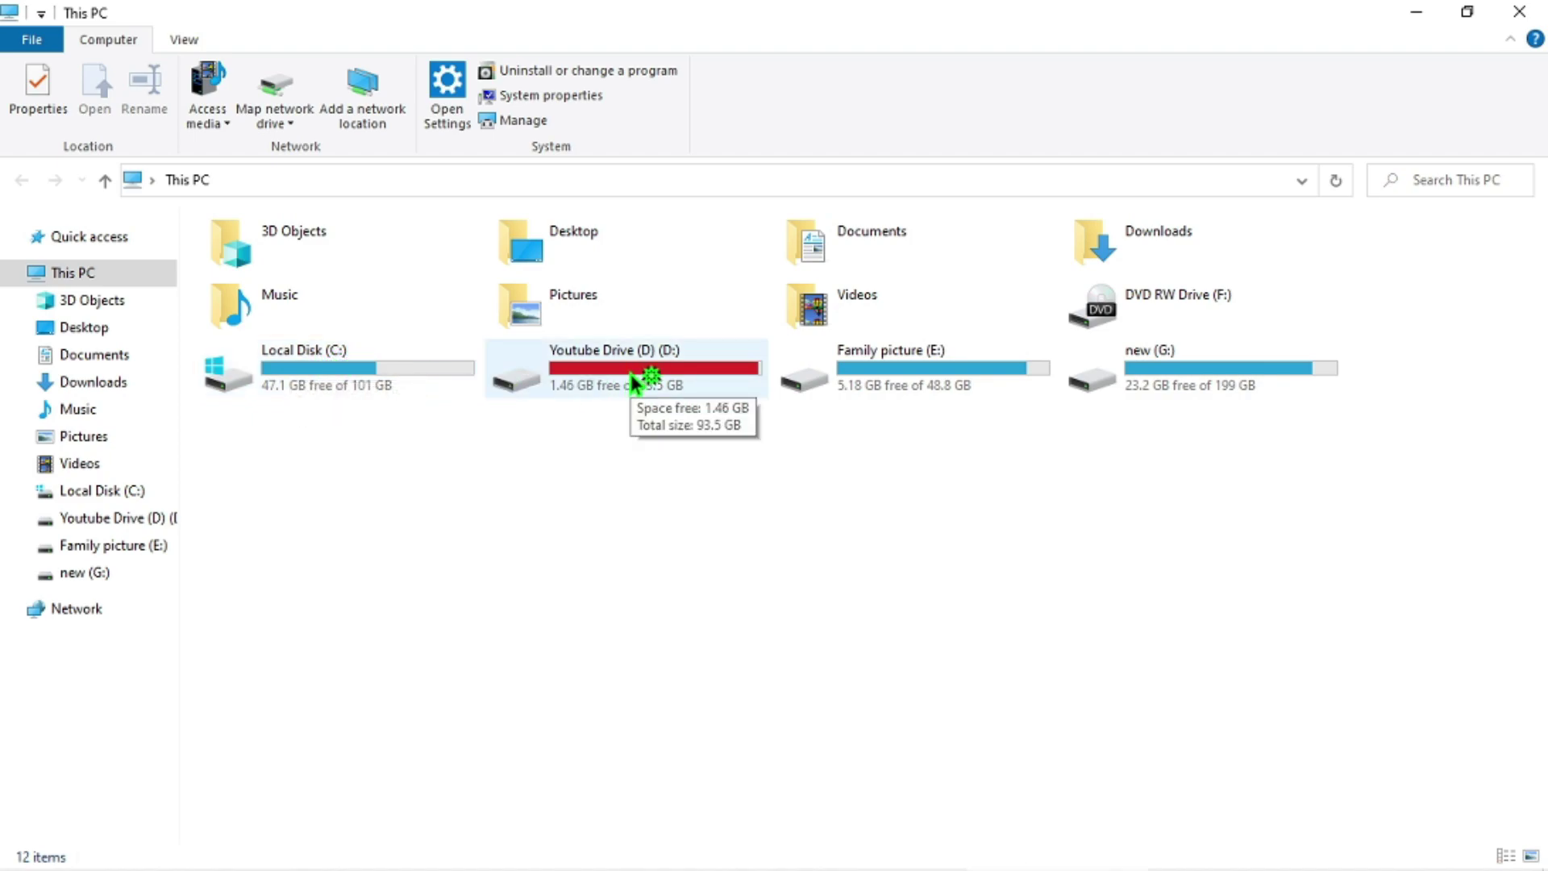
{"action": "mouse_move", "coordinate": [939, 371]}
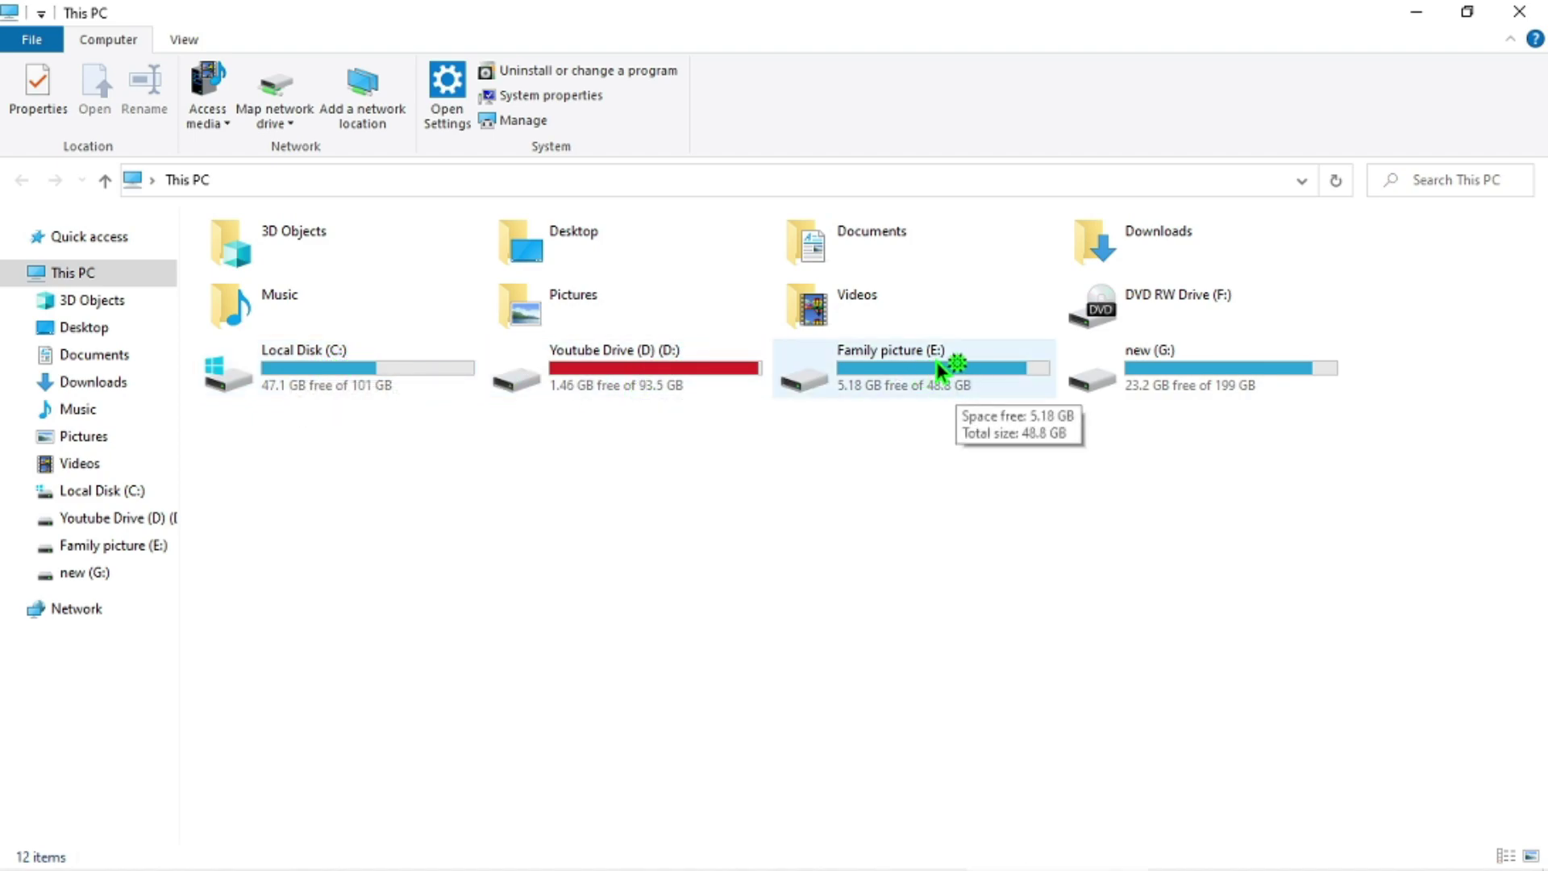
{"action": "mouse_move", "coordinate": [1163, 379]}
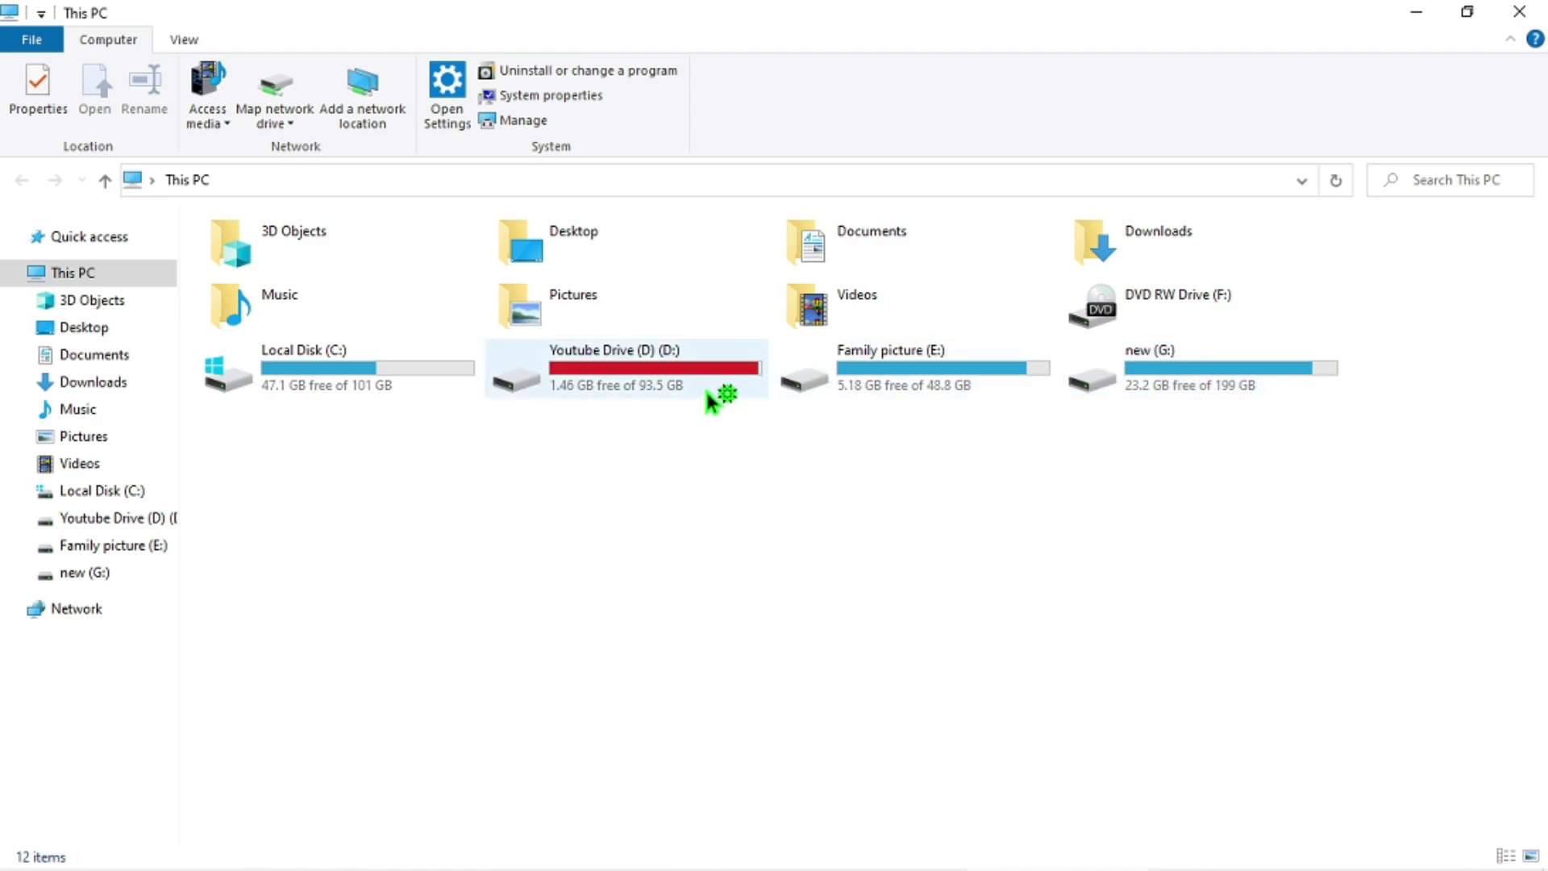
{"action": "mouse_move", "coordinate": [296, 390]}
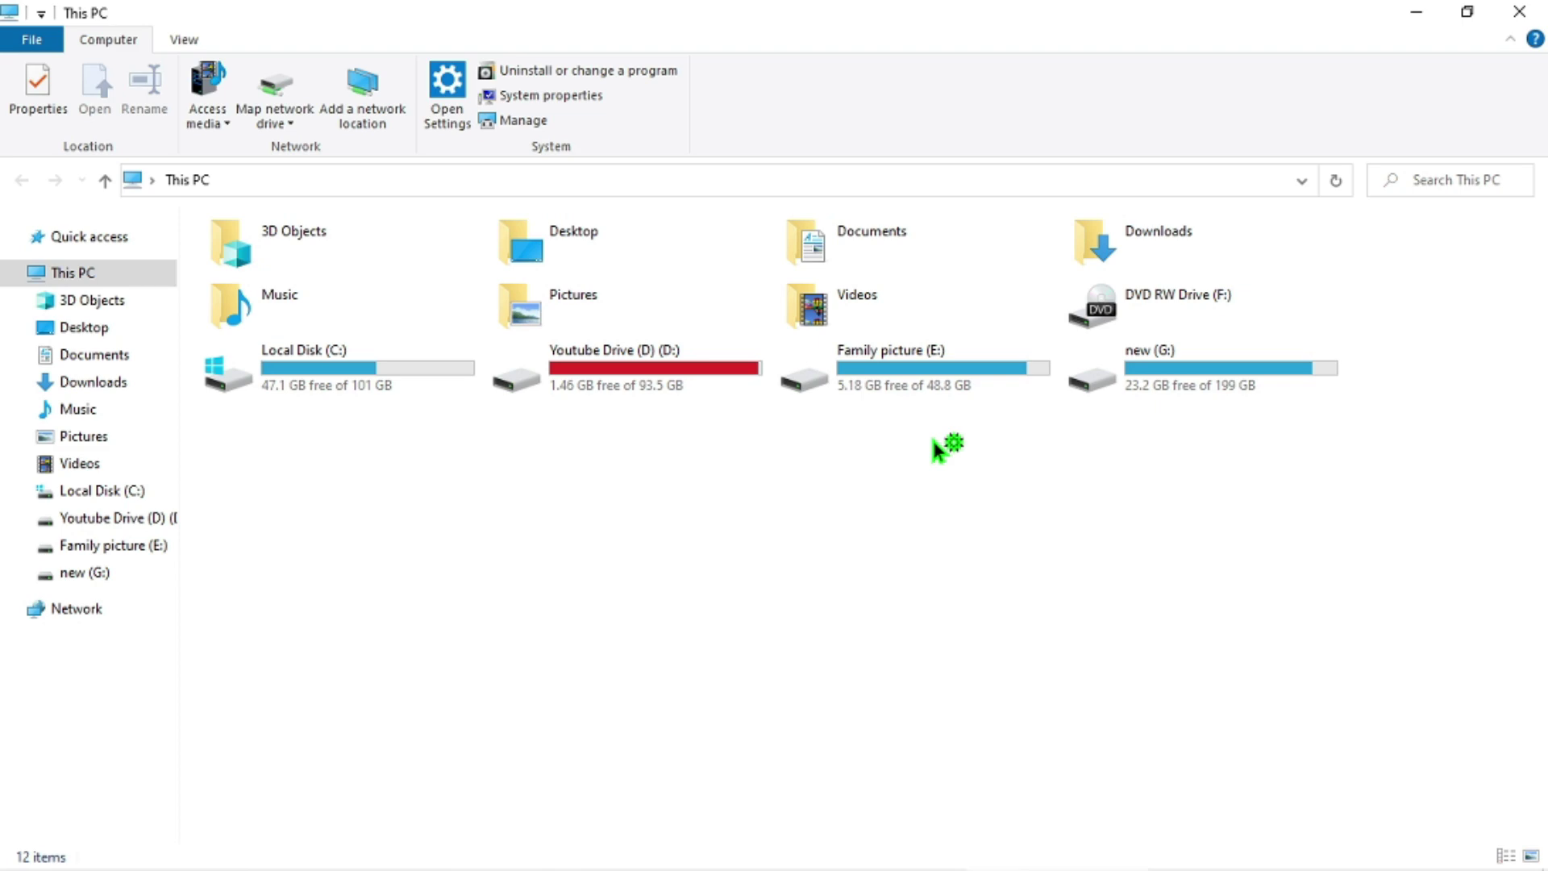
Step: View the Desktop folder in a smaller window beside the desktop icons, compare its contents with them, and close the window
{"action": "left_click", "coordinate": [126, 329]}
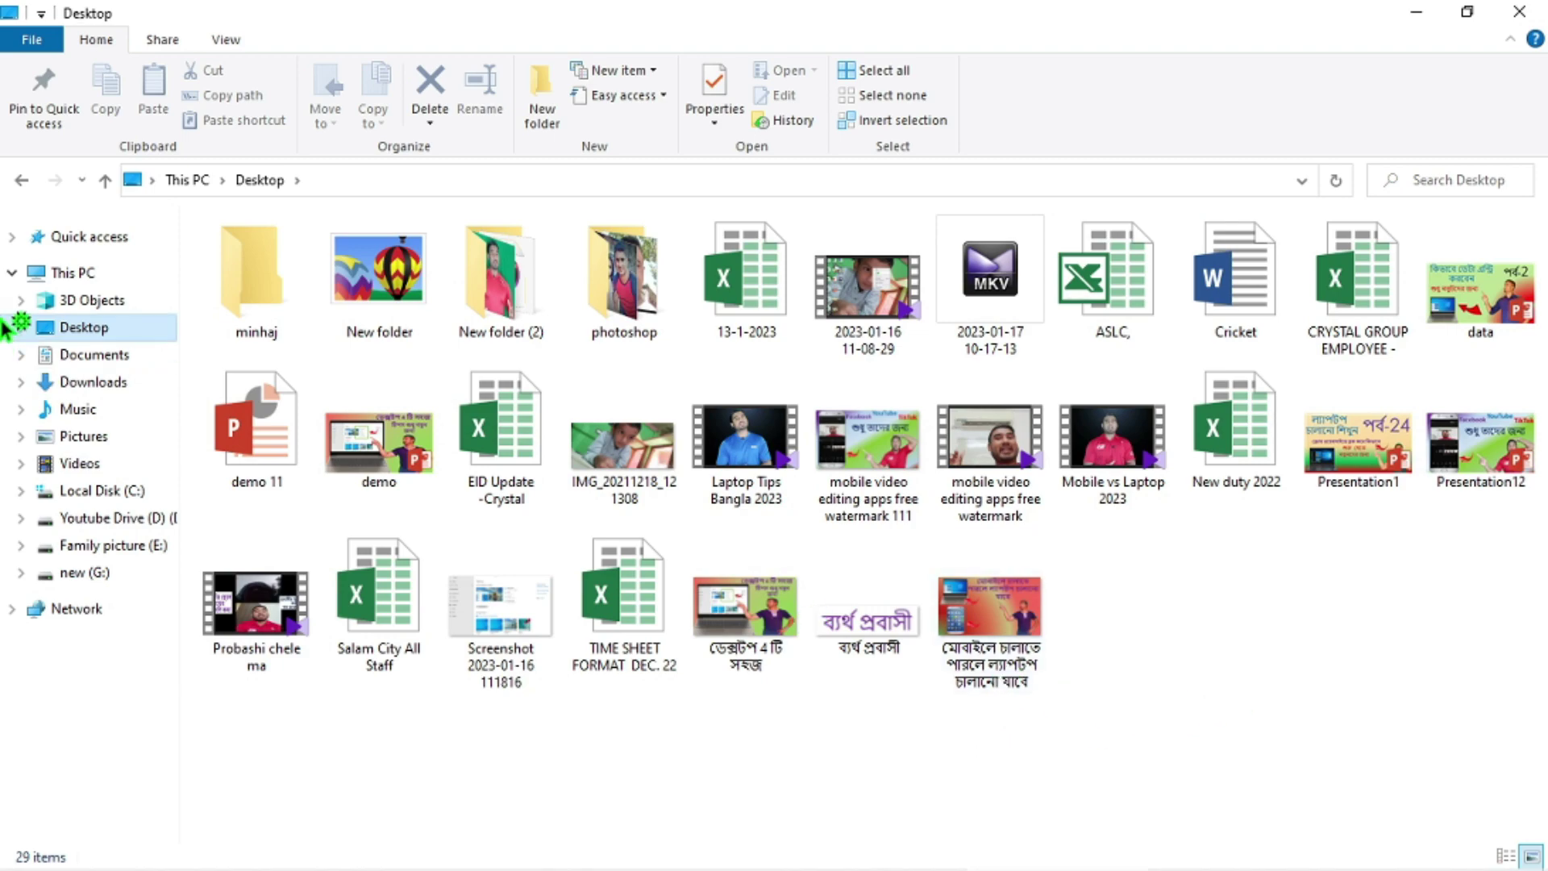
{"action": "left_click", "coordinate": [1468, 11]}
{"action": "left_click_drag", "start_coordinate": [1161, 127], "coordinate": [1239, 125]}
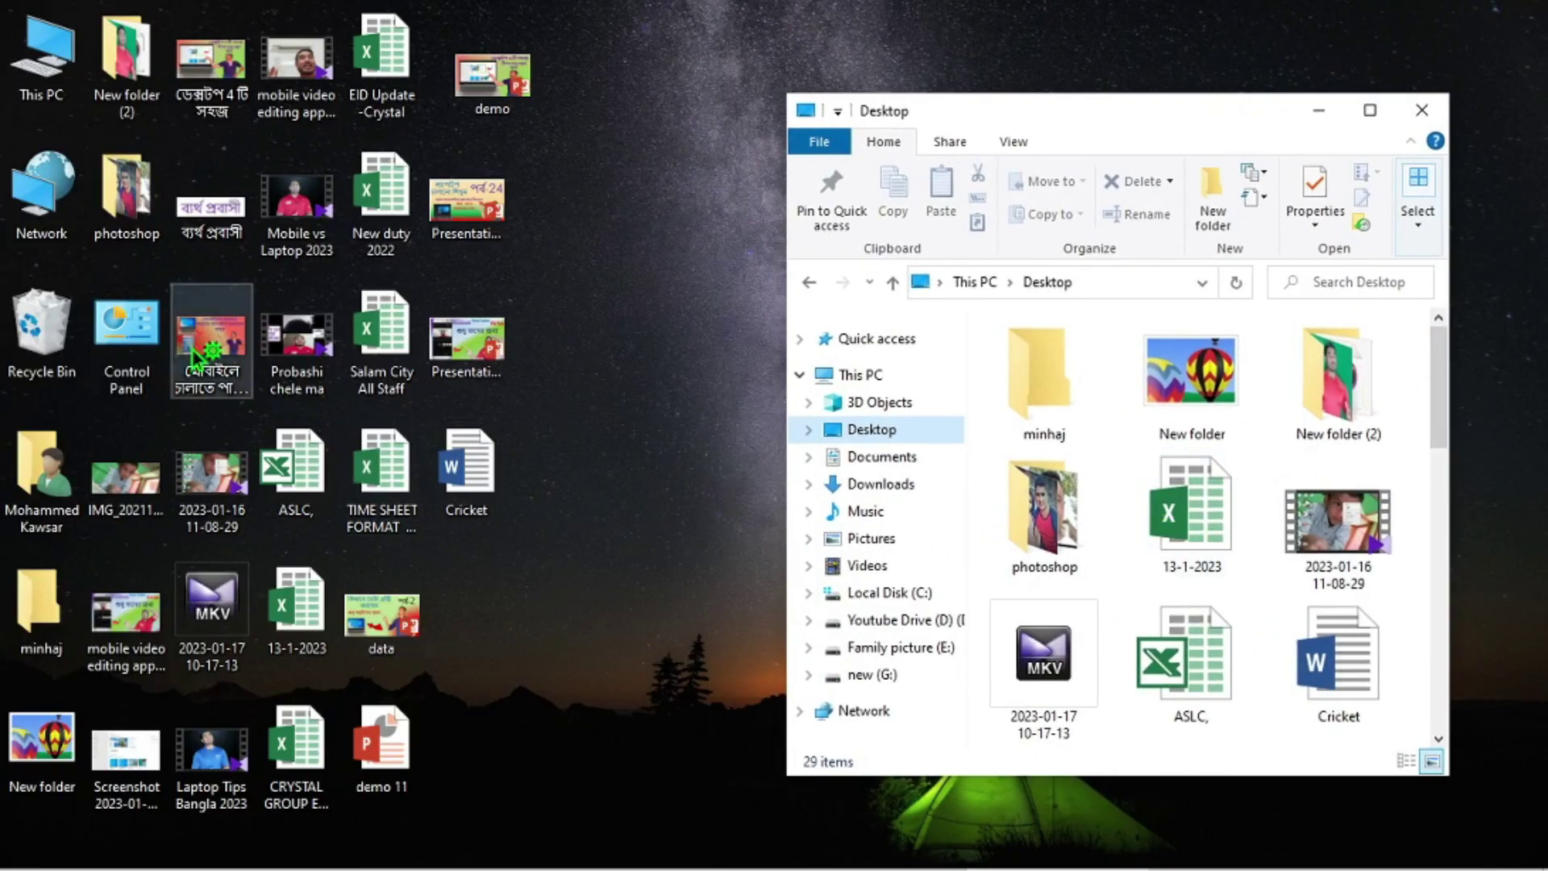
{"action": "scroll", "coordinate": [1223, 534], "scroll_direction": "down", "scroll_amount": 8}
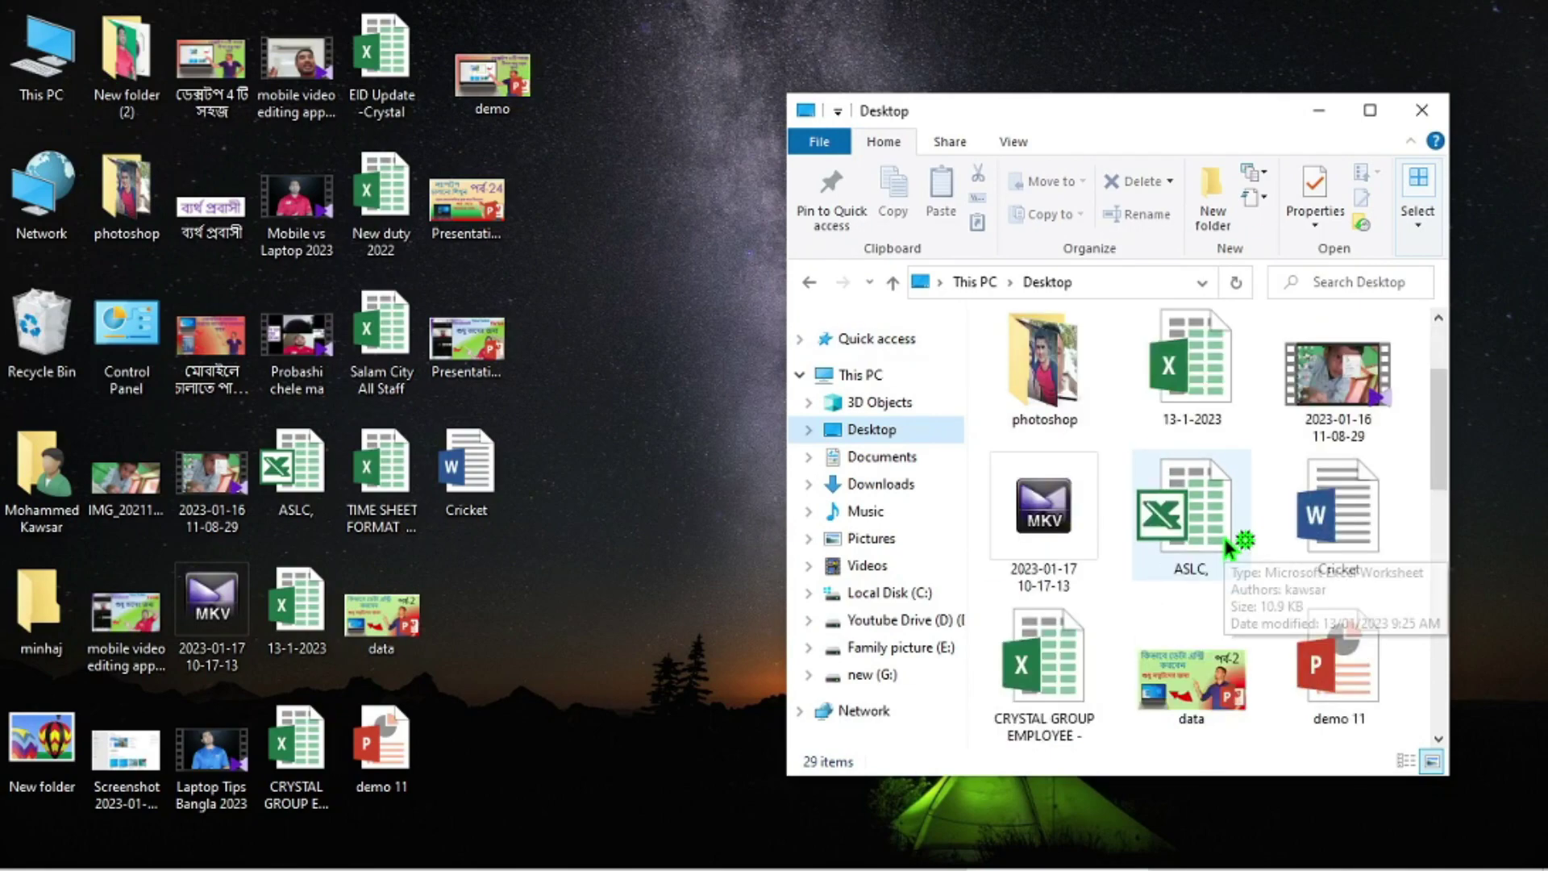
{"action": "scroll", "coordinate": [1224, 539], "scroll_direction": "down", "scroll_amount": 3}
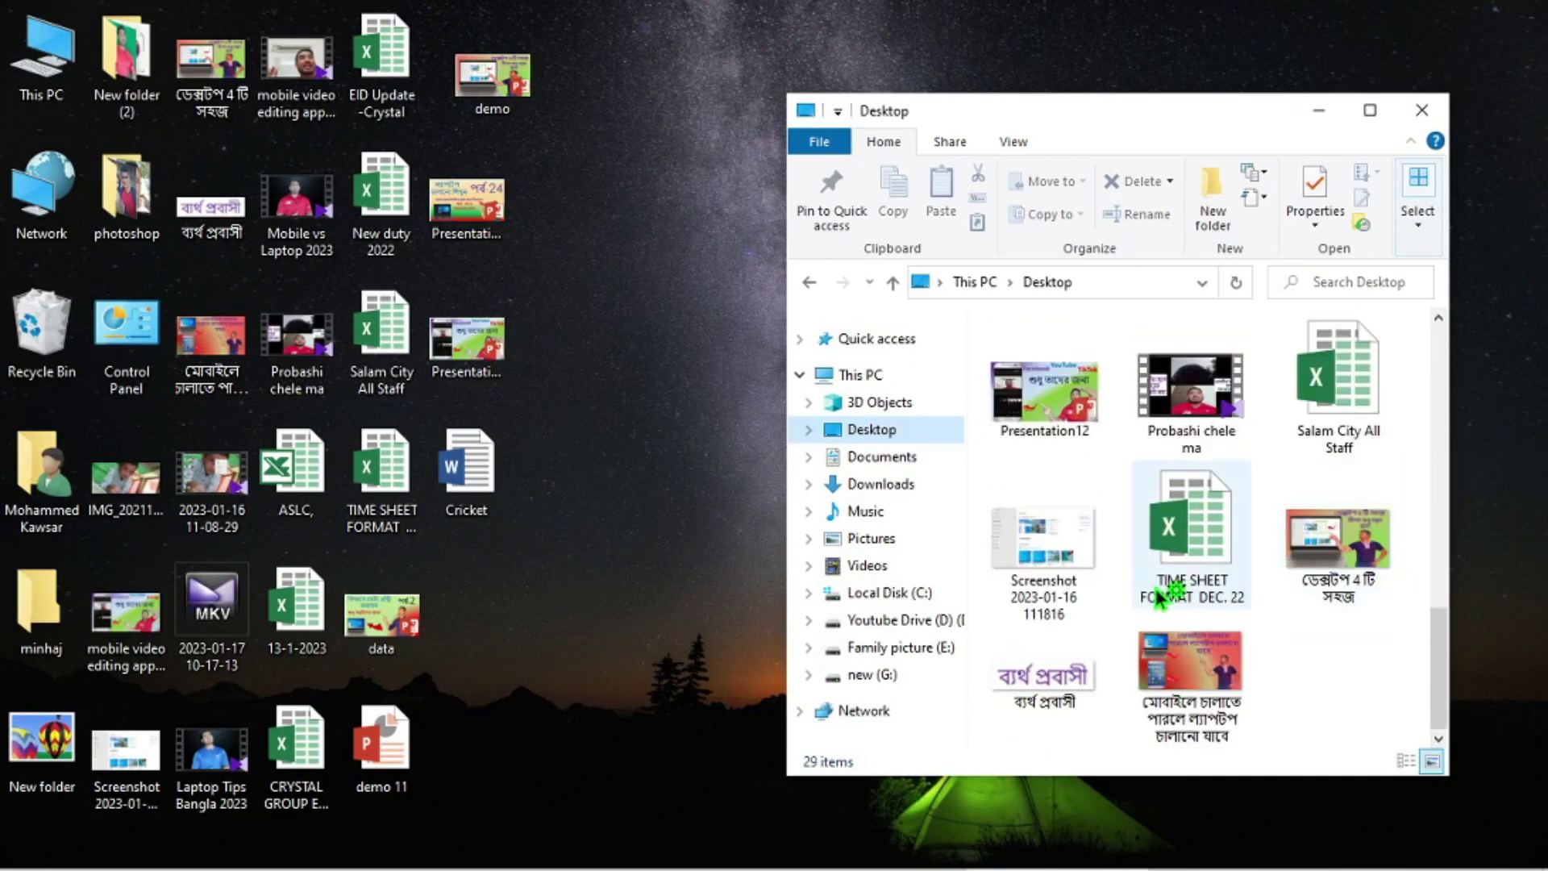
{"action": "scroll", "coordinate": [1222, 534], "scroll_direction": "up", "scroll_amount": 3}
{"action": "scroll", "coordinate": [1238, 609], "scroll_direction": "up", "scroll_amount": 10}
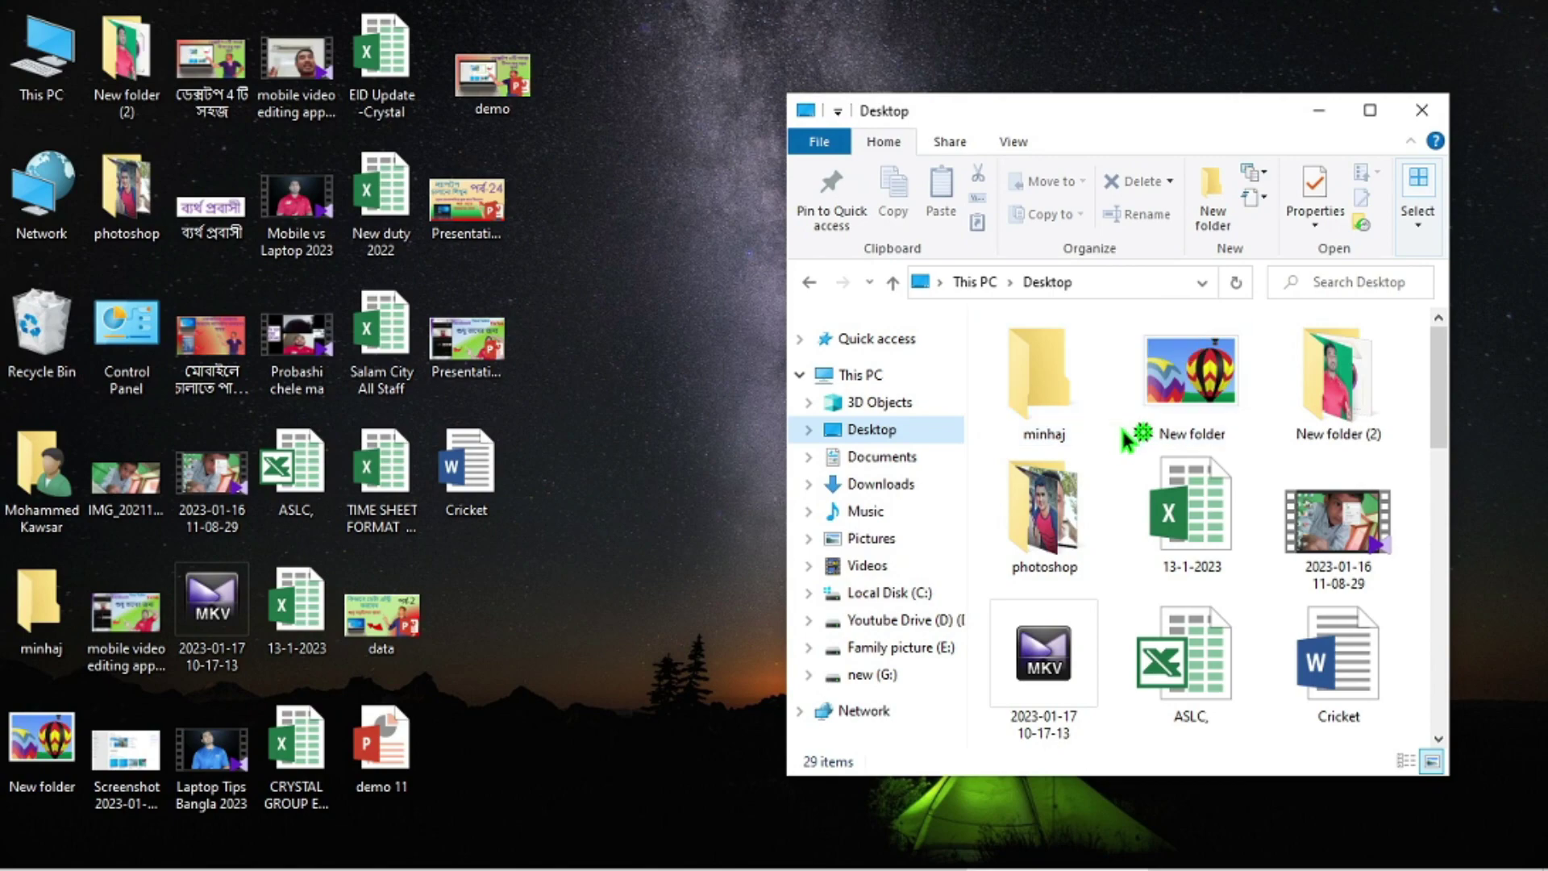
{"action": "left_click", "coordinate": [1413, 121]}
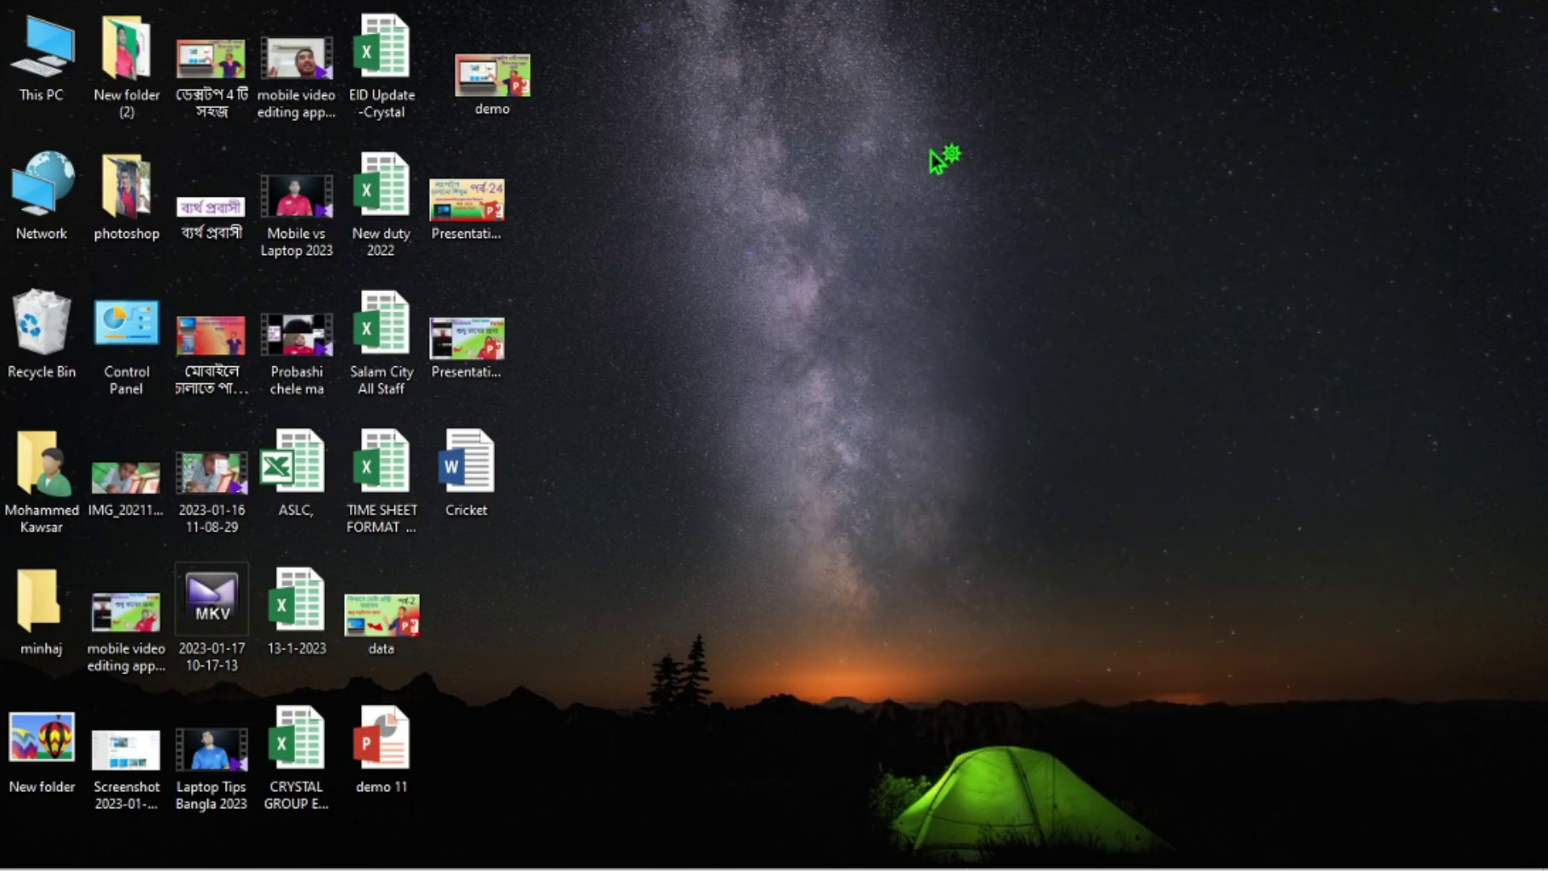
Step: Refresh the desktop and move the This PC, Network, Control Panel, user's folder and Recycle Bin icons into the empty middle area
{"action": "right_click", "coordinate": [803, 172]}
{"action": "left_click", "coordinate": [856, 239]}
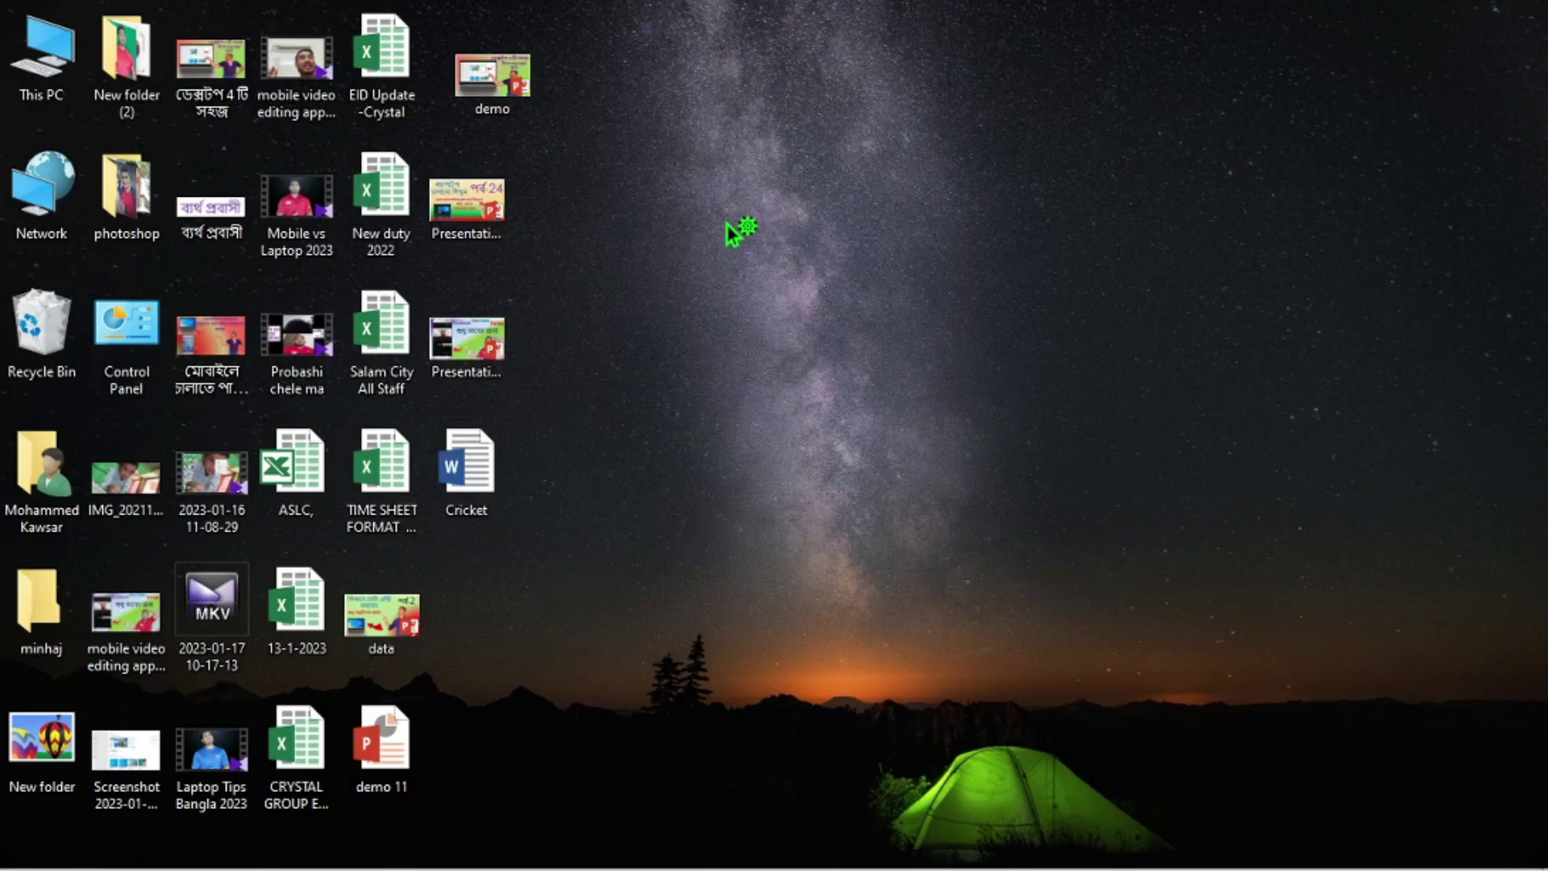
{"action": "left_click_drag", "start_coordinate": [46, 58], "coordinate": [855, 113]}
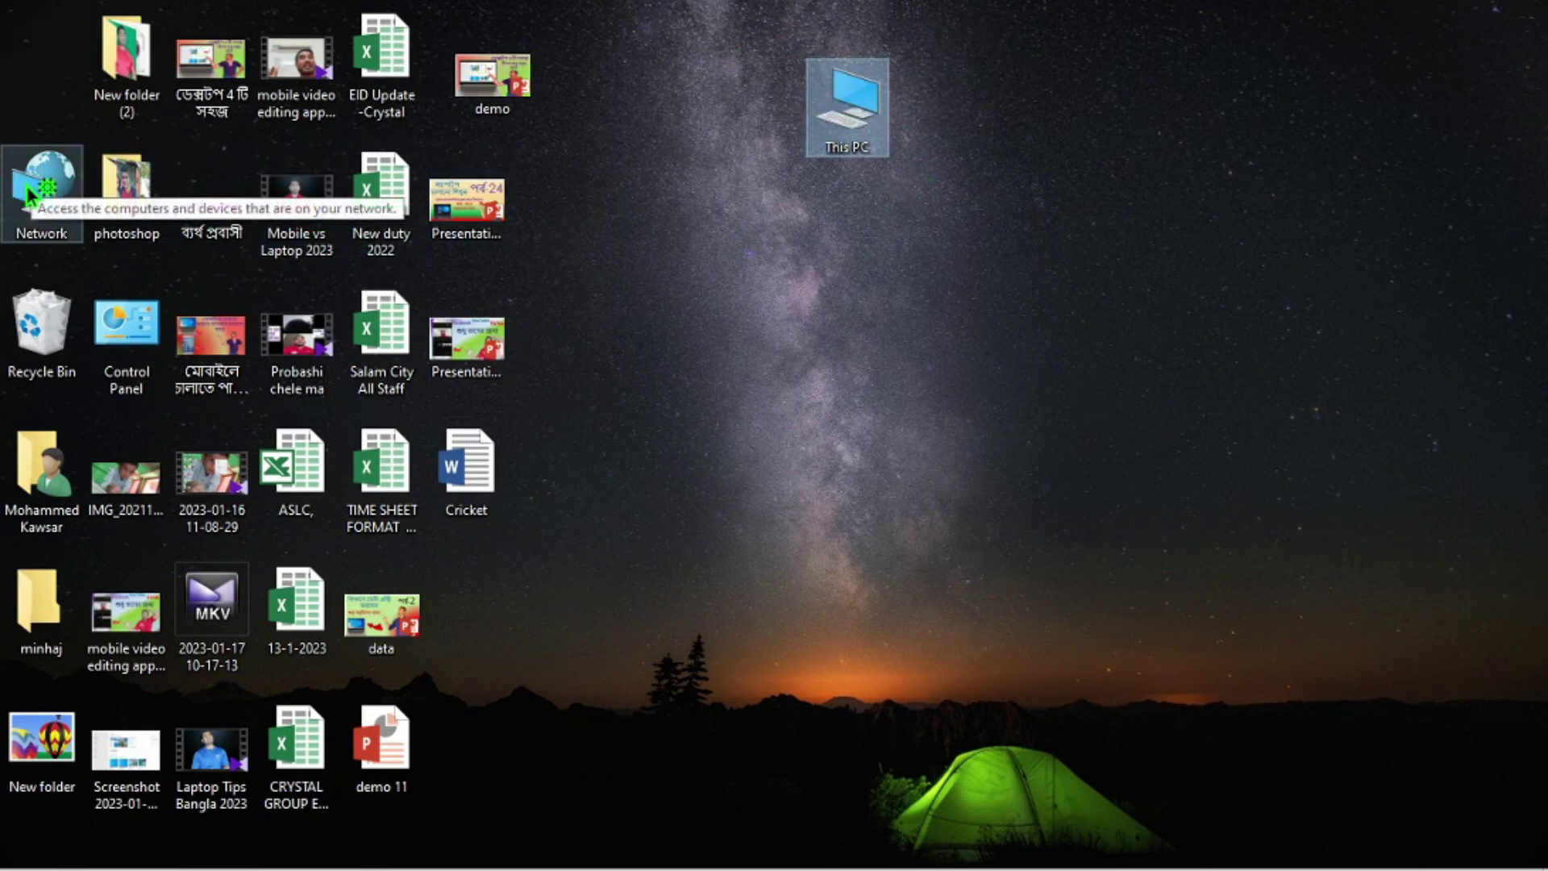
{"action": "left_click_drag", "start_coordinate": [45, 200], "coordinate": [876, 256]}
{"action": "left_click_drag", "start_coordinate": [129, 311], "coordinate": [887, 378]}
{"action": "left_click_drag", "start_coordinate": [41, 476], "coordinate": [863, 506]}
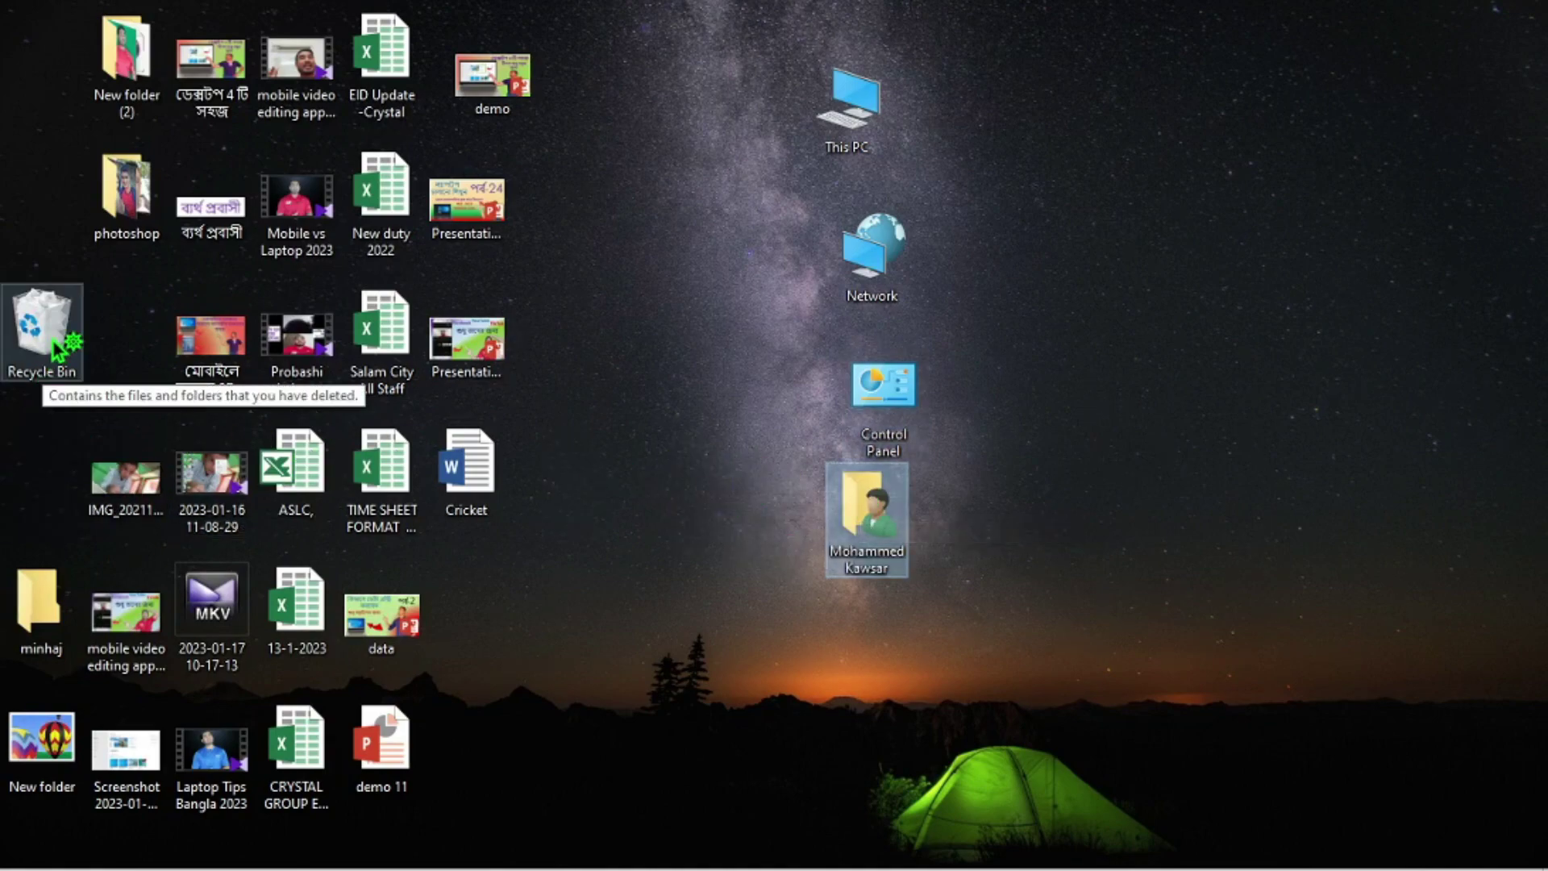
{"action": "left_click_drag", "start_coordinate": [60, 347], "coordinate": [1012, 147]}
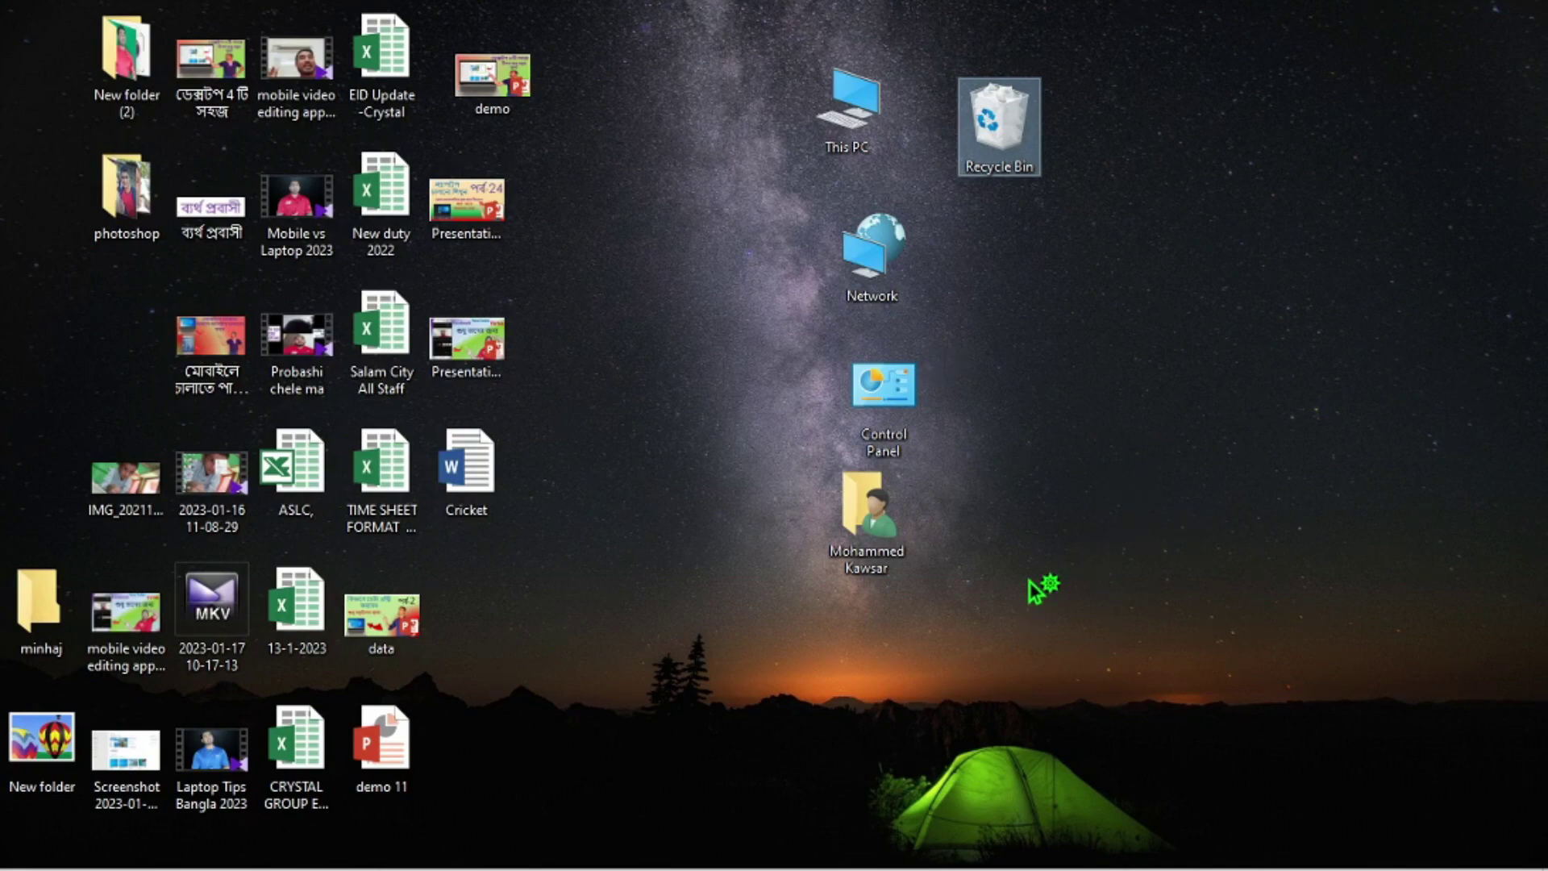
Step: Delete the This PC, Network, Control Panel and user's folder icons from the desktop together
{"action": "left_click_drag", "start_coordinate": [767, 93], "coordinate": [902, 524]}
{"action": "right_click", "coordinate": [879, 425]}
{"action": "left_click", "coordinate": [951, 492]}
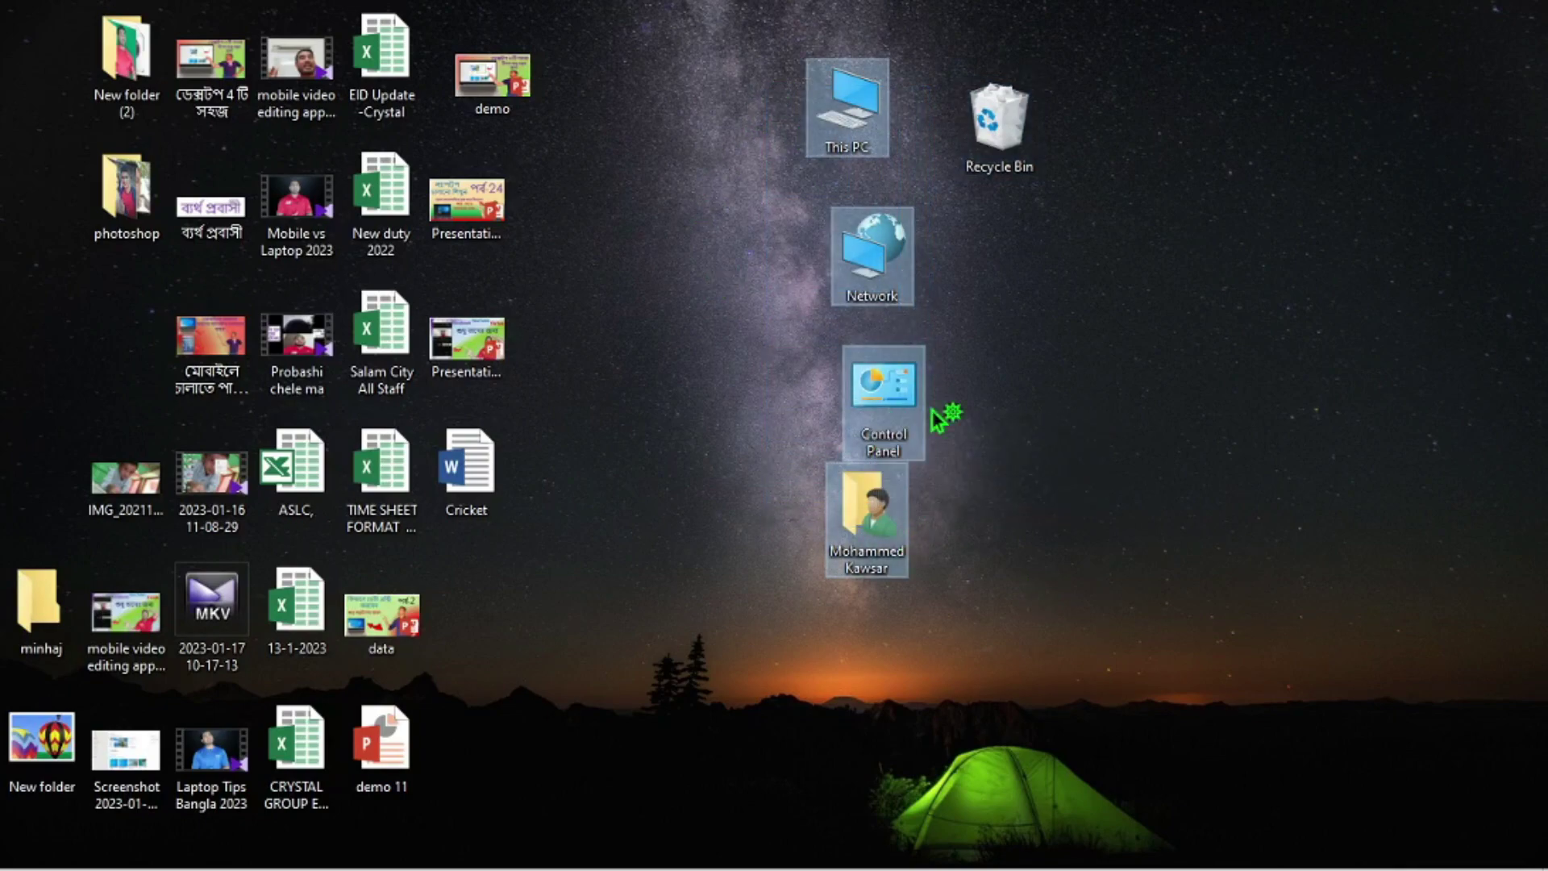
Step: Move the Recycle Bin back among the other icons, beside the photoshop folder, and refresh the desktop
{"action": "left_click_drag", "start_coordinate": [990, 149], "coordinate": [20, 324]}
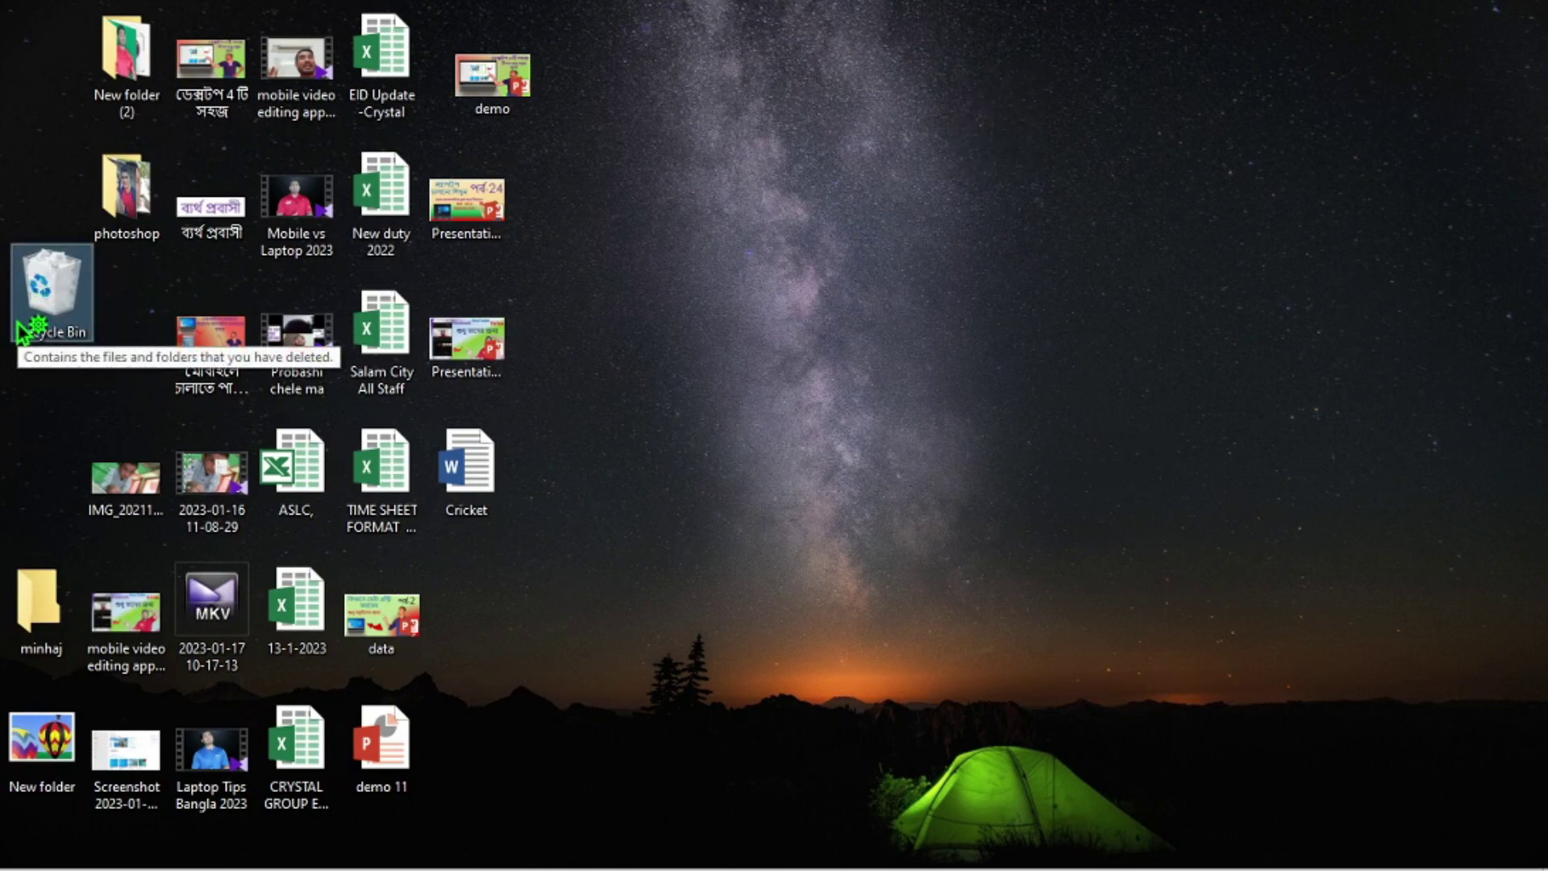
{"action": "right_click", "coordinate": [781, 206]}
{"action": "left_click", "coordinate": [826, 274]}
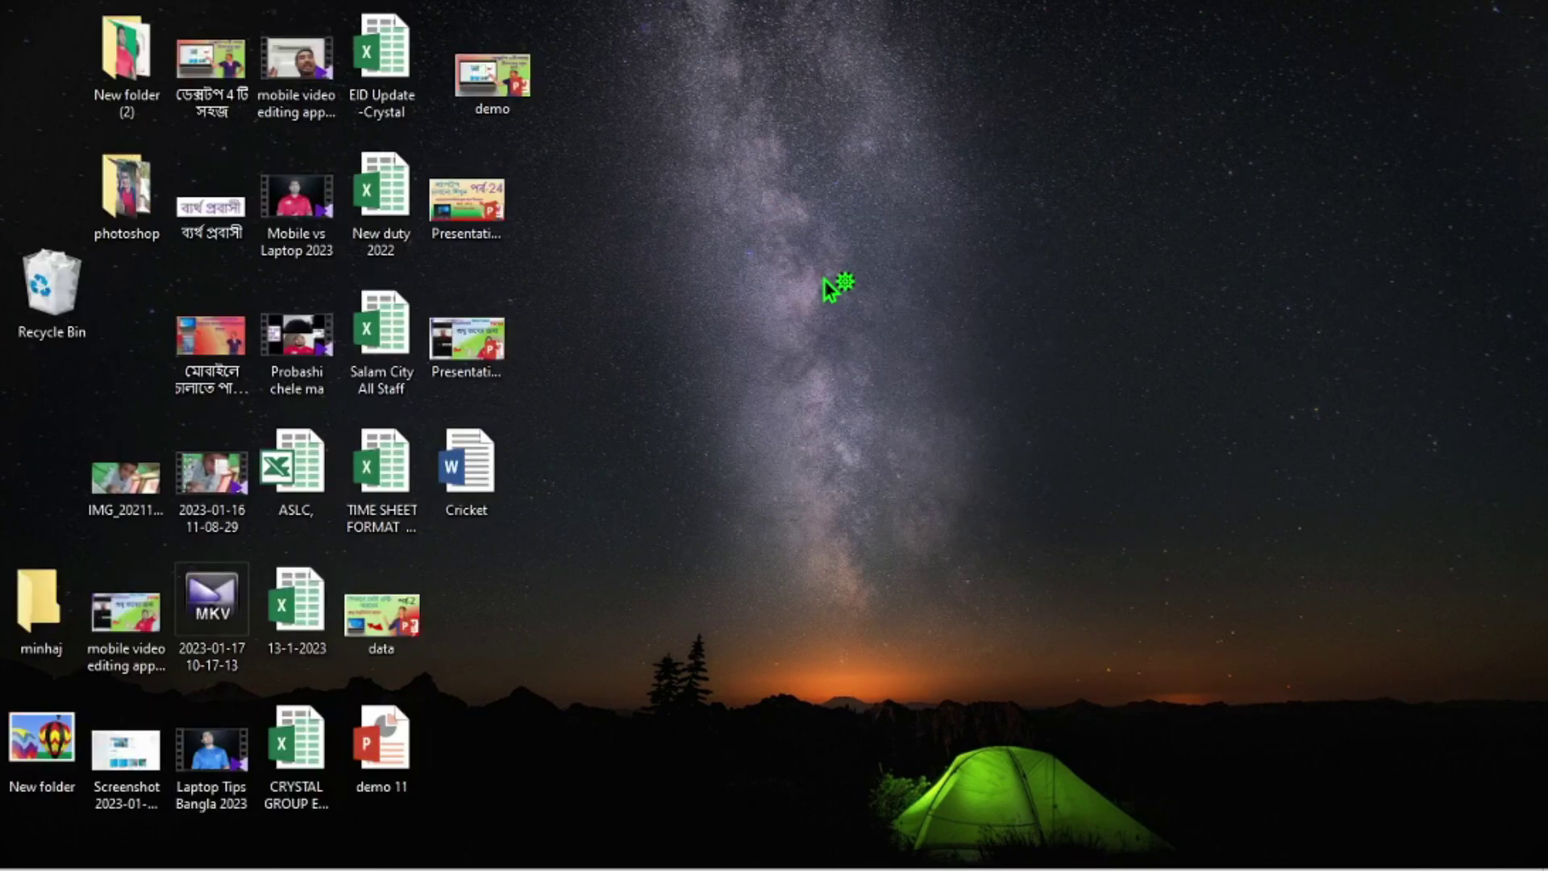
{"action": "right_click", "coordinate": [828, 288]}
{"action": "left_click", "coordinate": [859, 343]}
Step: Open the Desktop Icon Settings dialog from the Themes page of the personalization settings, by way of High contrast settings
{"action": "right_click", "coordinate": [765, 118]}
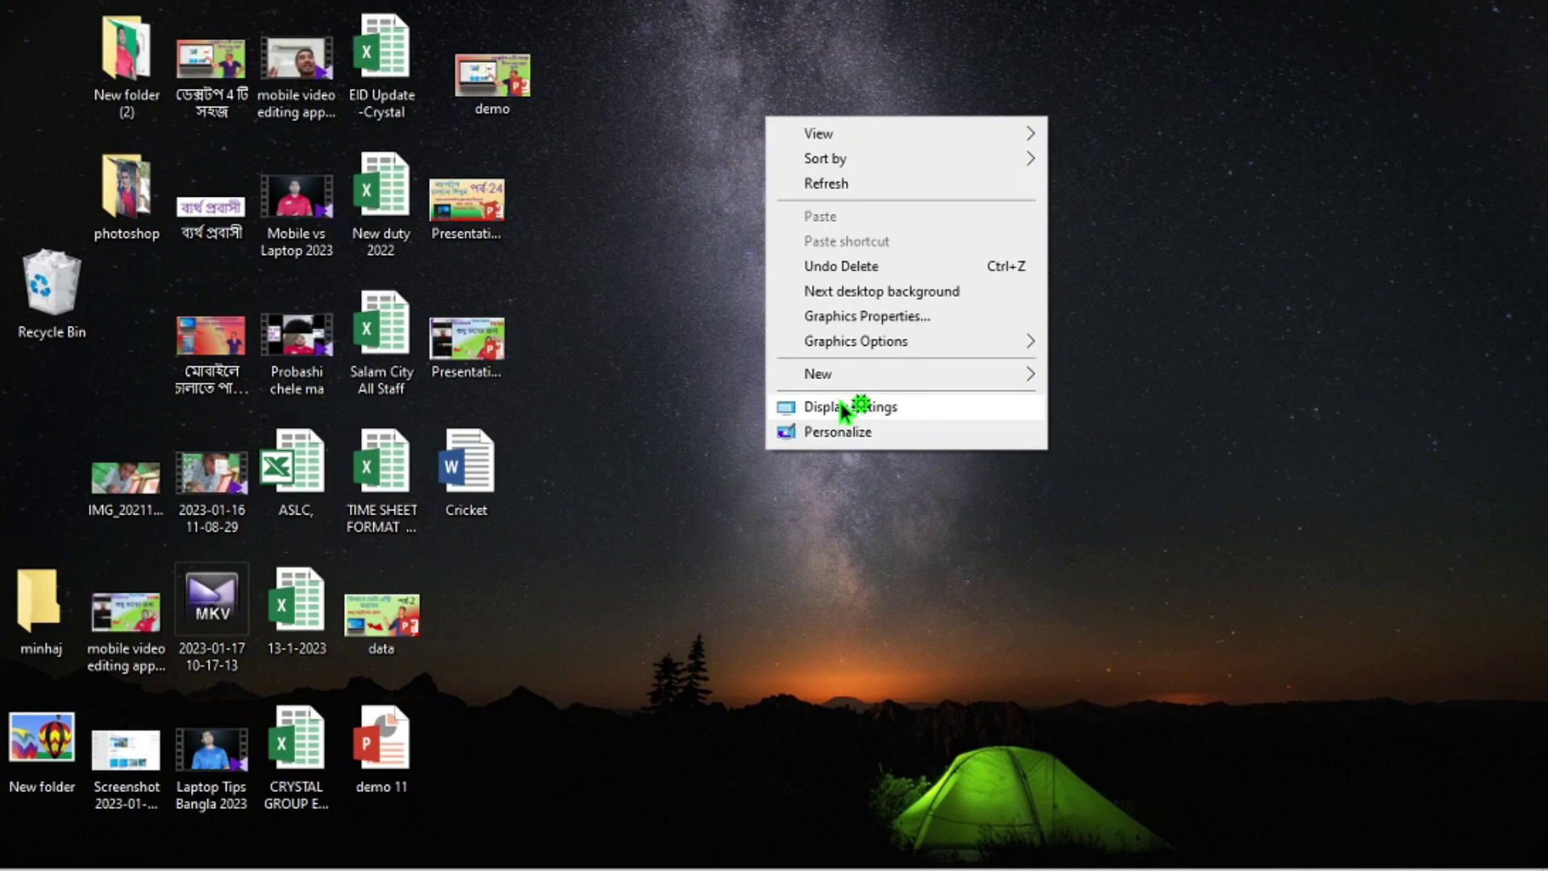
{"action": "left_click", "coordinate": [831, 443]}
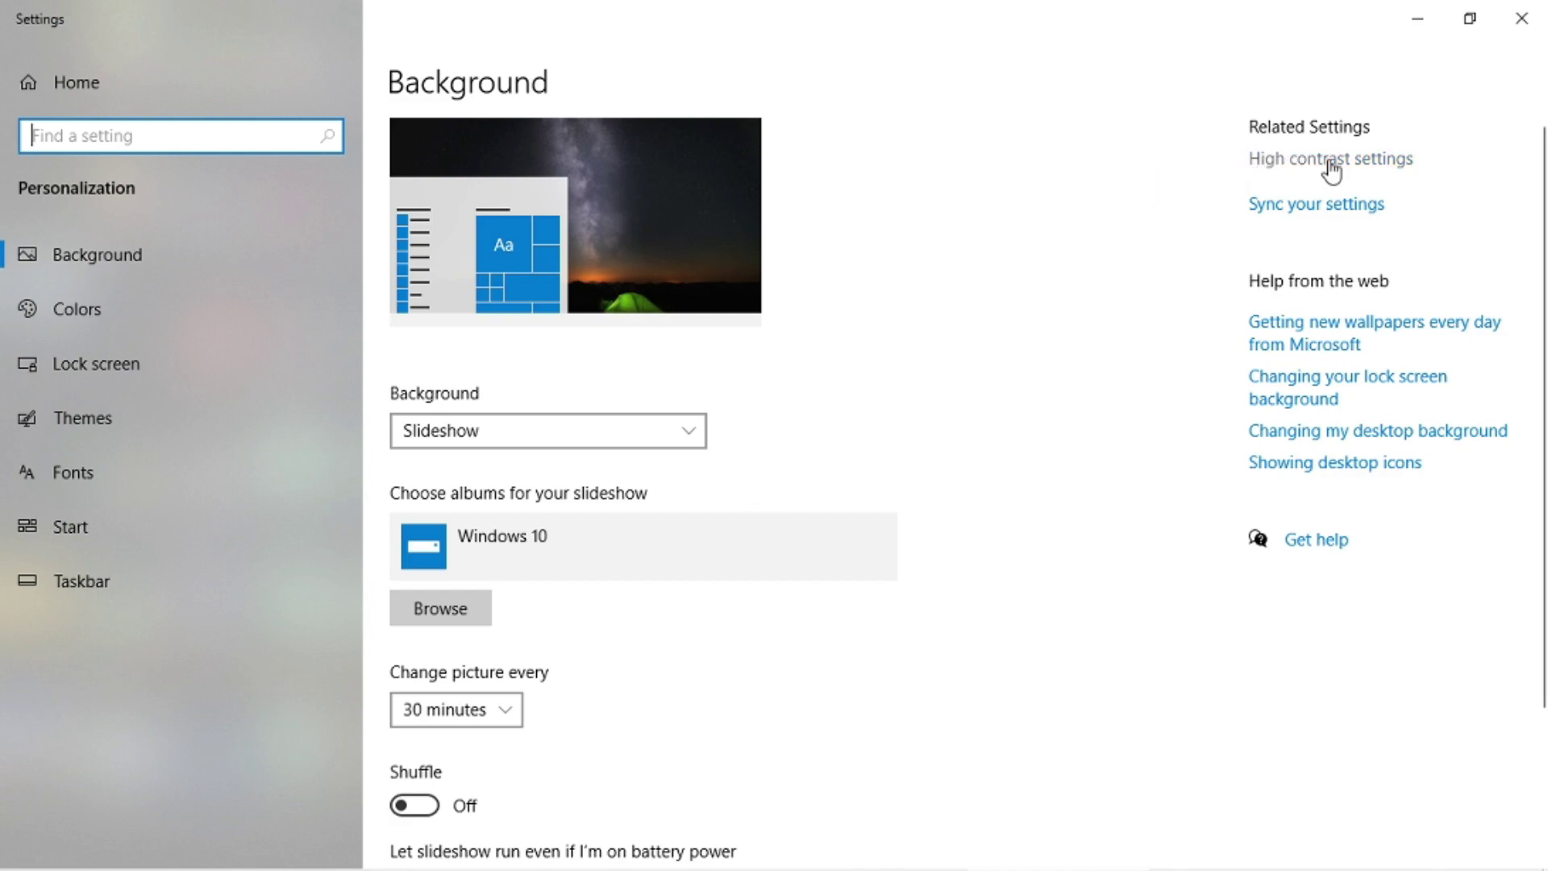
{"action": "left_click", "coordinate": [1382, 163]}
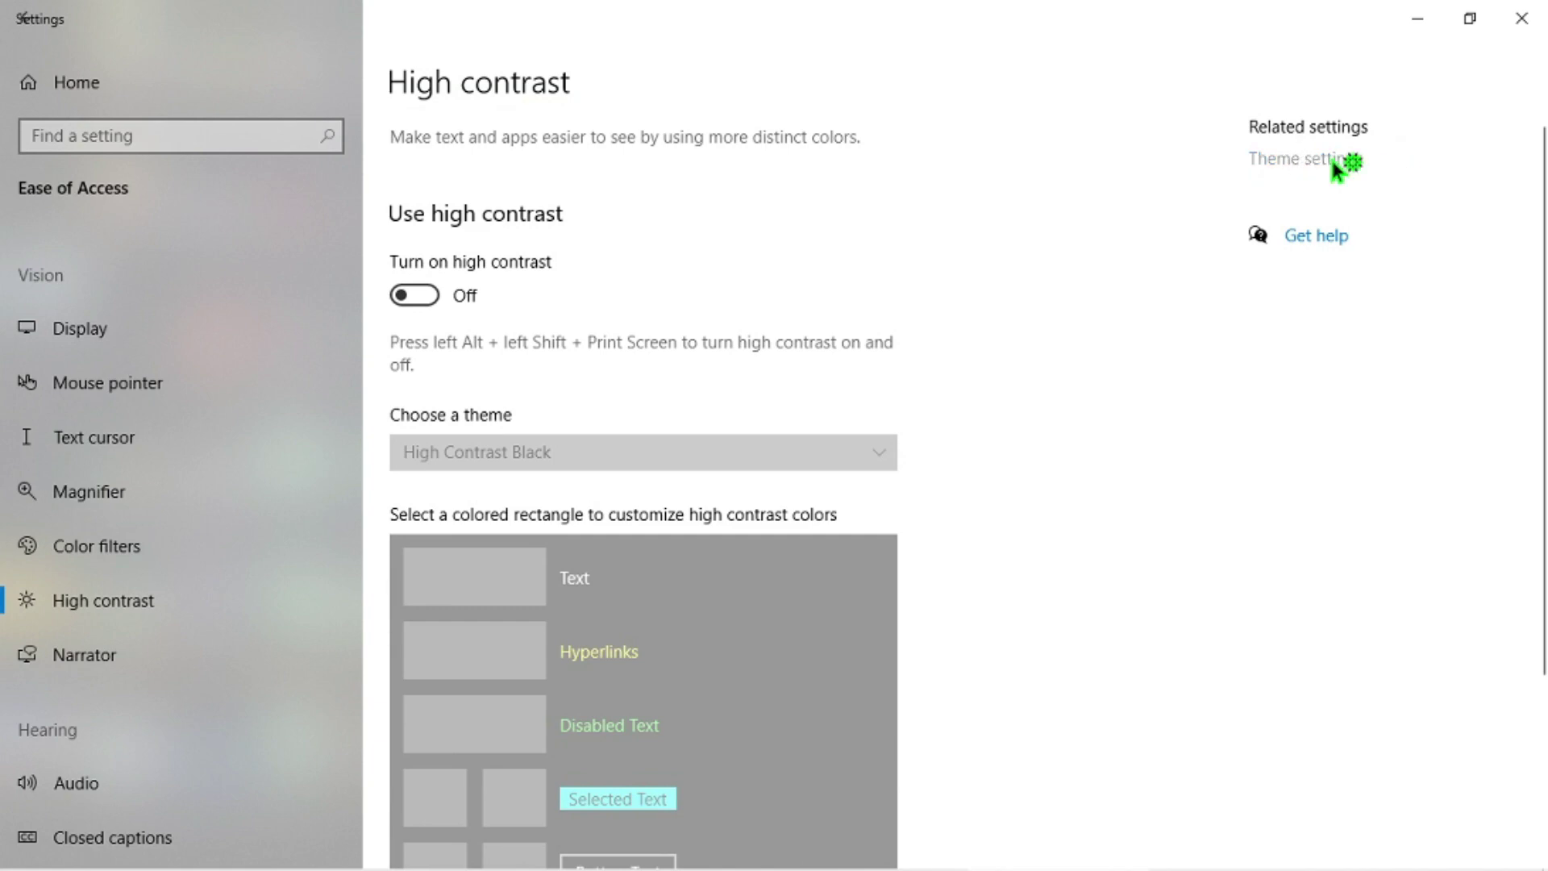
{"action": "left_click", "coordinate": [1332, 160]}
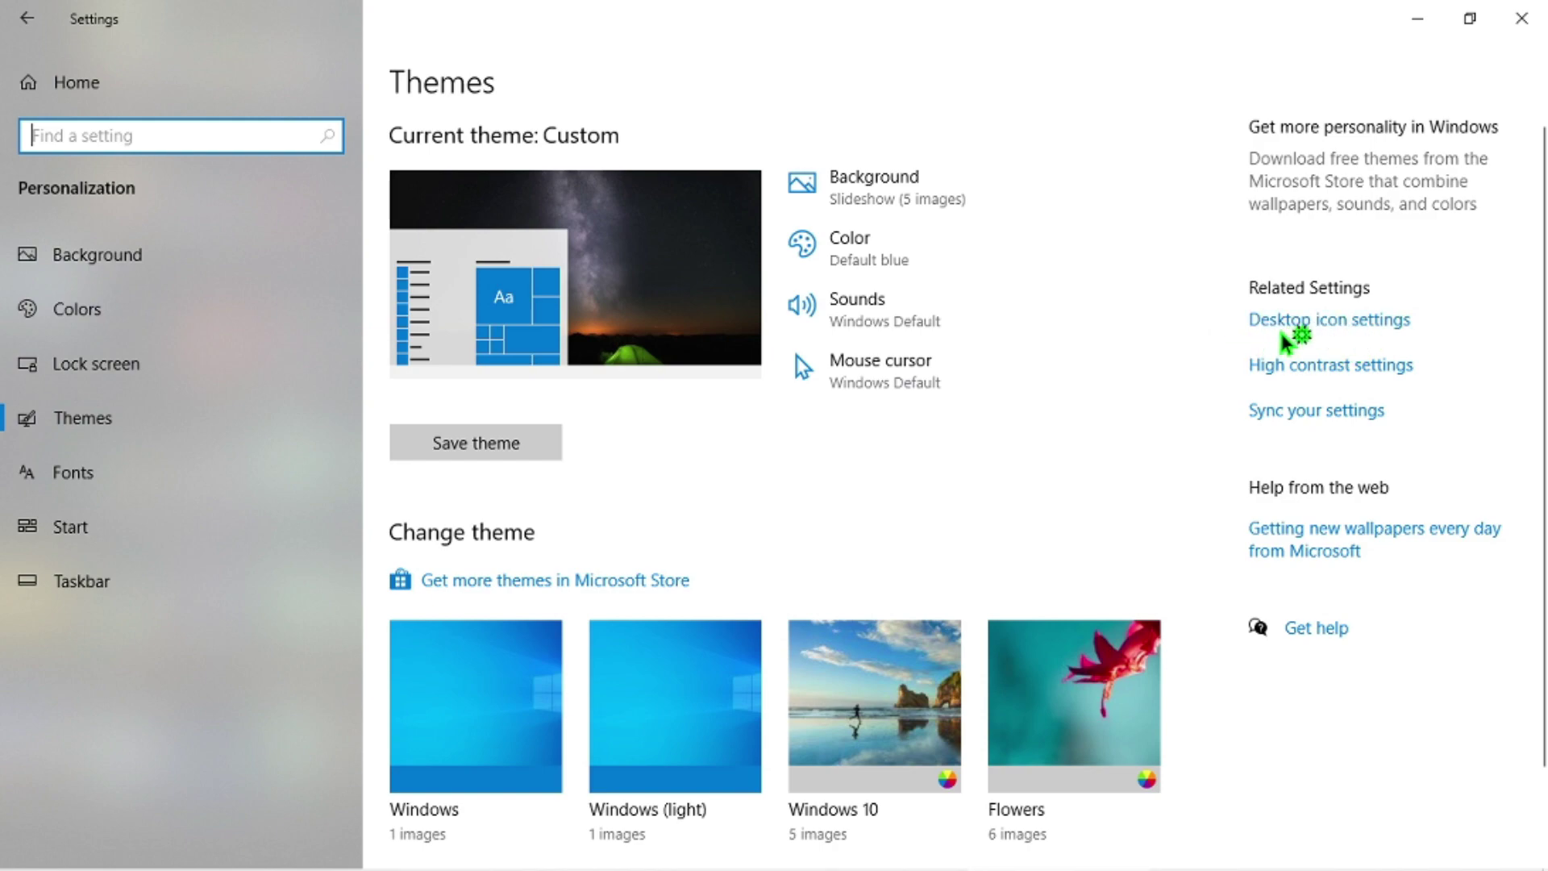
{"action": "left_click", "coordinate": [1361, 323]}
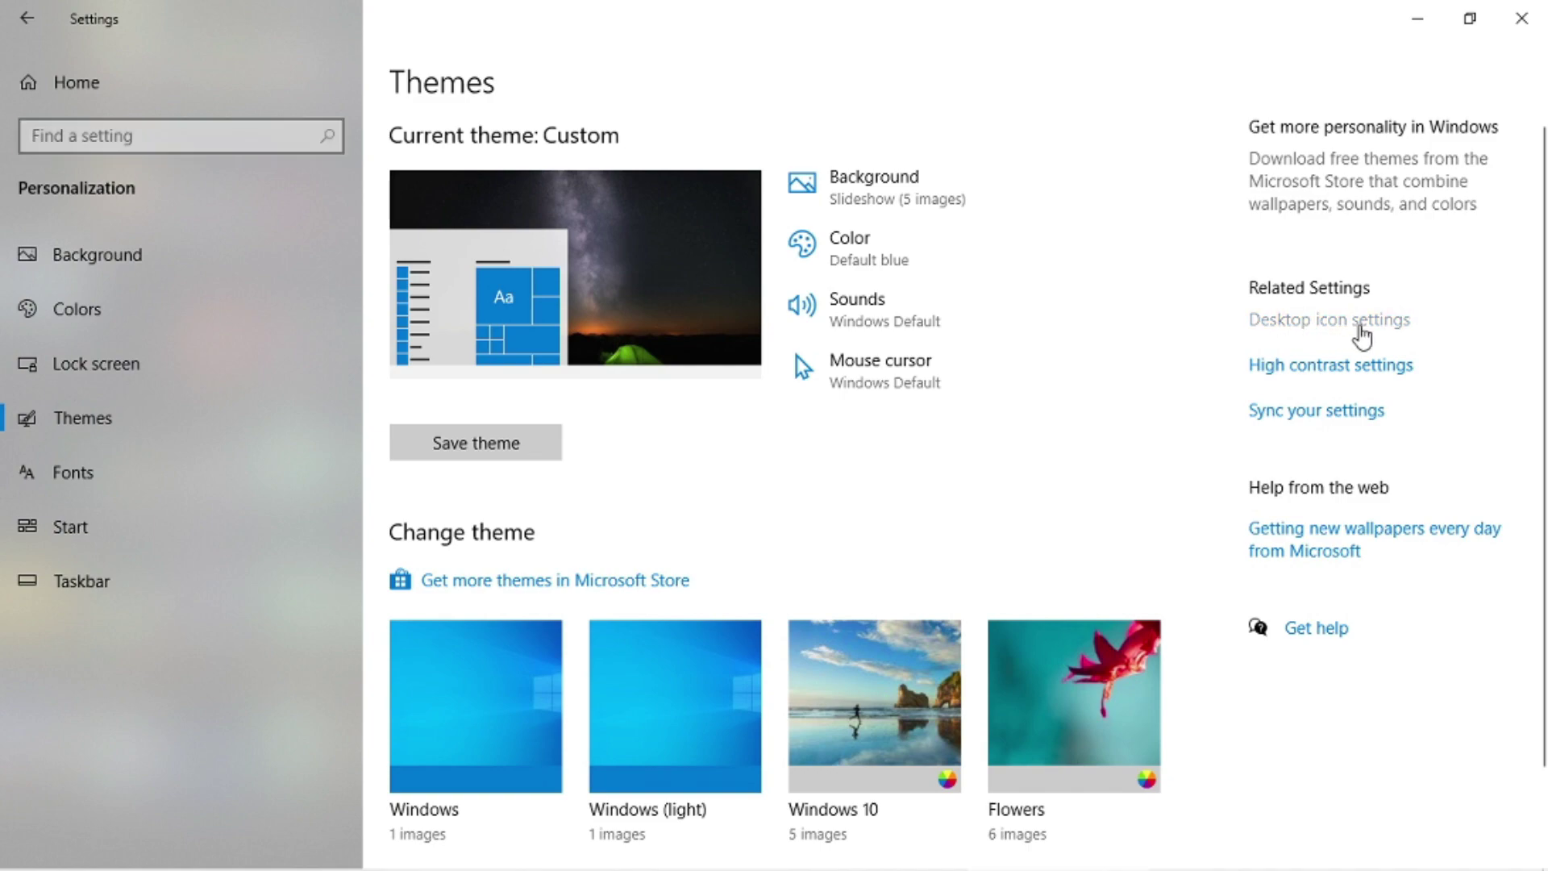
{"action": "left_click", "coordinate": [375, 642]}
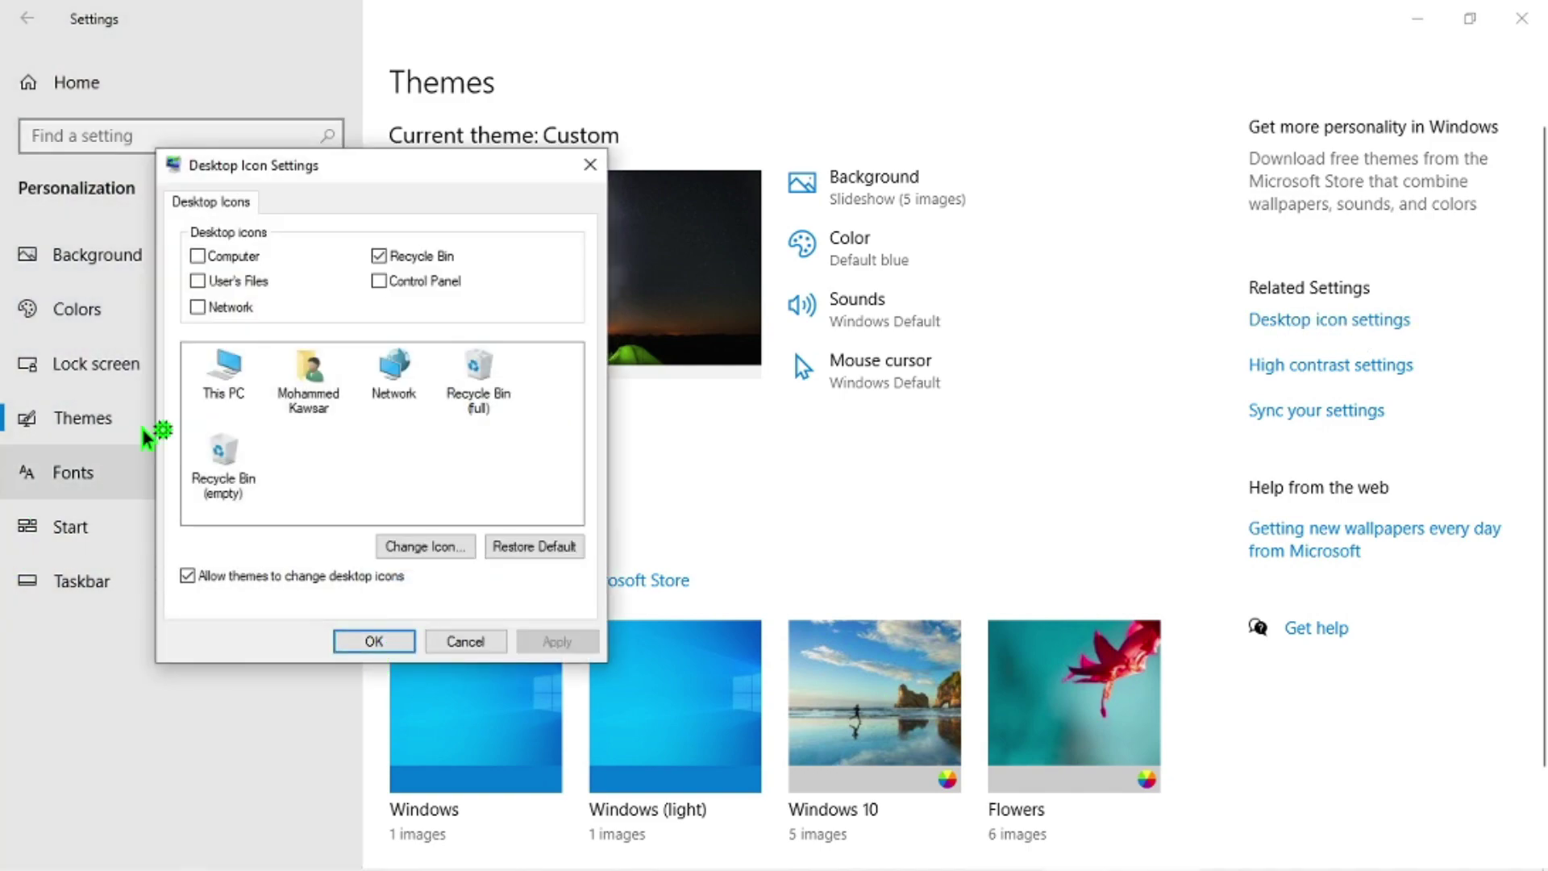
Step: Move the Desktop Icon Settings dialog toward the middle and enable Computer, User's Files, Network, Recycle Bin and Control Panel
{"action": "left_click_drag", "start_coordinate": [399, 175], "coordinate": [720, 135]}
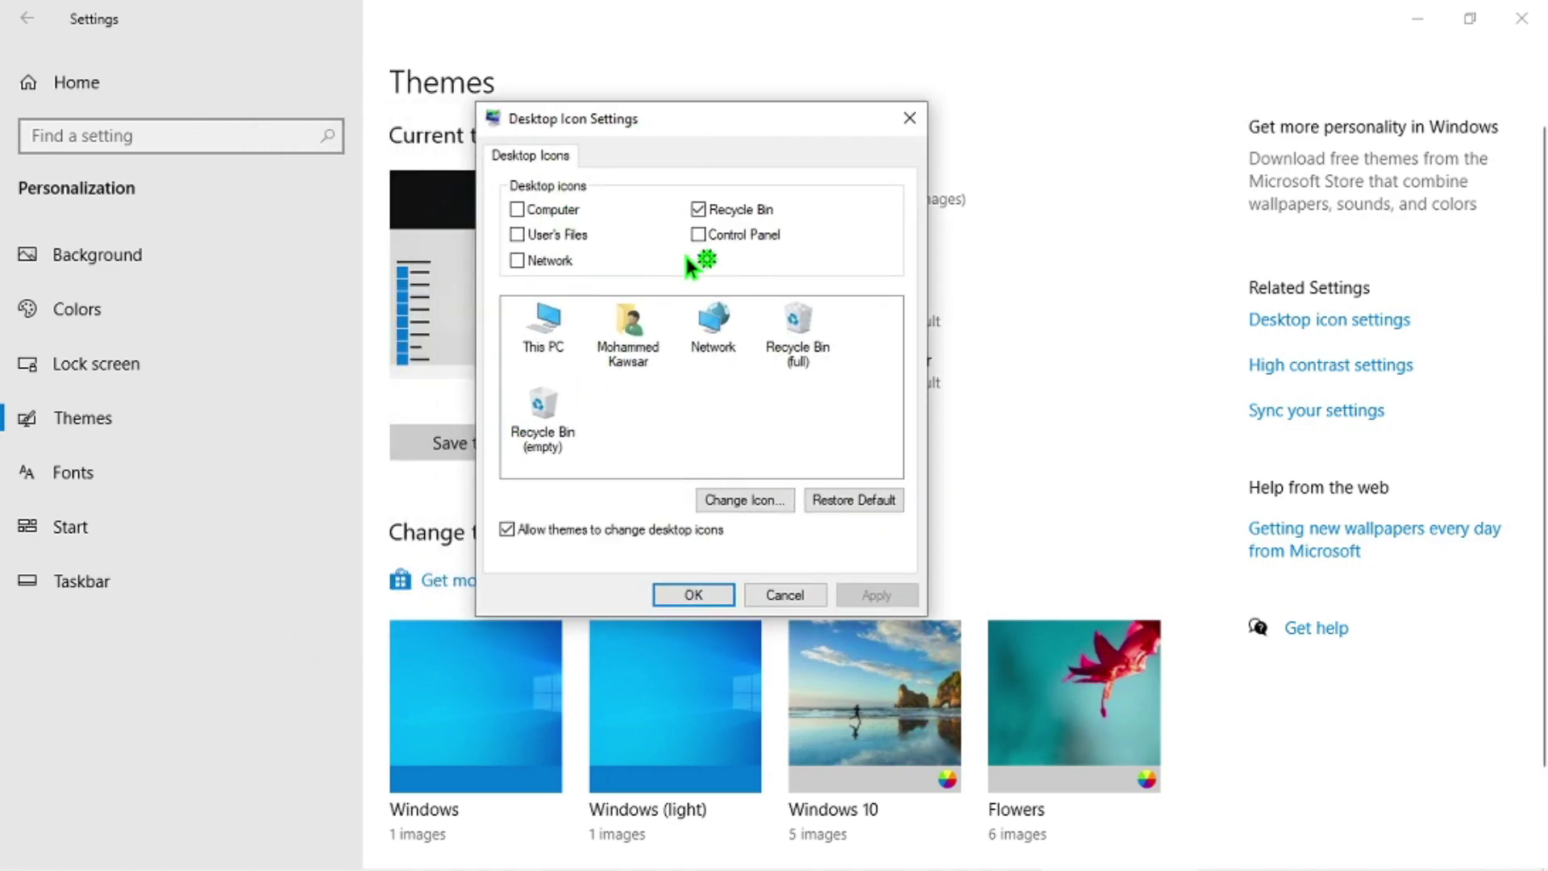
{"action": "left_click", "coordinate": [699, 210]}
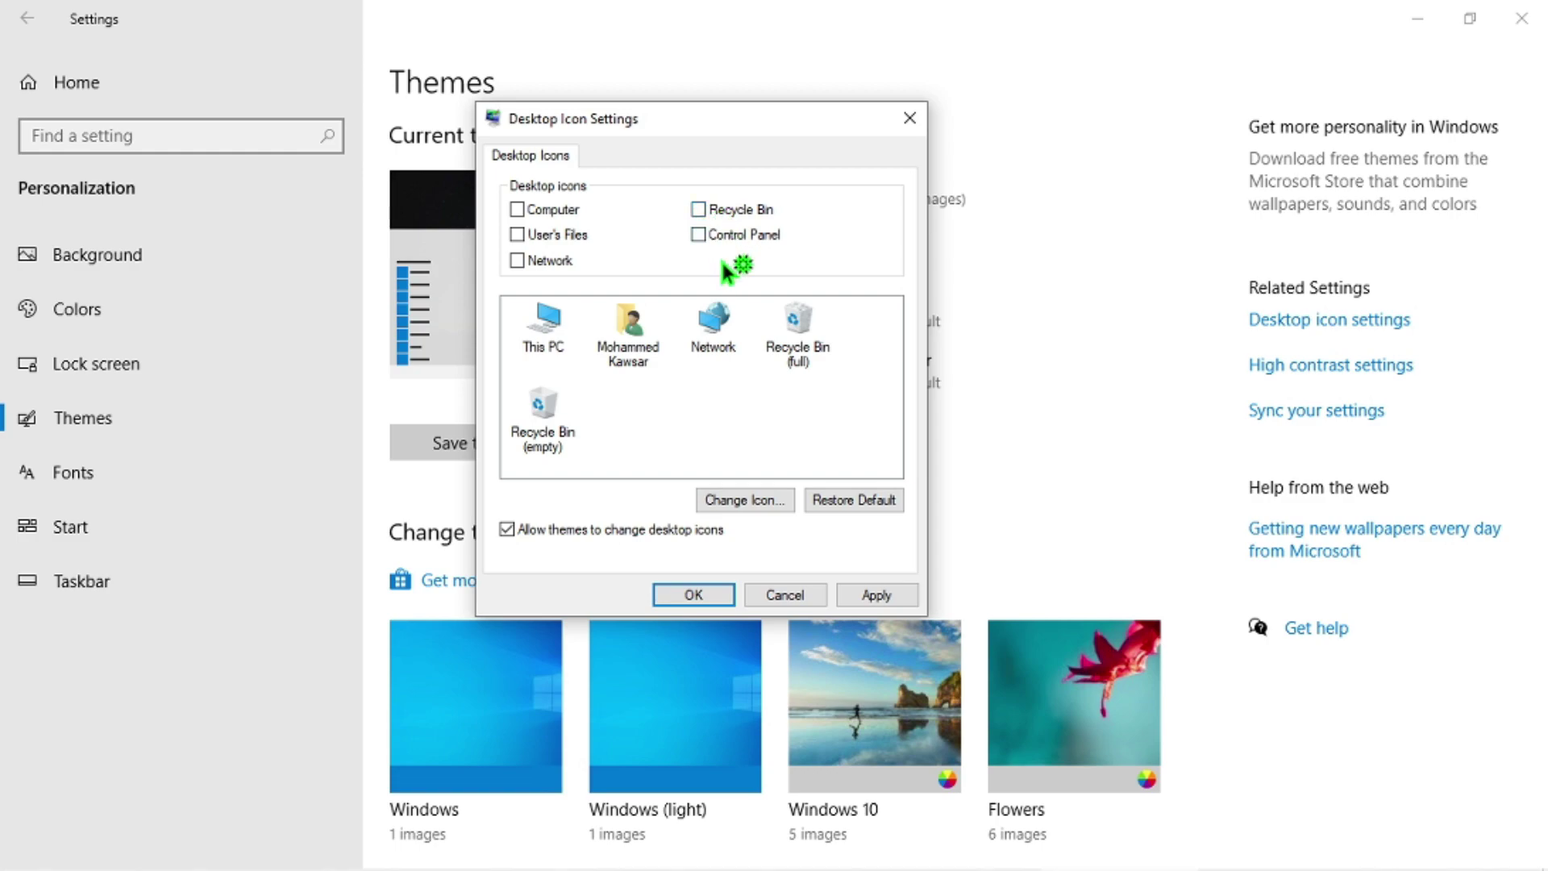
{"action": "left_click", "coordinate": [699, 211]}
{"action": "left_click", "coordinate": [699, 233]}
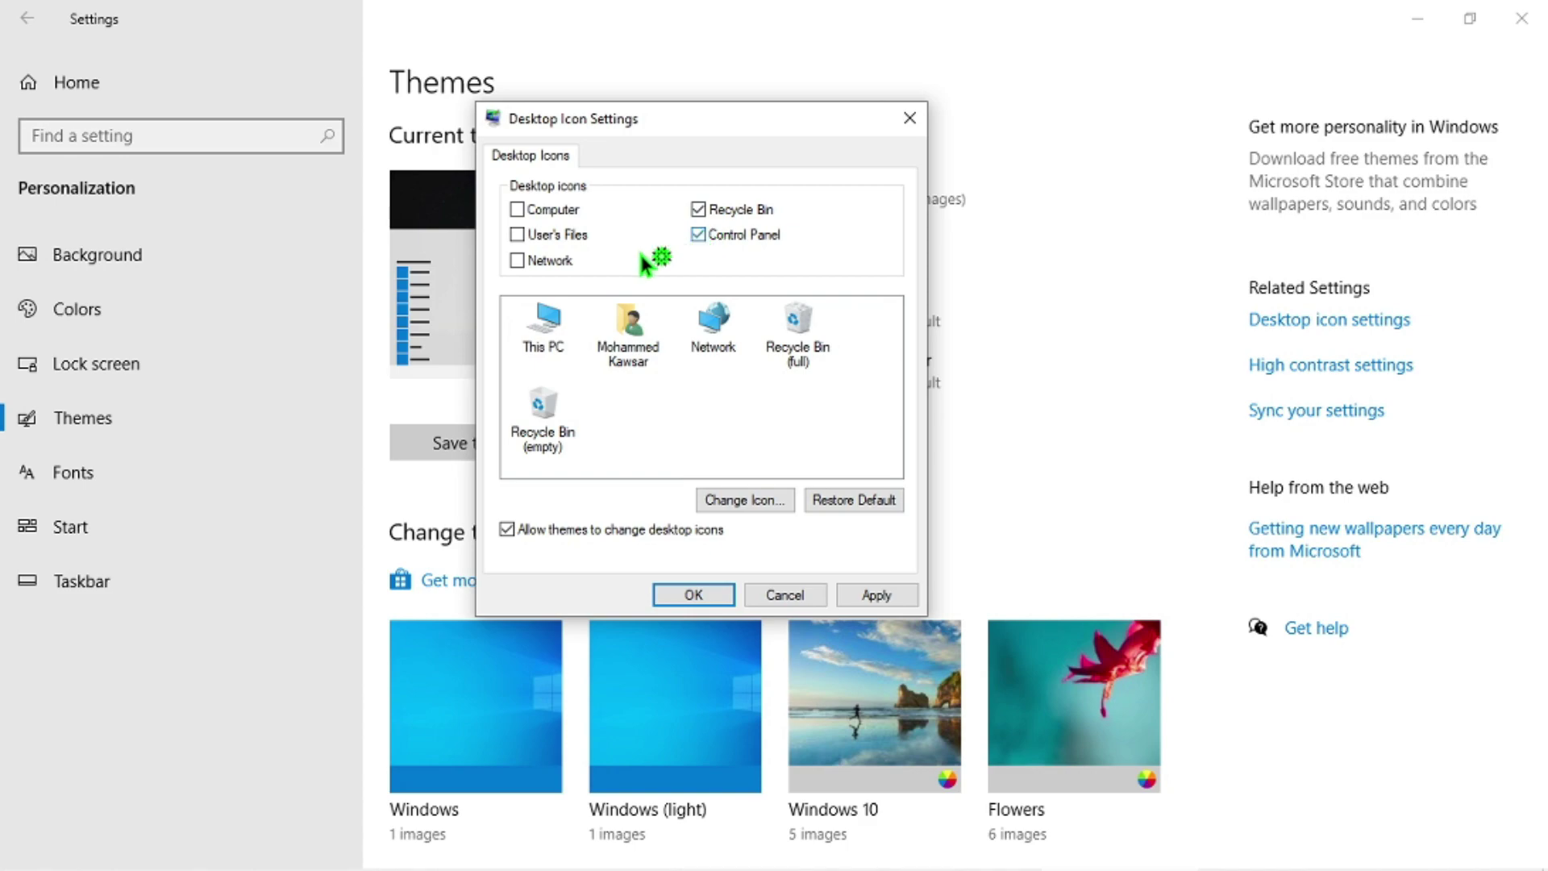
{"action": "left_click", "coordinate": [516, 260]}
{"action": "left_click", "coordinate": [517, 234]}
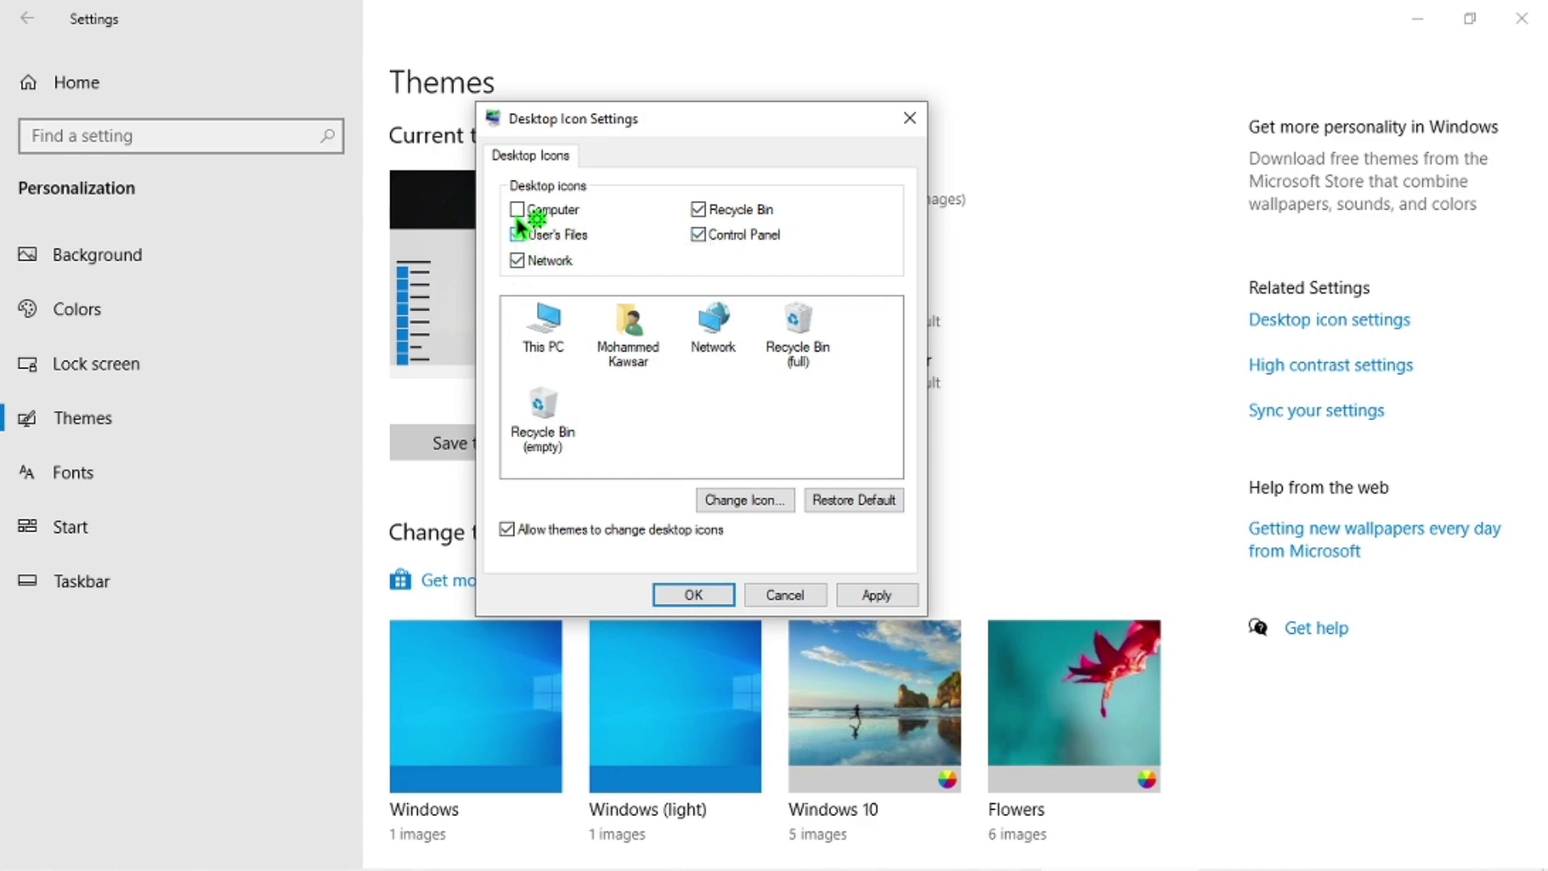
{"action": "left_click", "coordinate": [517, 209]}
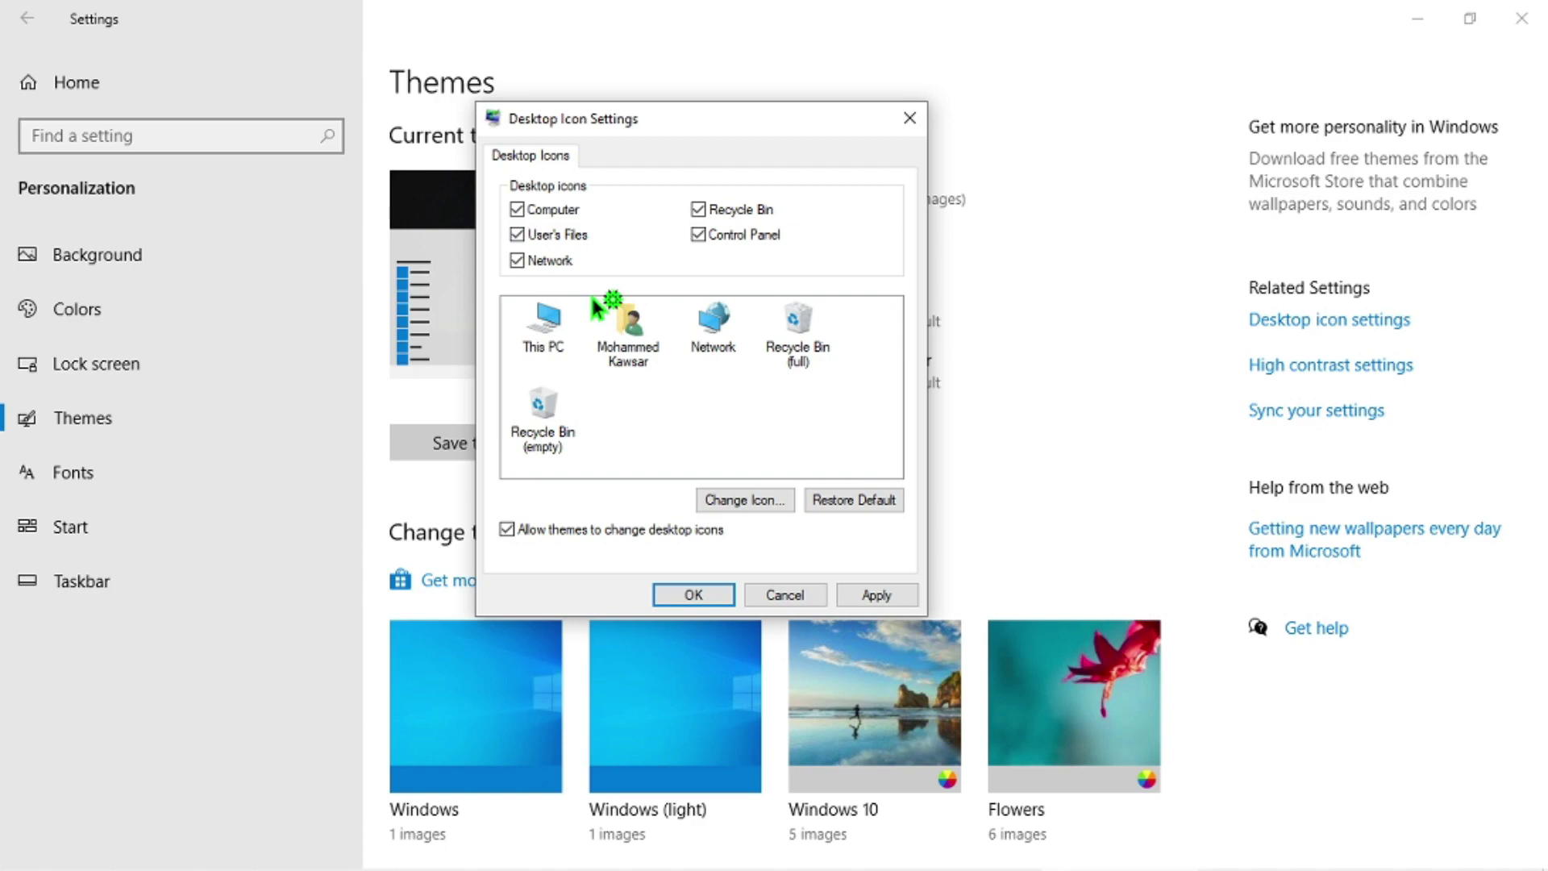
Step: Browse the alternative icons offered for Network and cancel without choosing one
{"action": "left_click", "coordinate": [718, 347]}
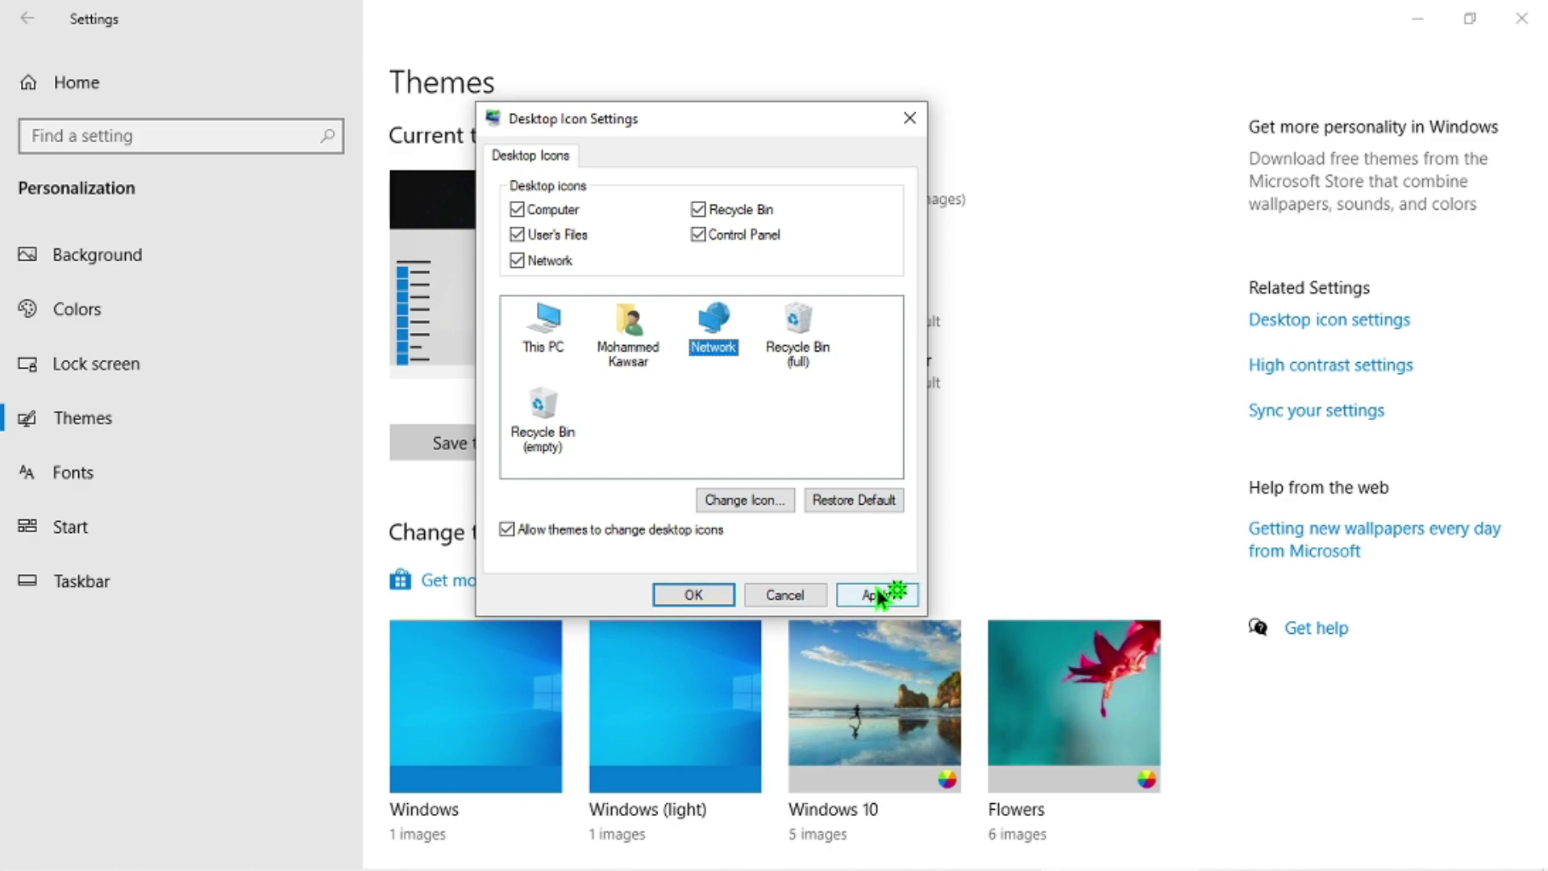
{"action": "left_click", "coordinate": [681, 604]}
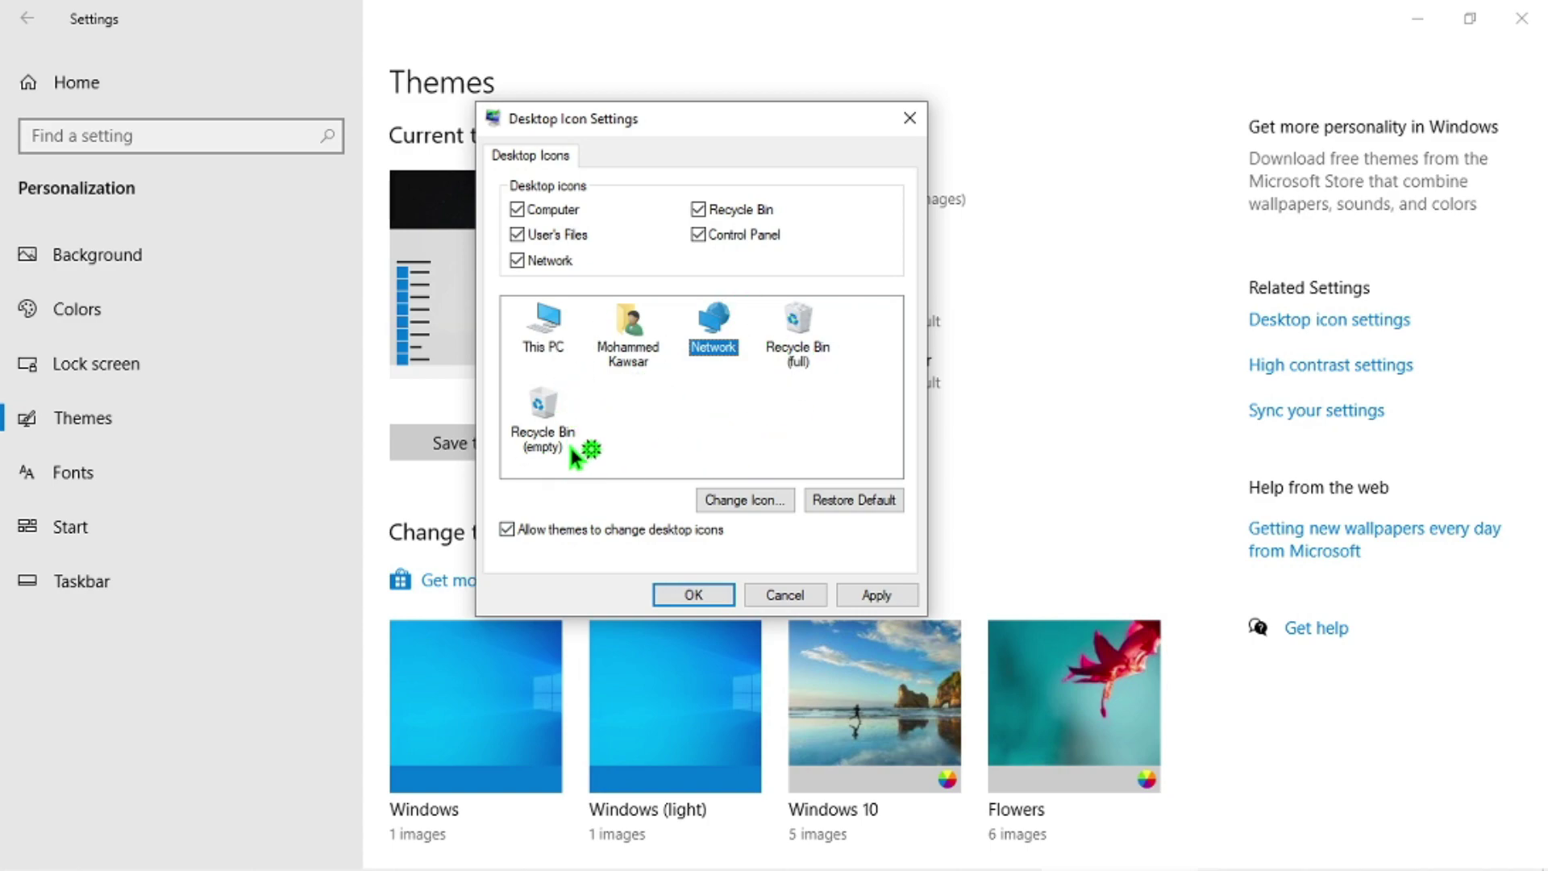
{"action": "left_click", "coordinate": [758, 508]}
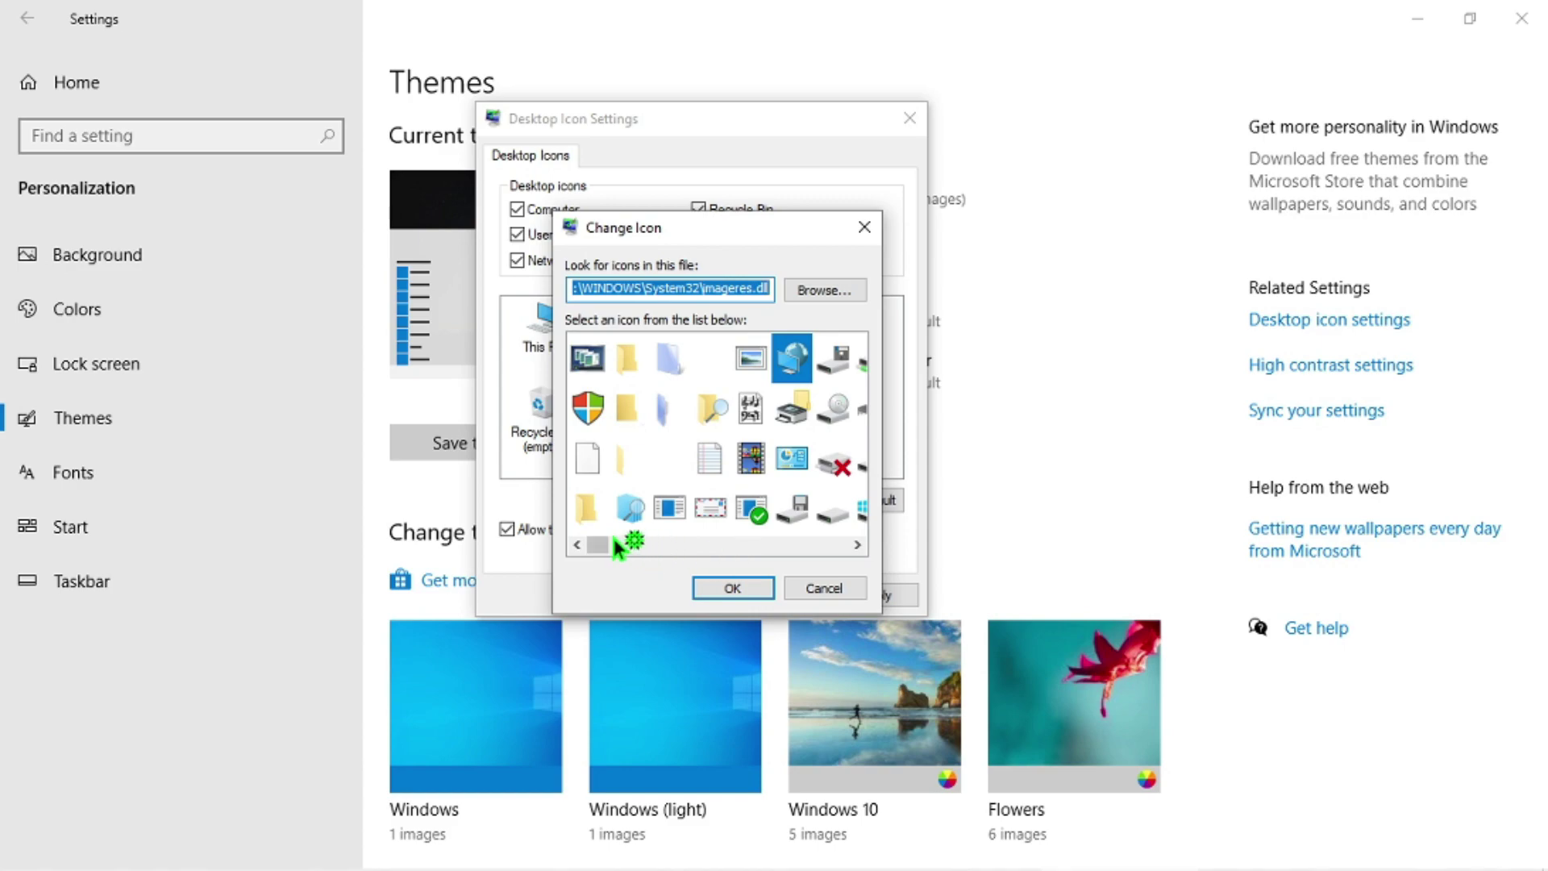
{"action": "left_click_drag", "start_coordinate": [596, 542], "coordinate": [624, 538]}
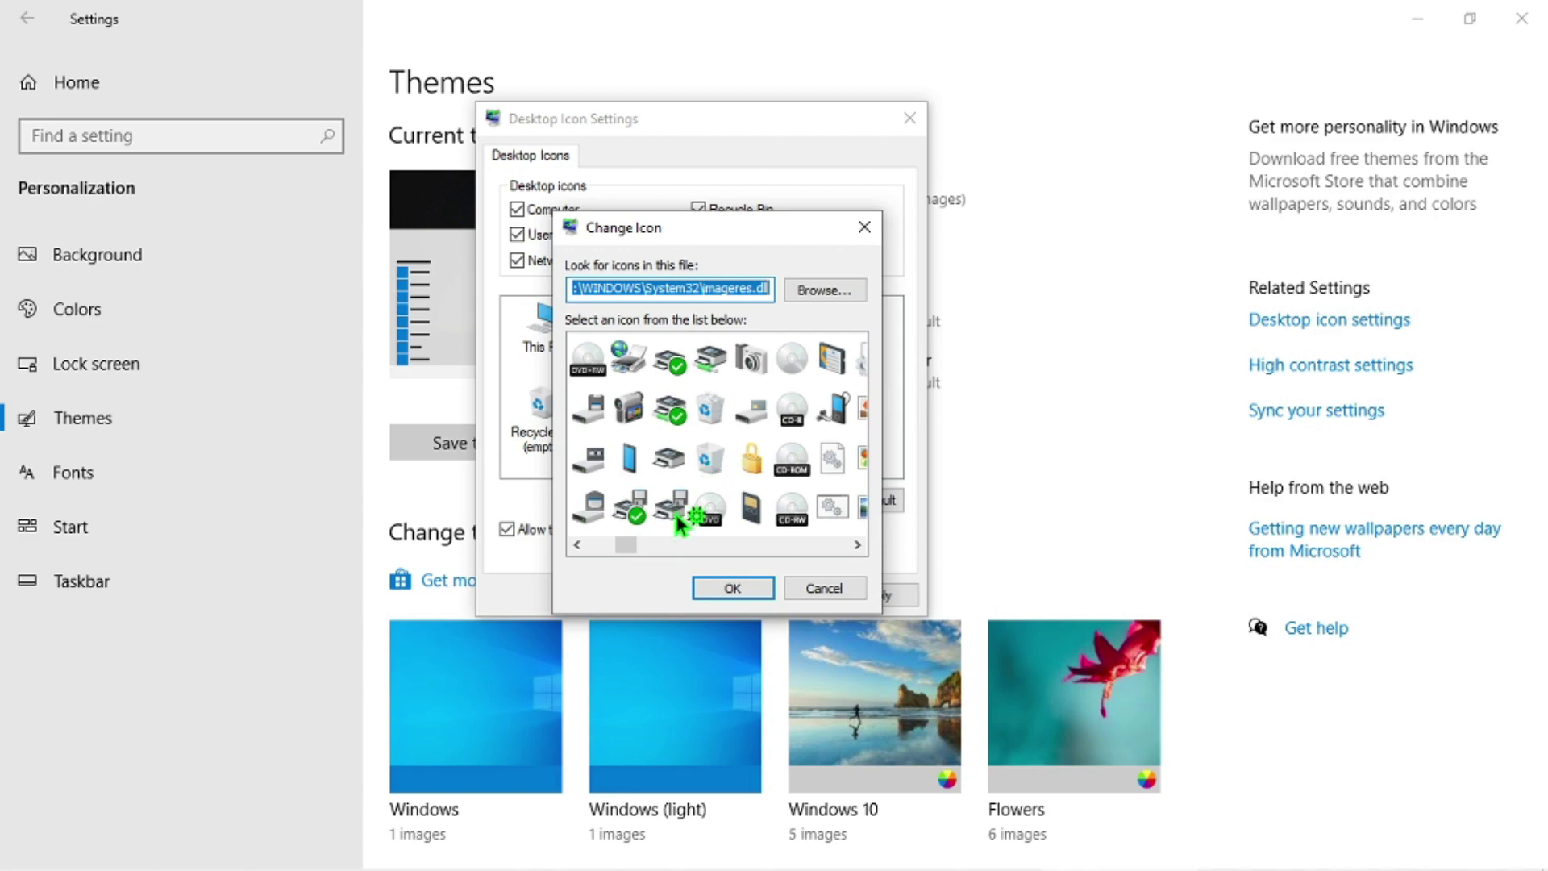
{"action": "left_click_drag", "start_coordinate": [628, 541], "coordinate": [679, 545]}
{"action": "left_click", "coordinate": [825, 587]}
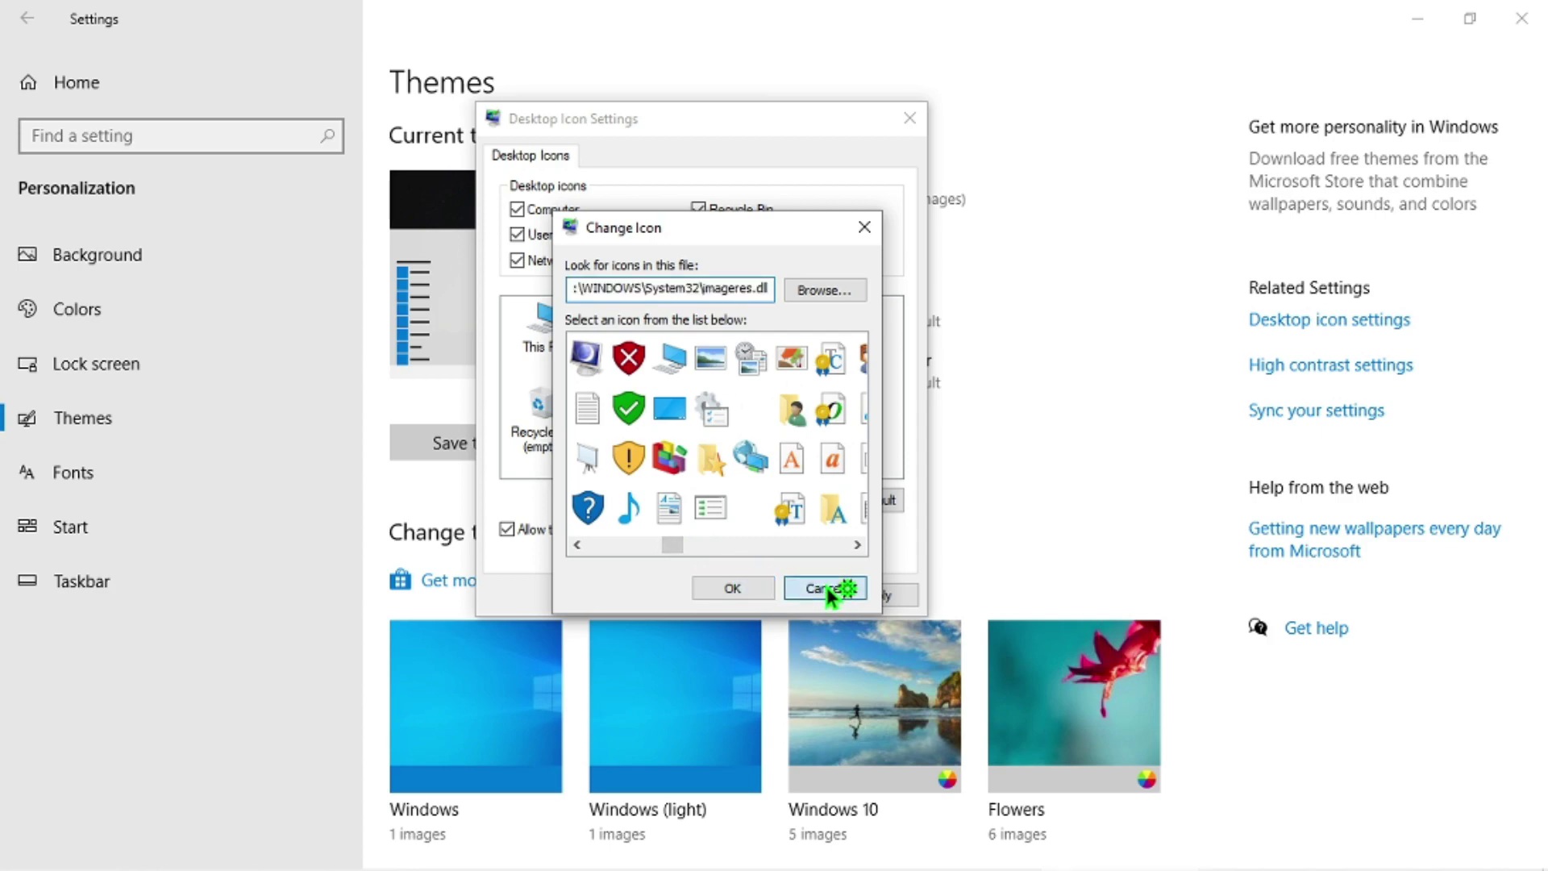
{"action": "left_click", "coordinate": [659, 429]}
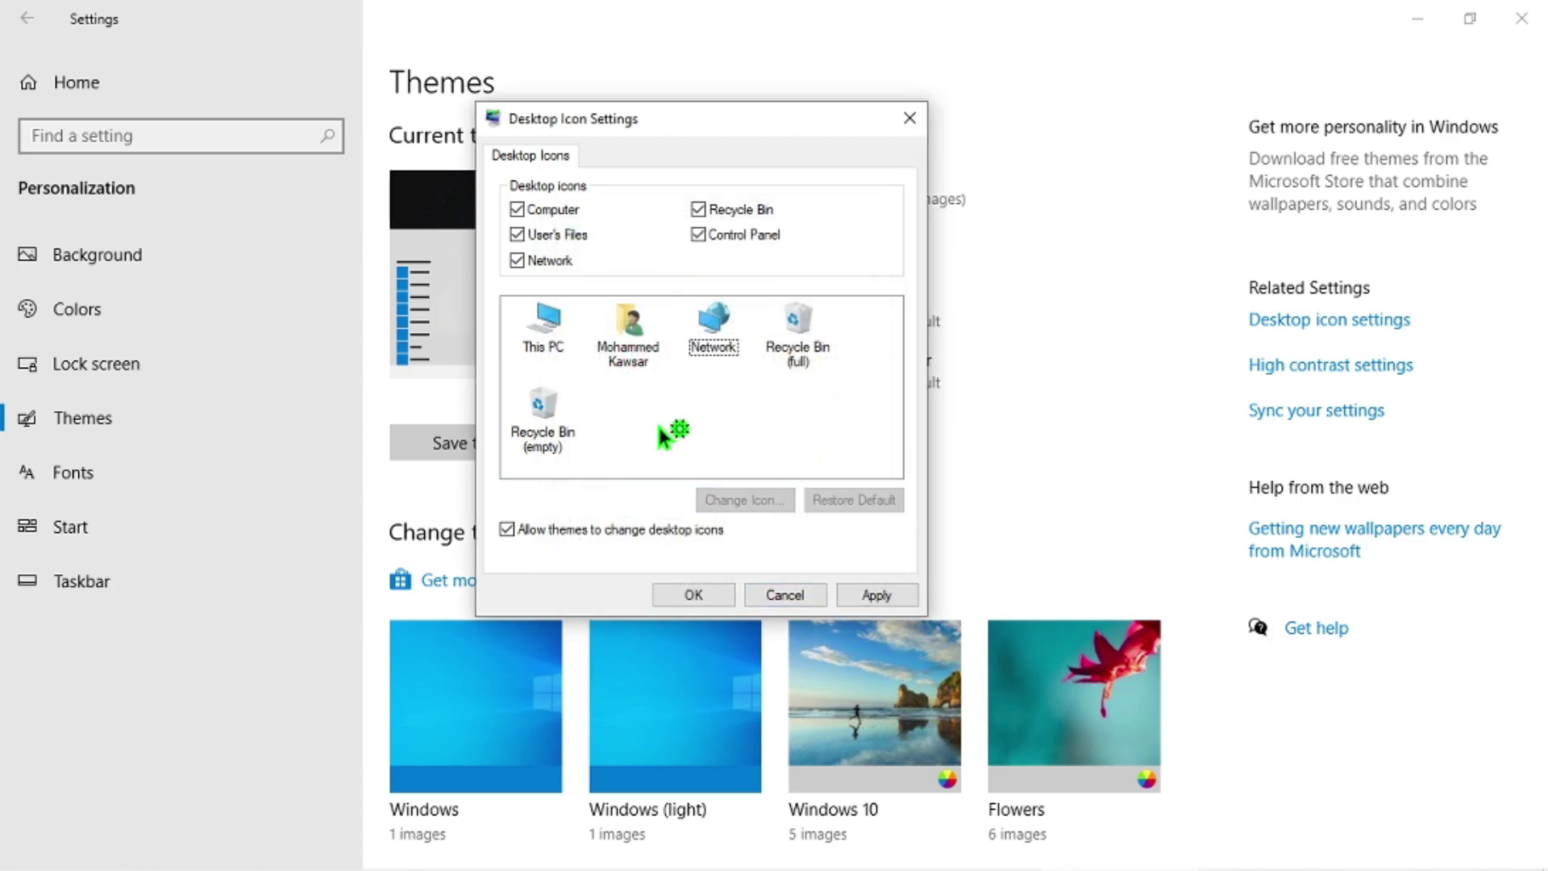
{"action": "left_click", "coordinate": [717, 349]}
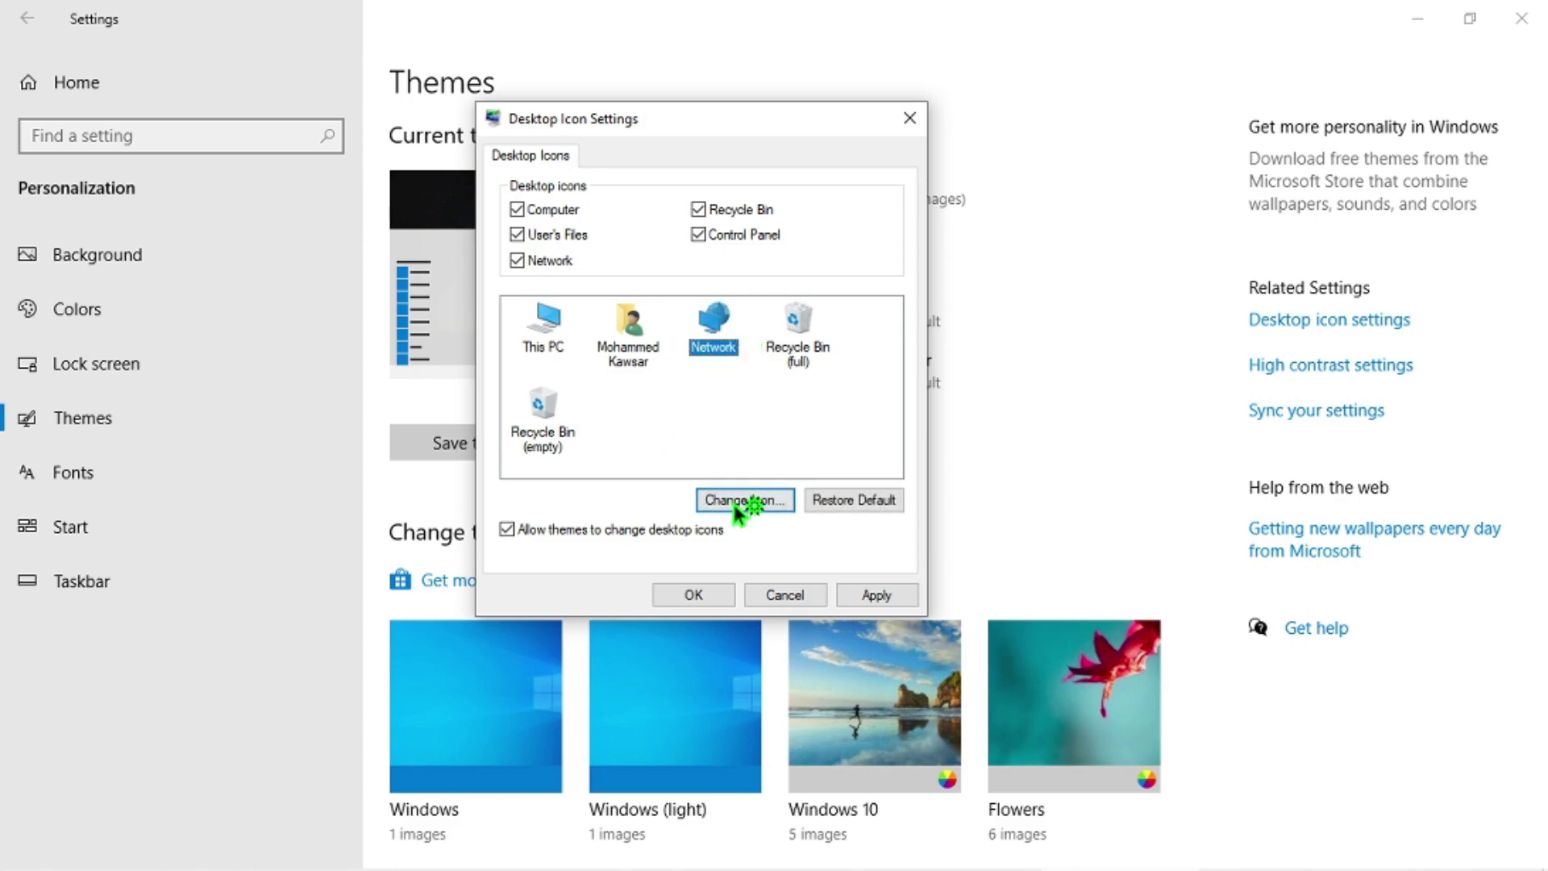
{"action": "left_click", "coordinate": [800, 323]}
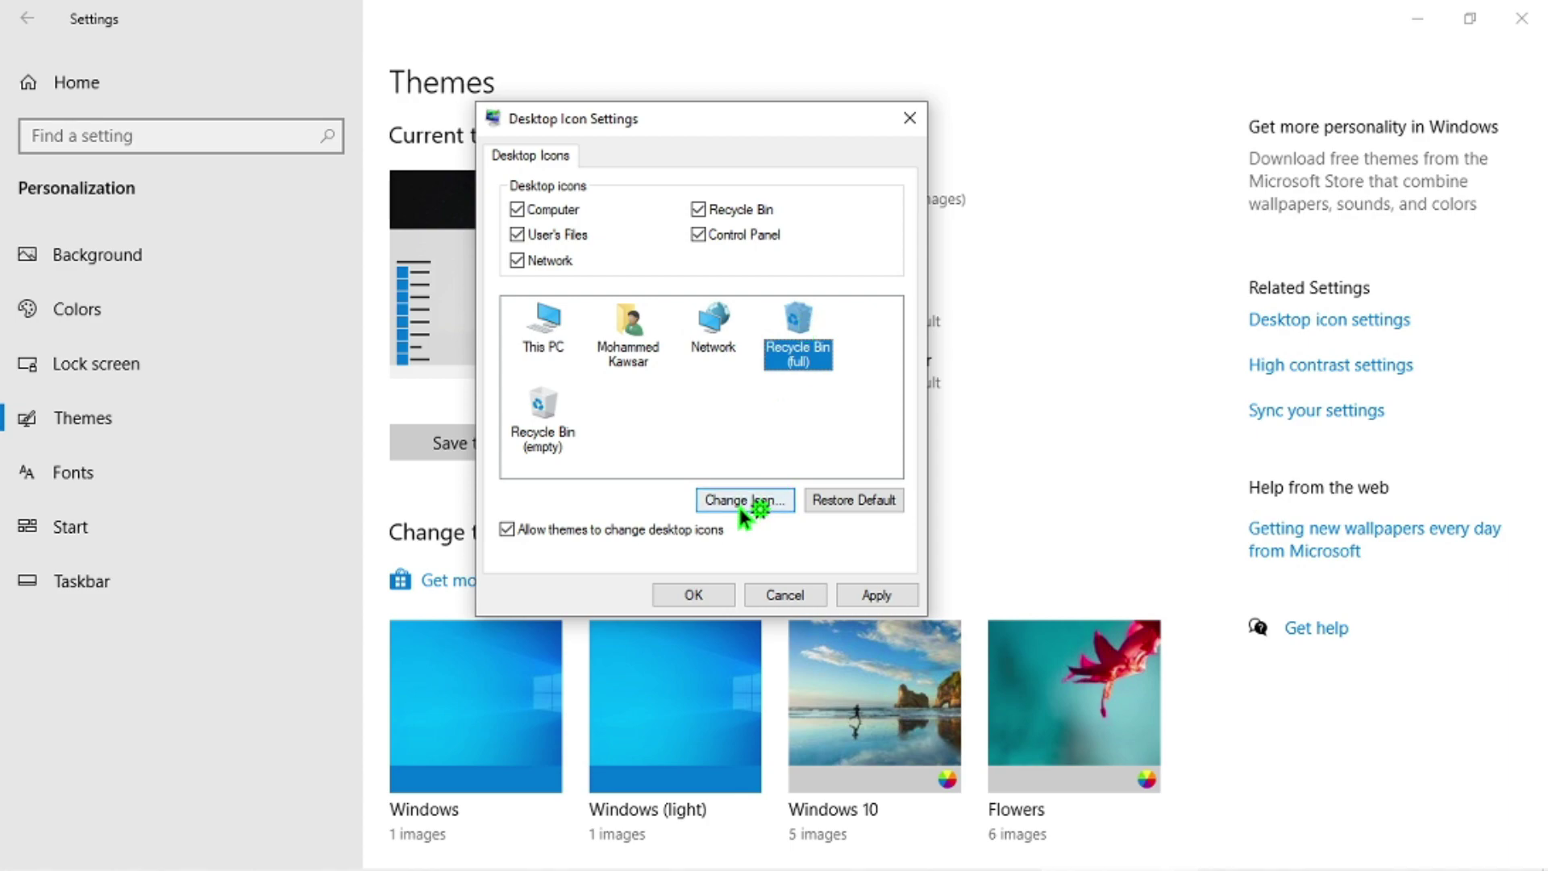
{"action": "left_click", "coordinate": [673, 419]}
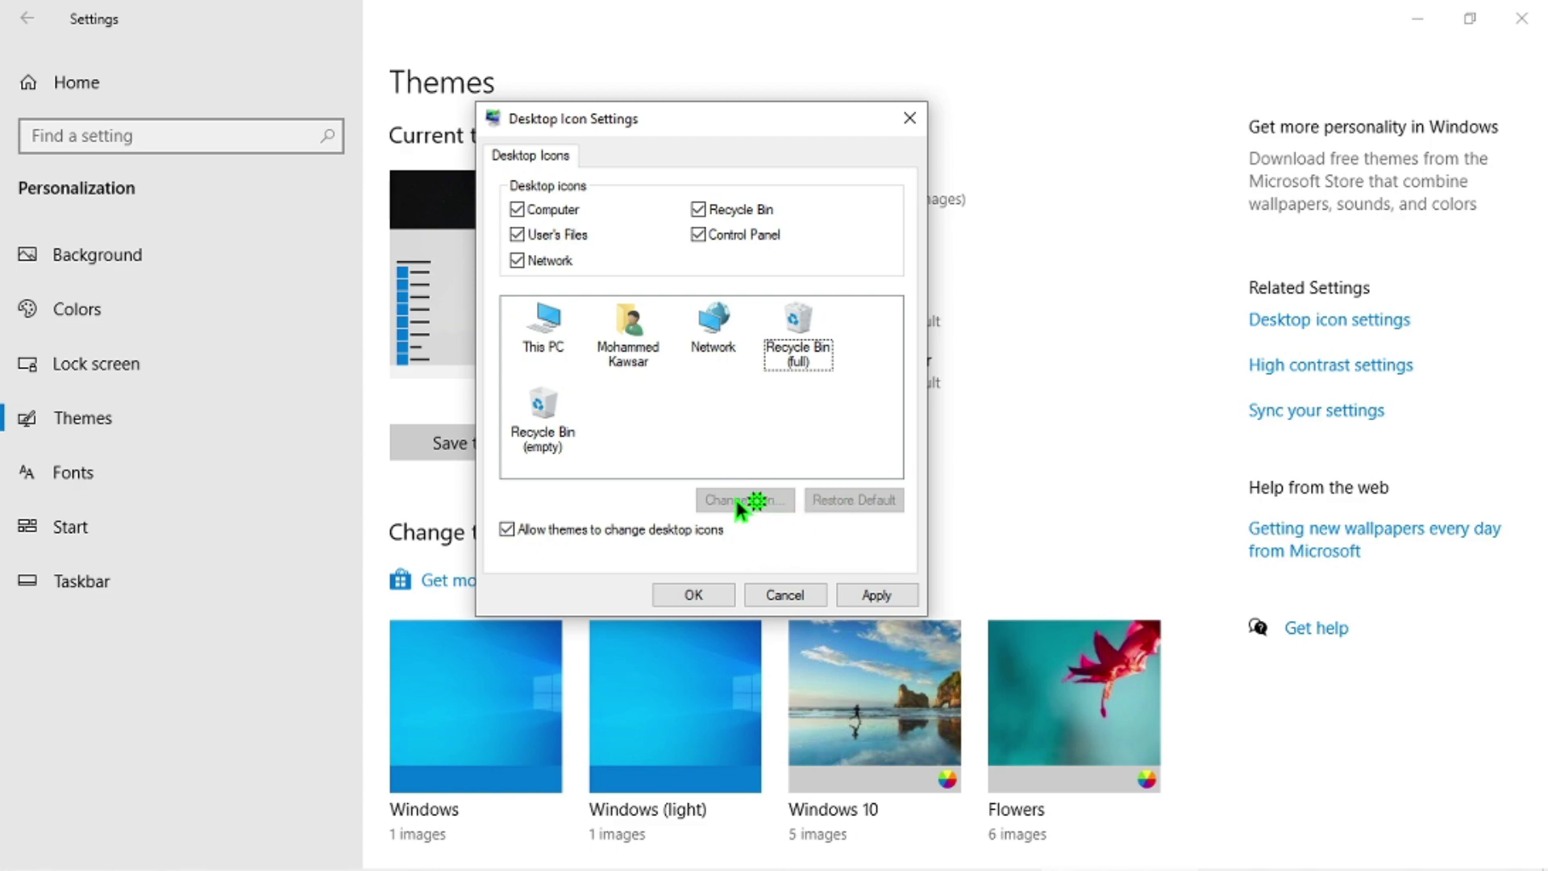
{"action": "left_click", "coordinate": [780, 352]}
{"action": "left_click", "coordinate": [716, 500]}
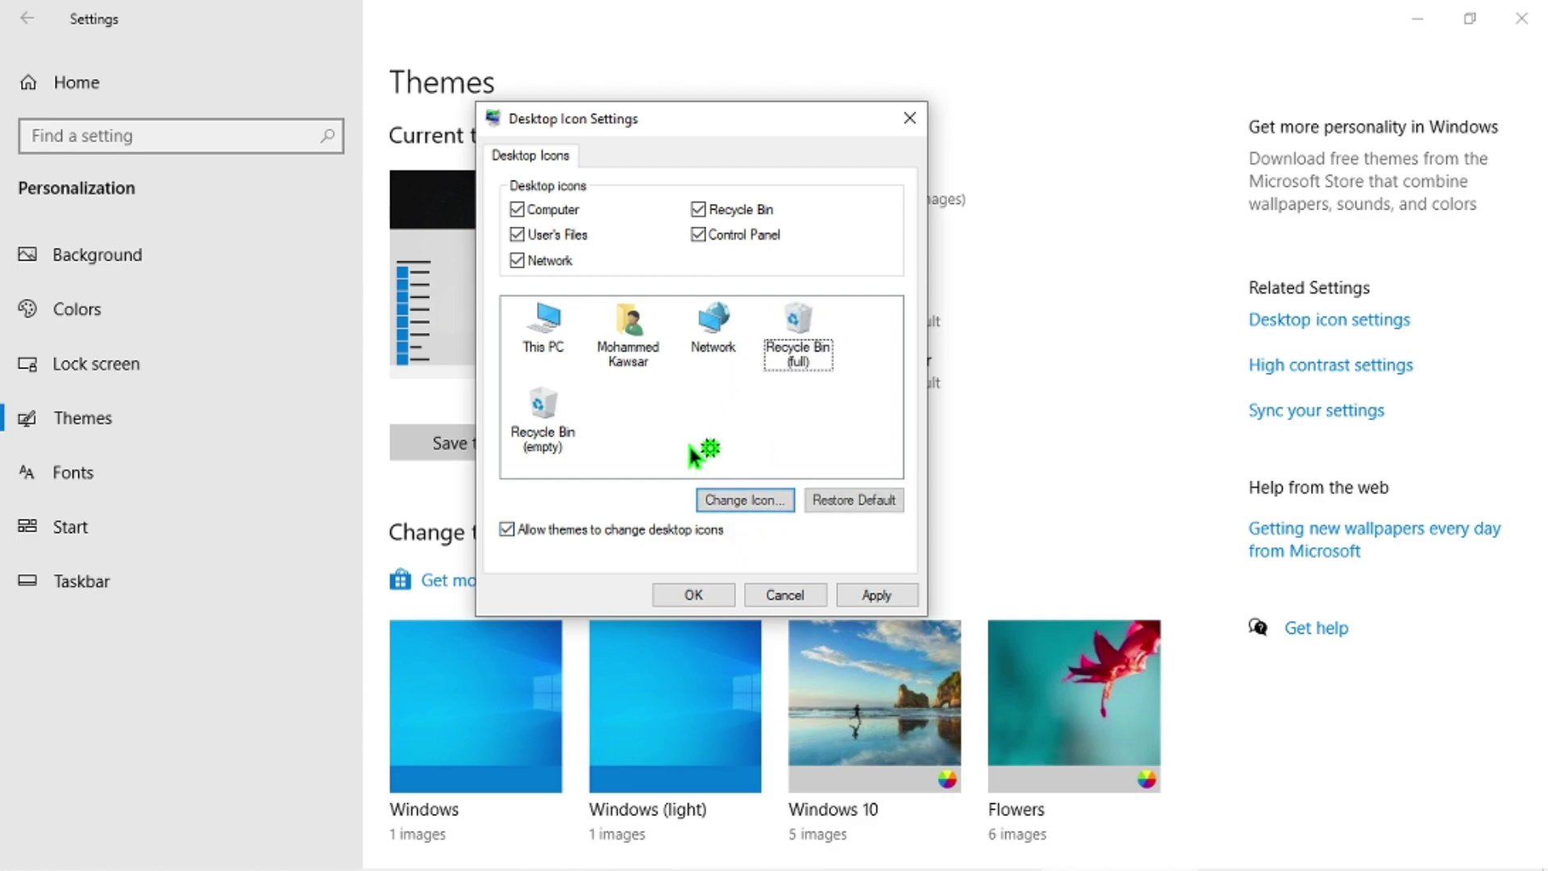
{"action": "left_click", "coordinate": [694, 454]}
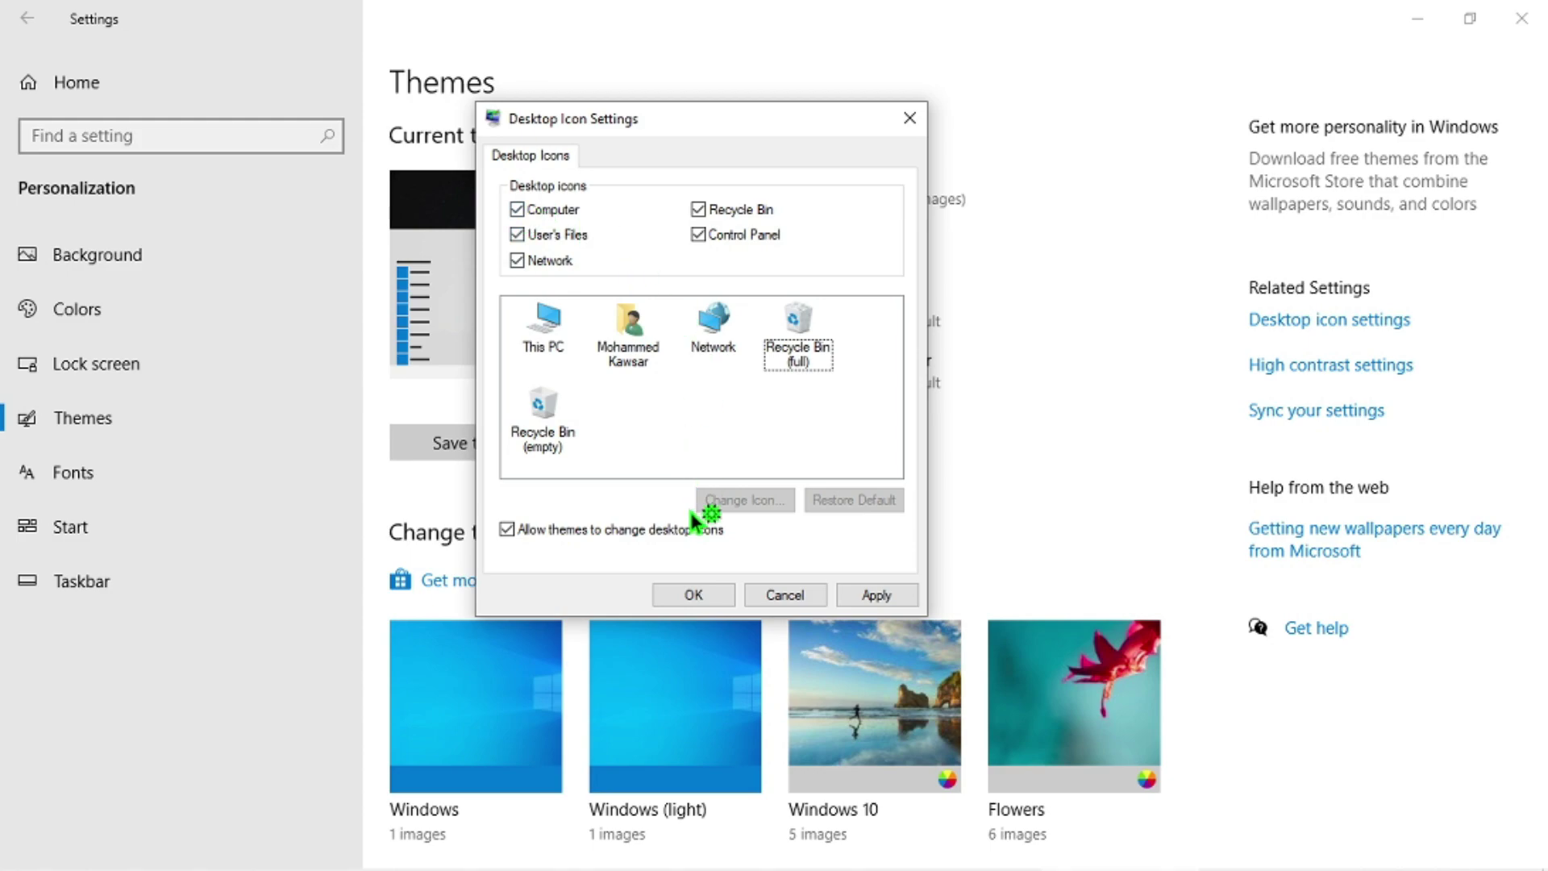
Step: Apply and confirm the desktop icon choices, then return to the desktop and refresh it
{"action": "left_click", "coordinate": [876, 595]}
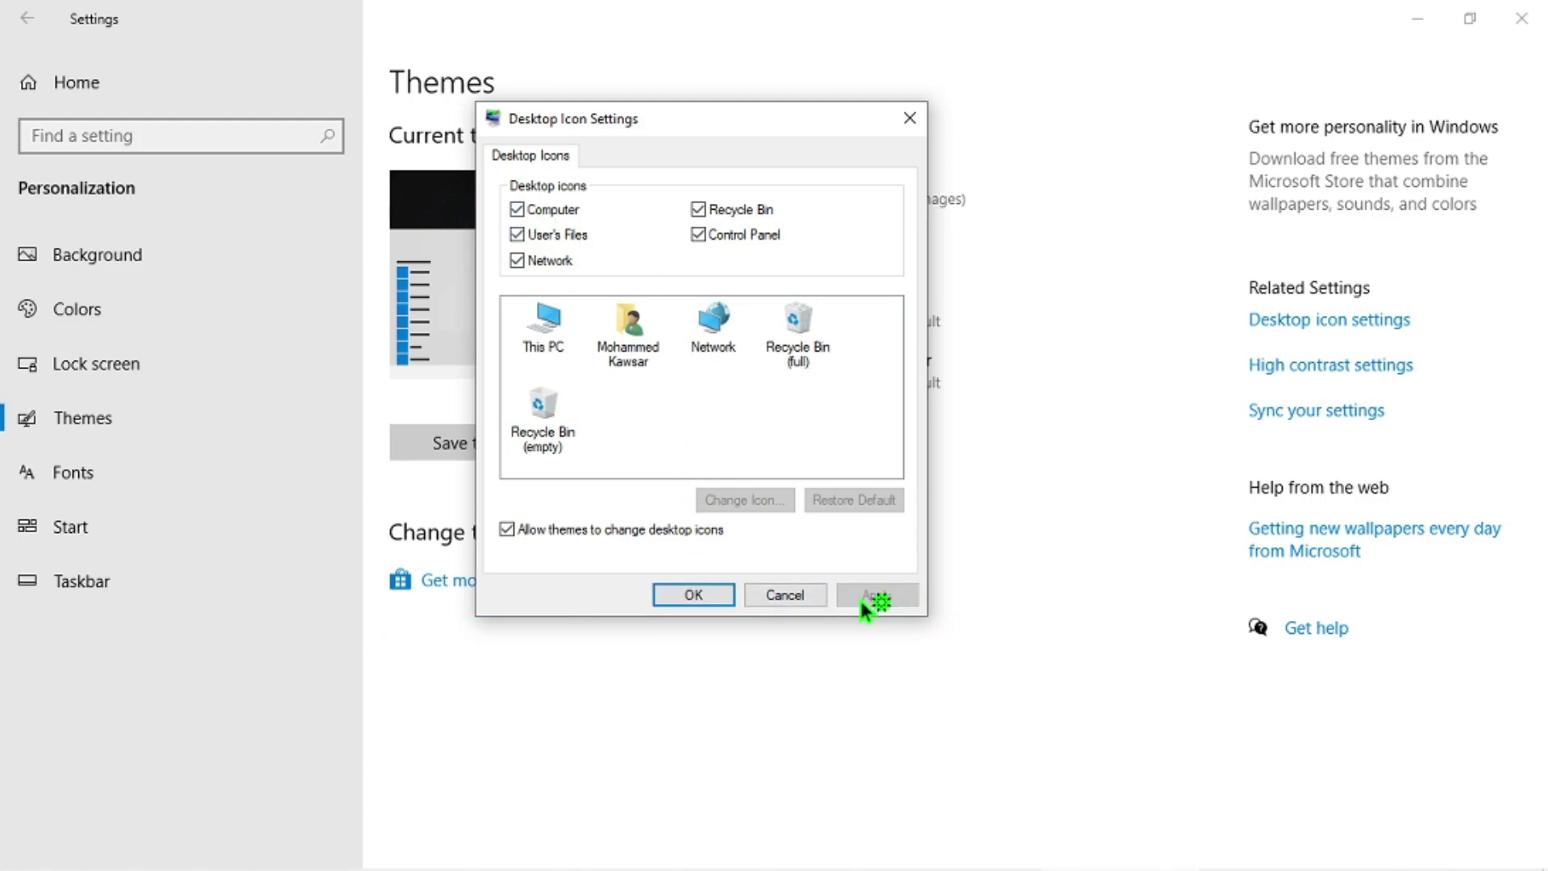
{"action": "left_click", "coordinate": [691, 598]}
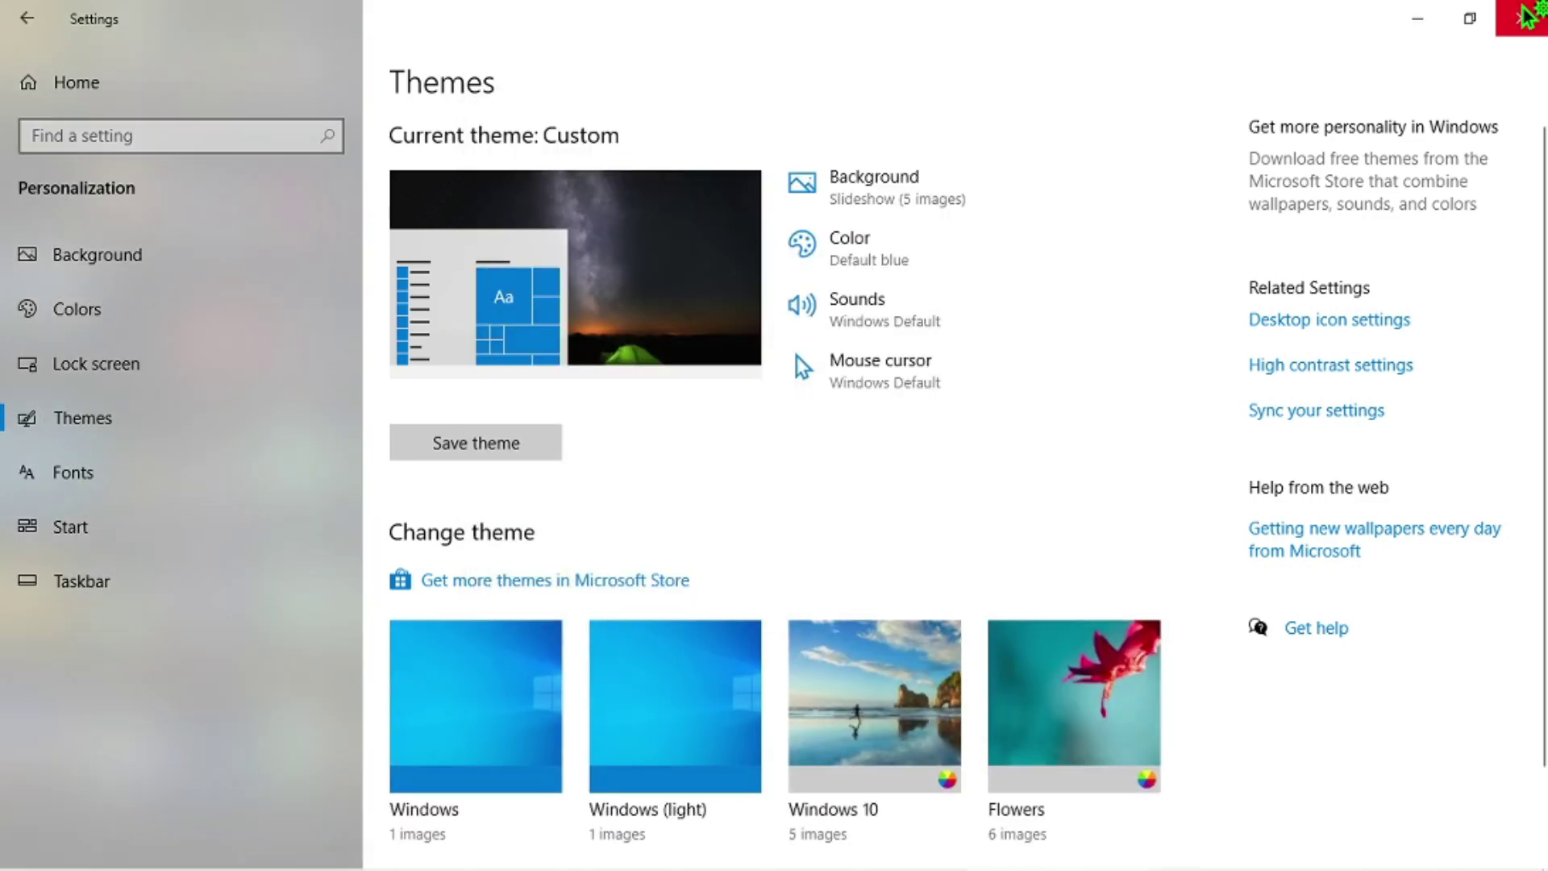
{"action": "left_click", "coordinate": [1417, 26]}
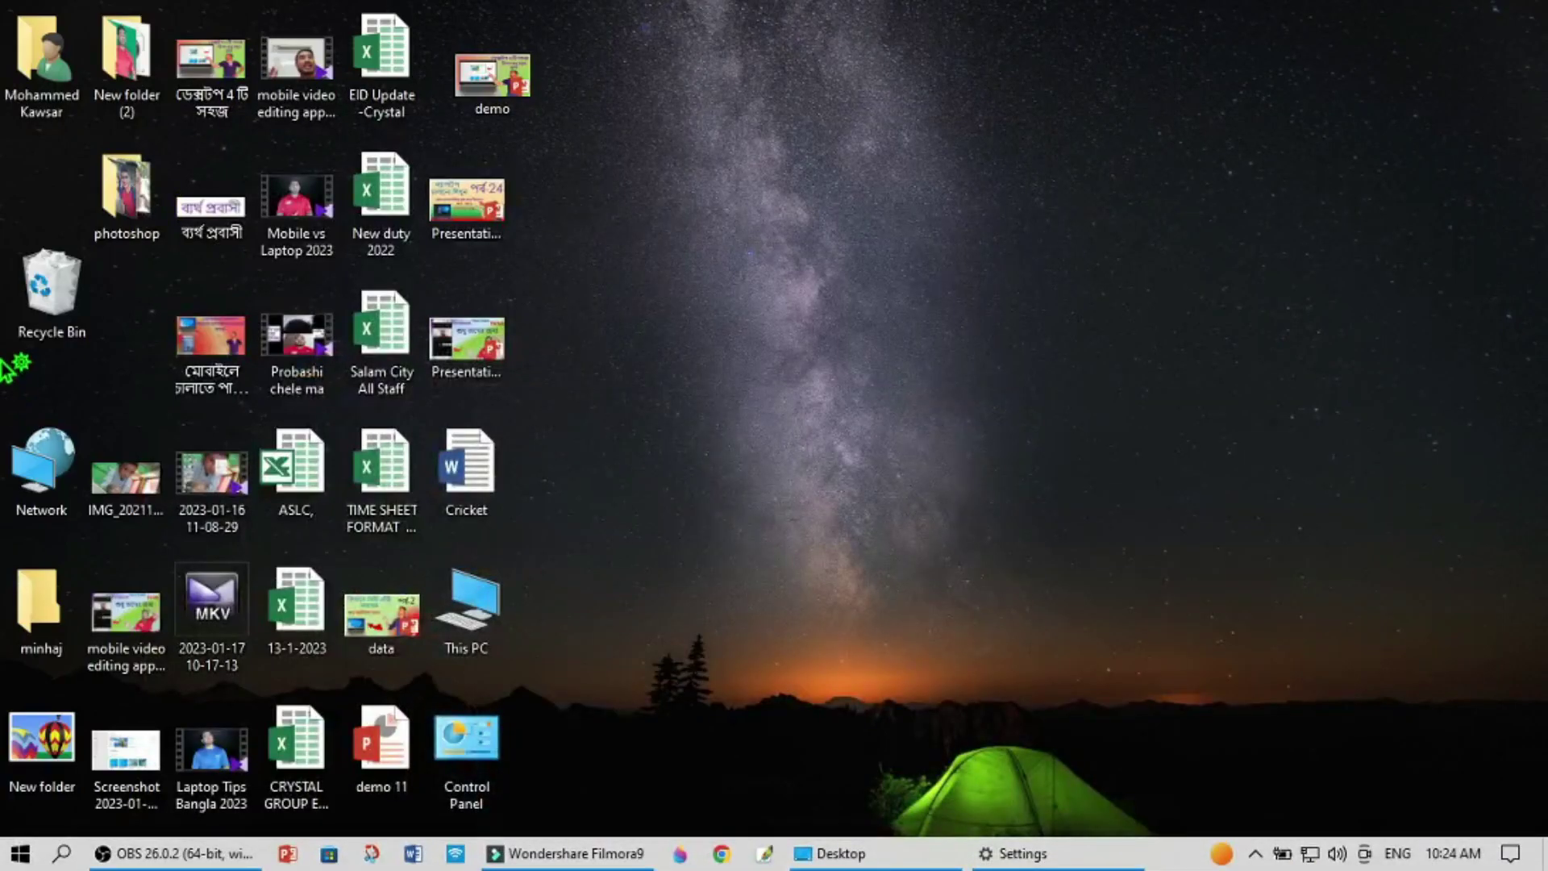
{"action": "right_click", "coordinate": [777, 154]}
{"action": "left_click", "coordinate": [832, 225]}
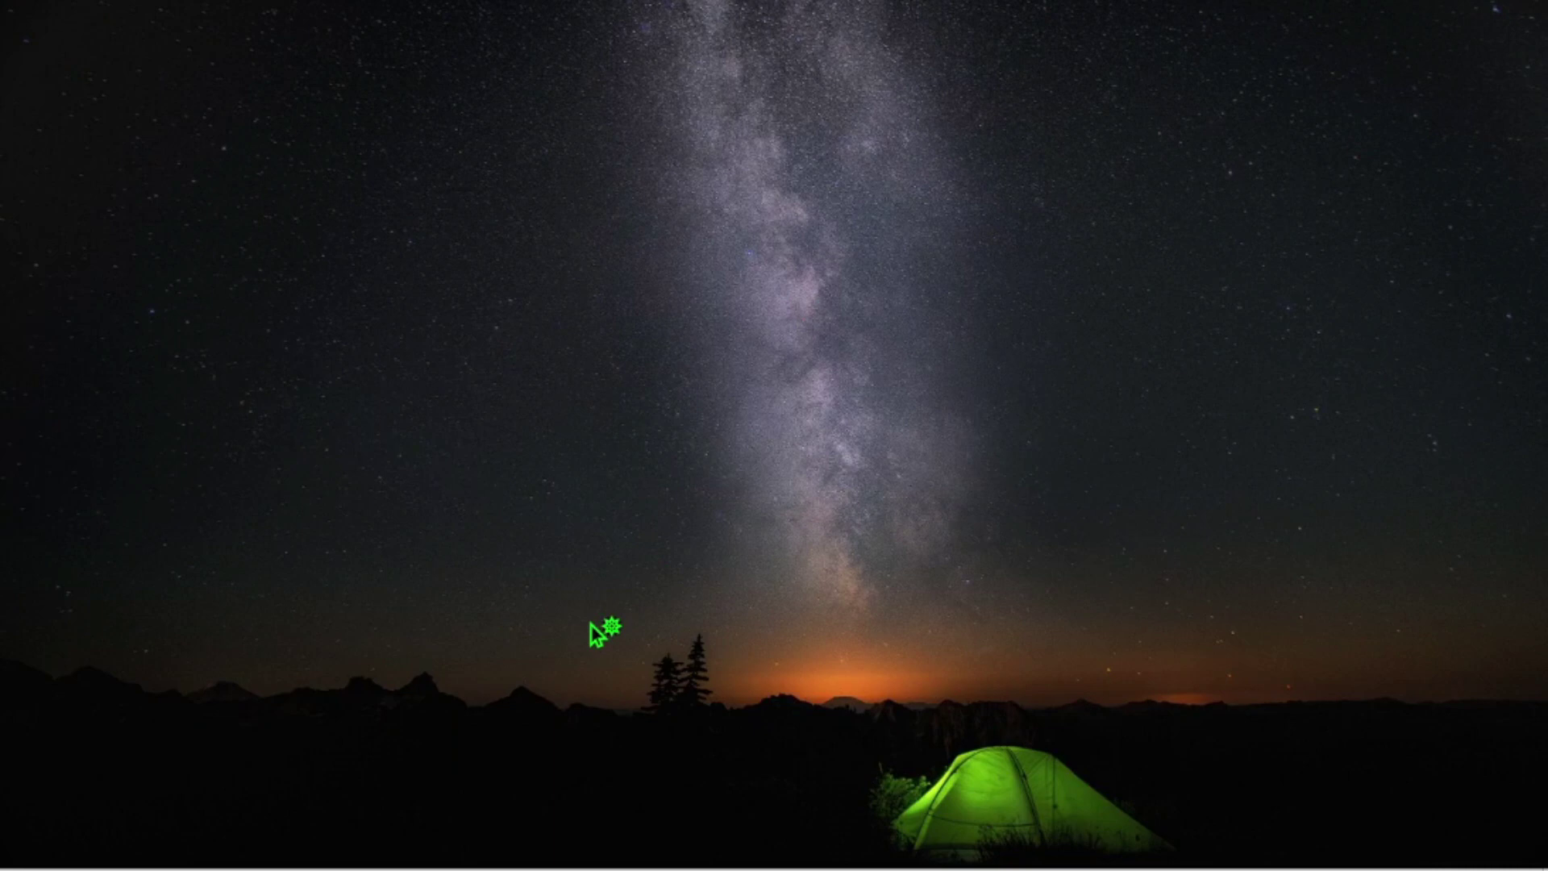
Step: Move the This PC, Network, Control Panel and Recycle Bin icons into a column in the desktop's empty middle area
{"action": "left_click_drag", "start_coordinate": [484, 616], "coordinate": [786, 137]}
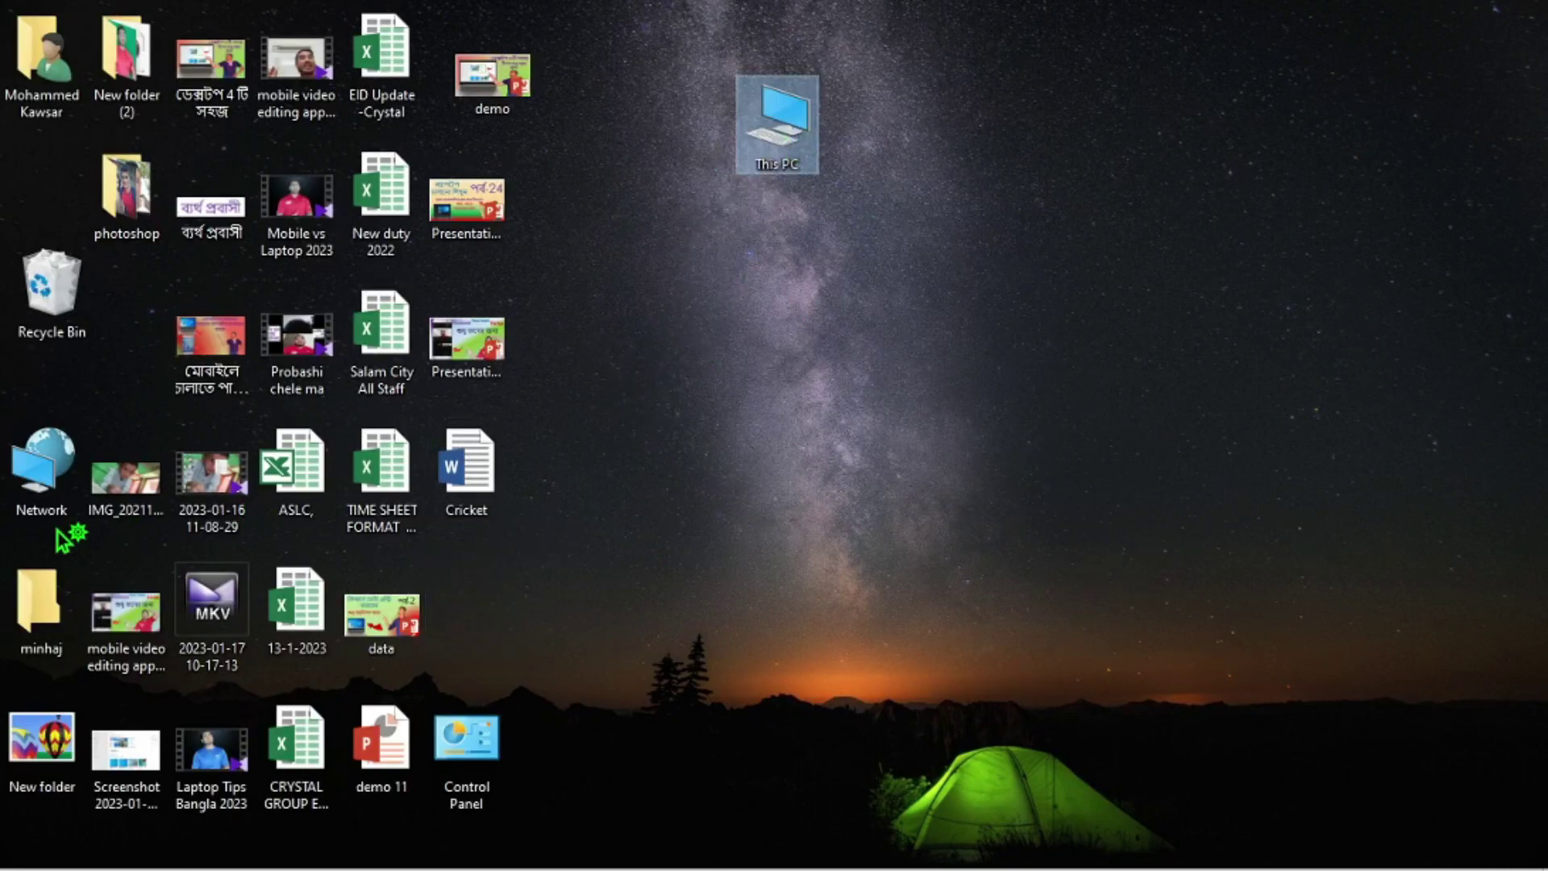
{"action": "left_click_drag", "start_coordinate": [35, 451], "coordinate": [788, 234]}
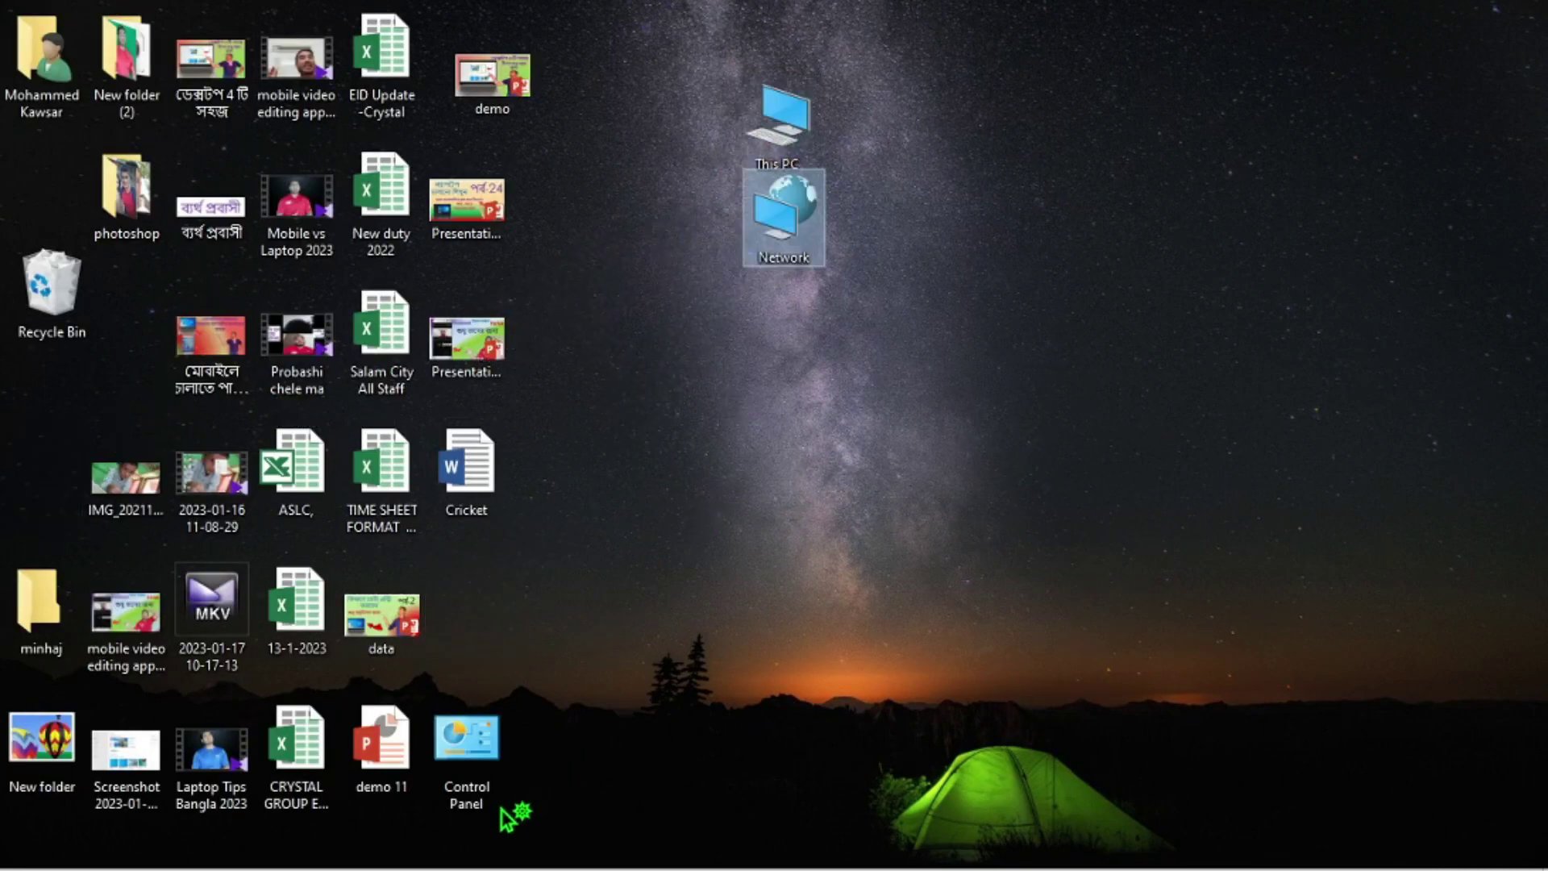
{"action": "left_click_drag", "start_coordinate": [473, 777], "coordinate": [791, 330]}
{"action": "left_click", "coordinate": [459, 718]}
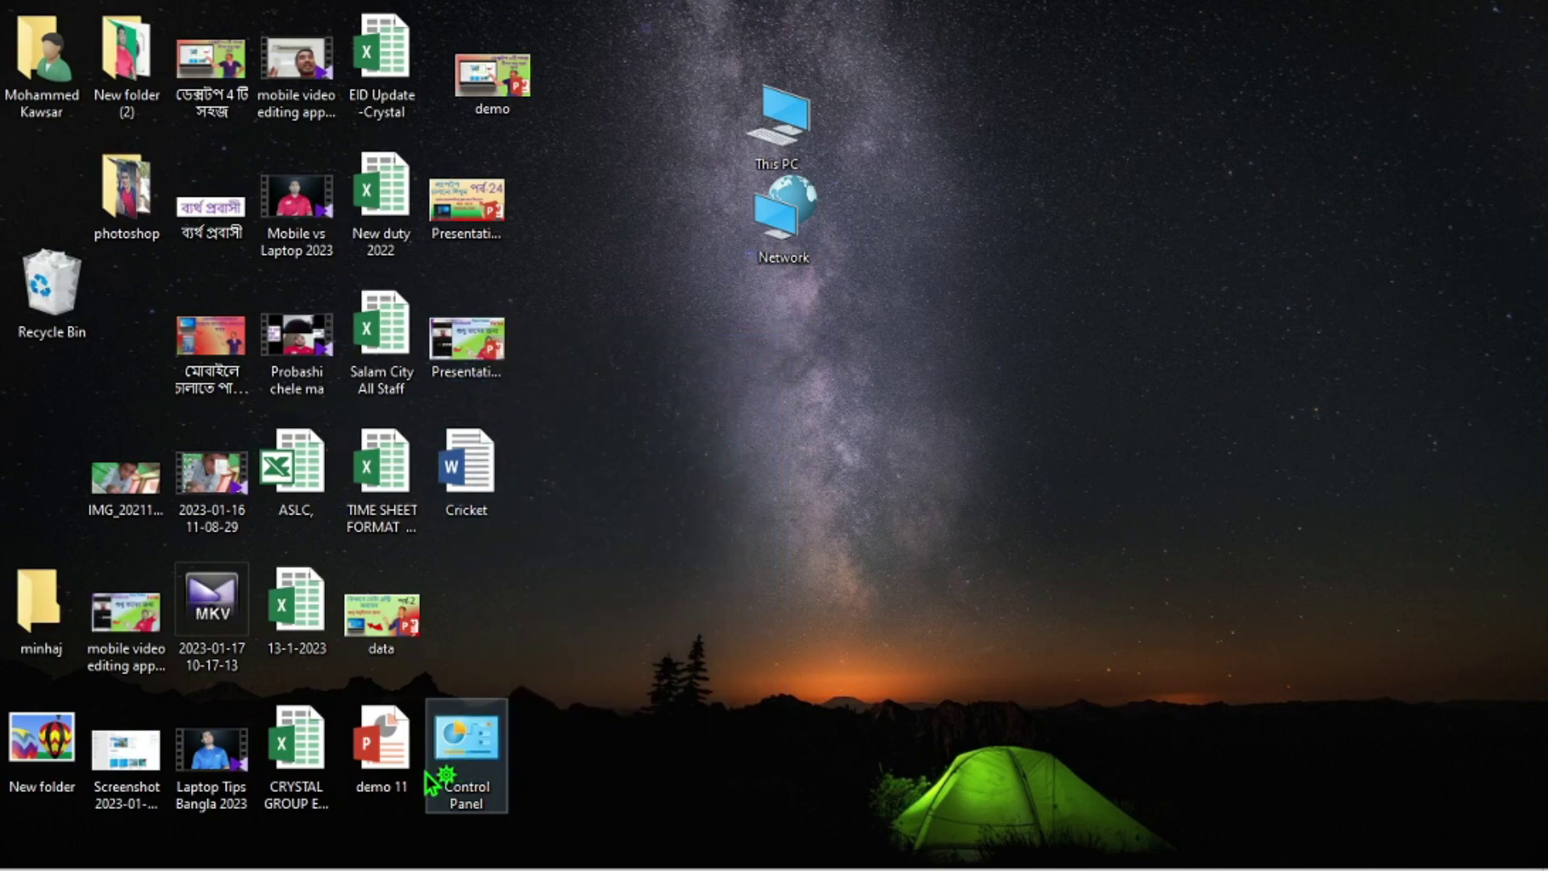
{"action": "left_click_drag", "start_coordinate": [459, 717], "coordinate": [755, 369]}
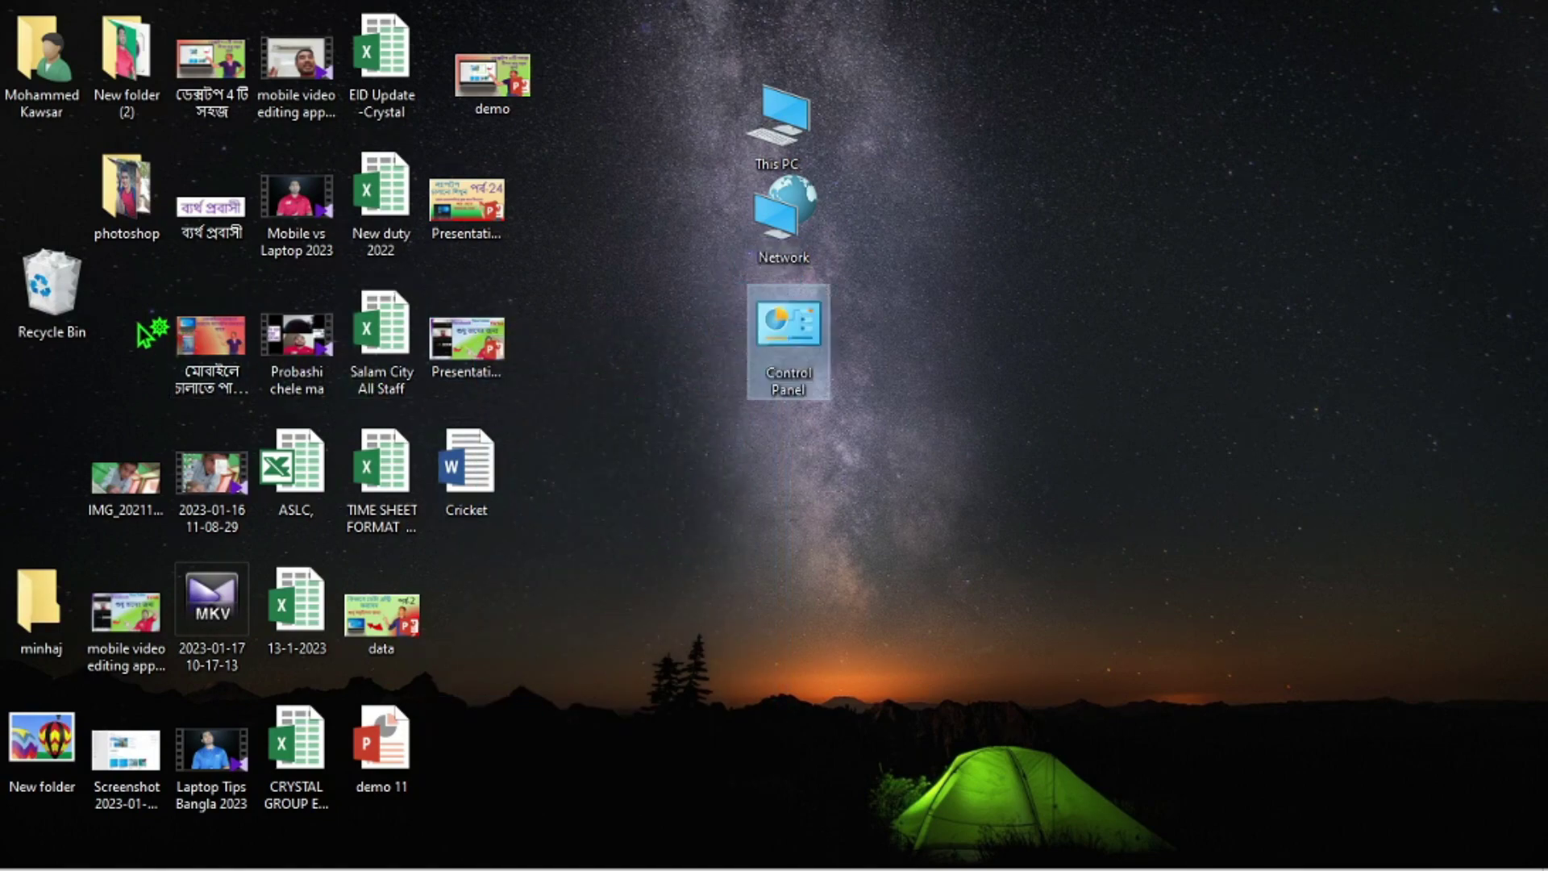
{"action": "left_click_drag", "start_coordinate": [74, 319], "coordinate": [805, 494]}
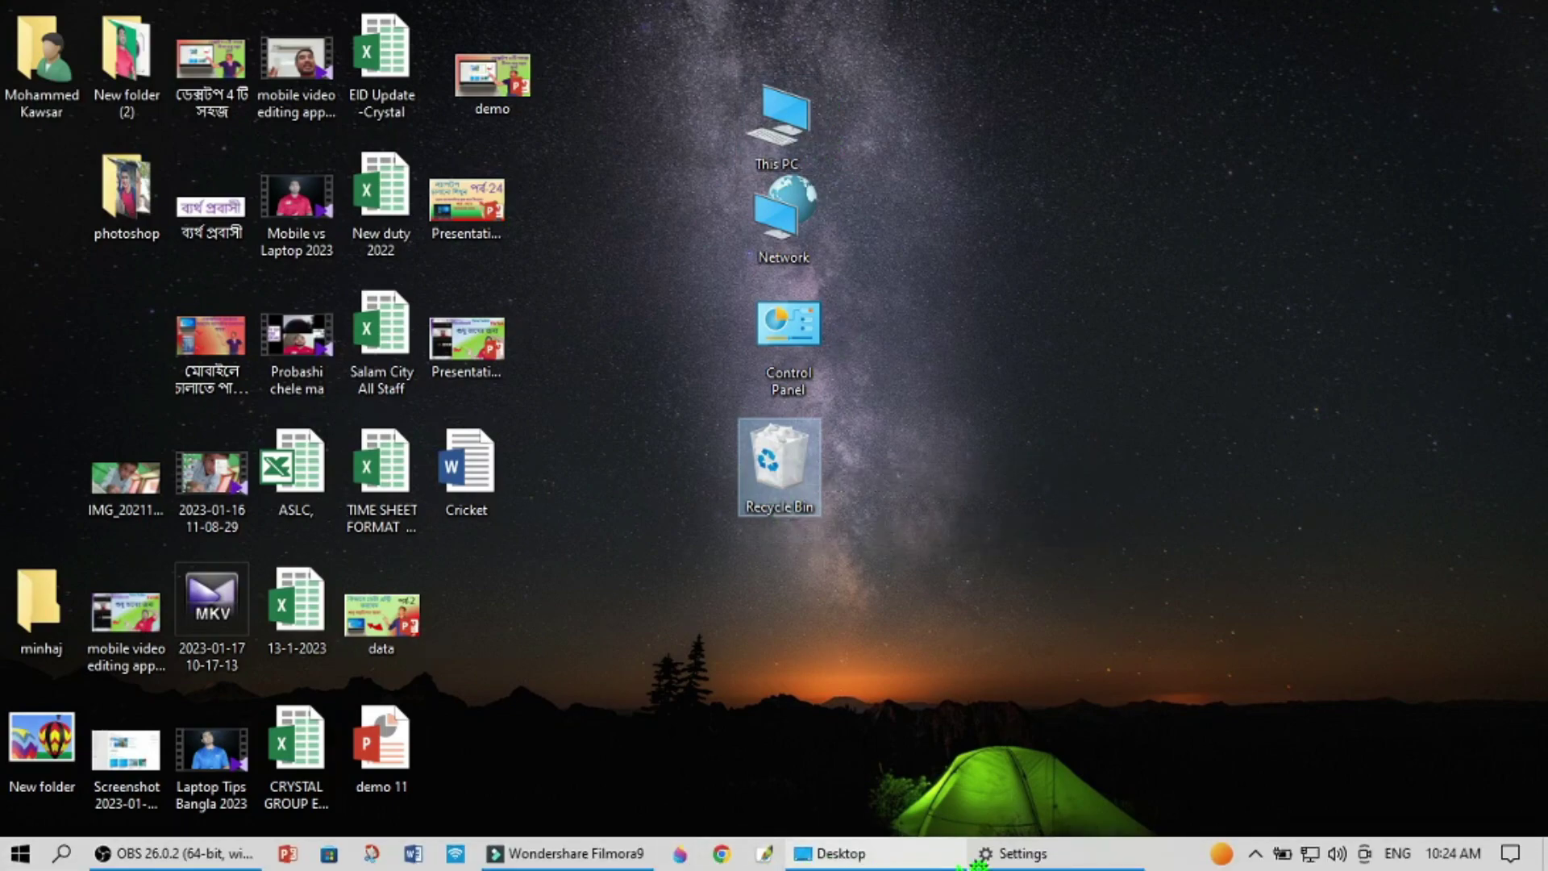
Step: Reopen Desktop Icon Settings from the Themes page and disable Computer, User's Files, Network, Control Panel and Recycle Bin, applying the change
{"action": "left_click", "coordinate": [1022, 853]}
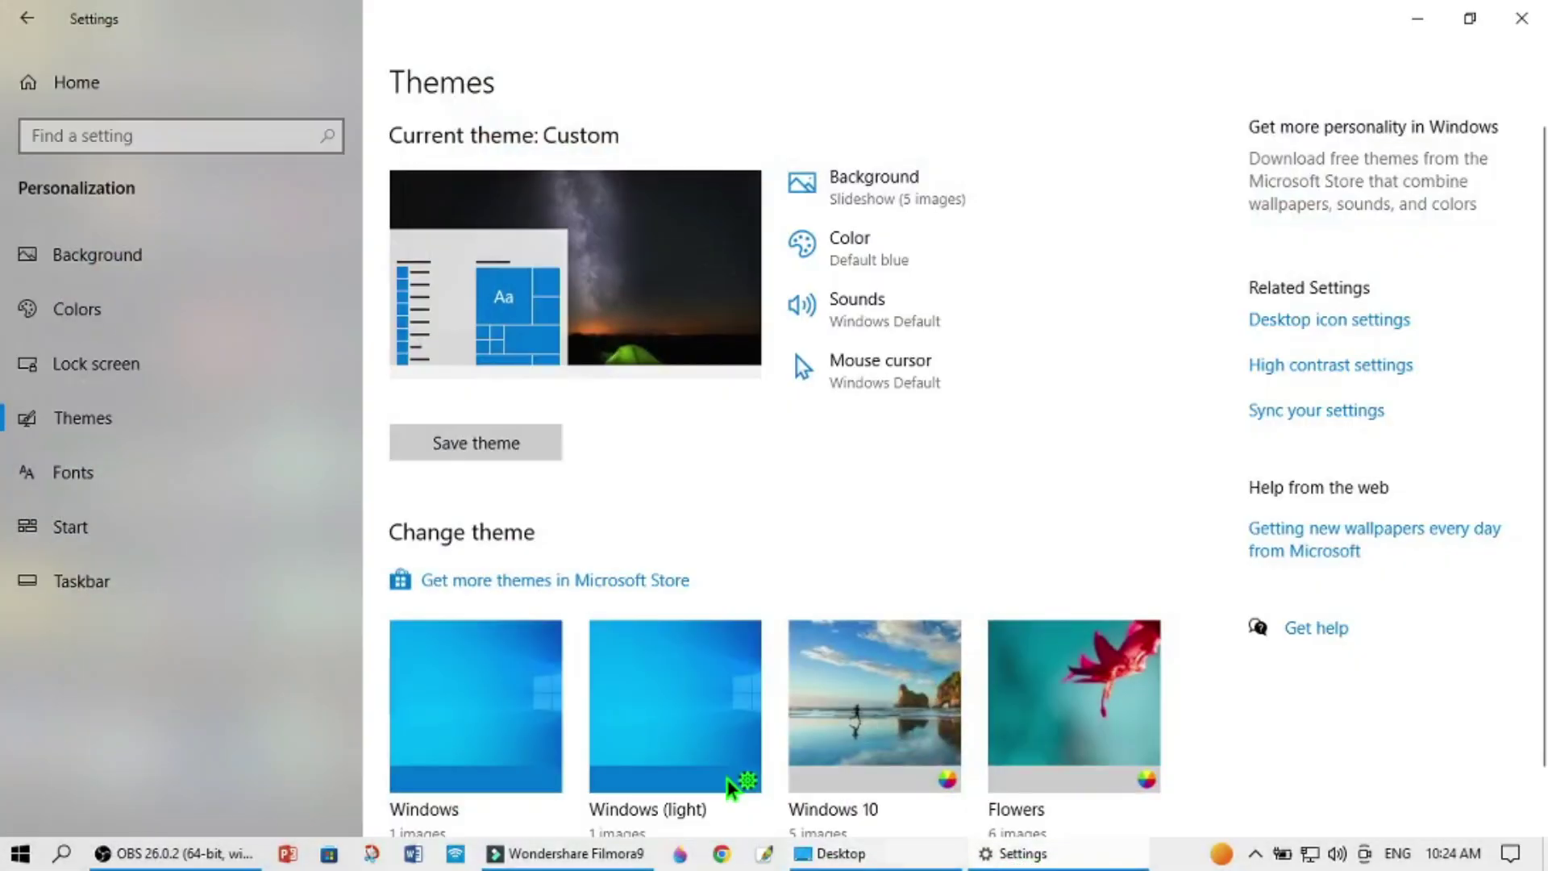
{"action": "left_click", "coordinate": [1318, 322]}
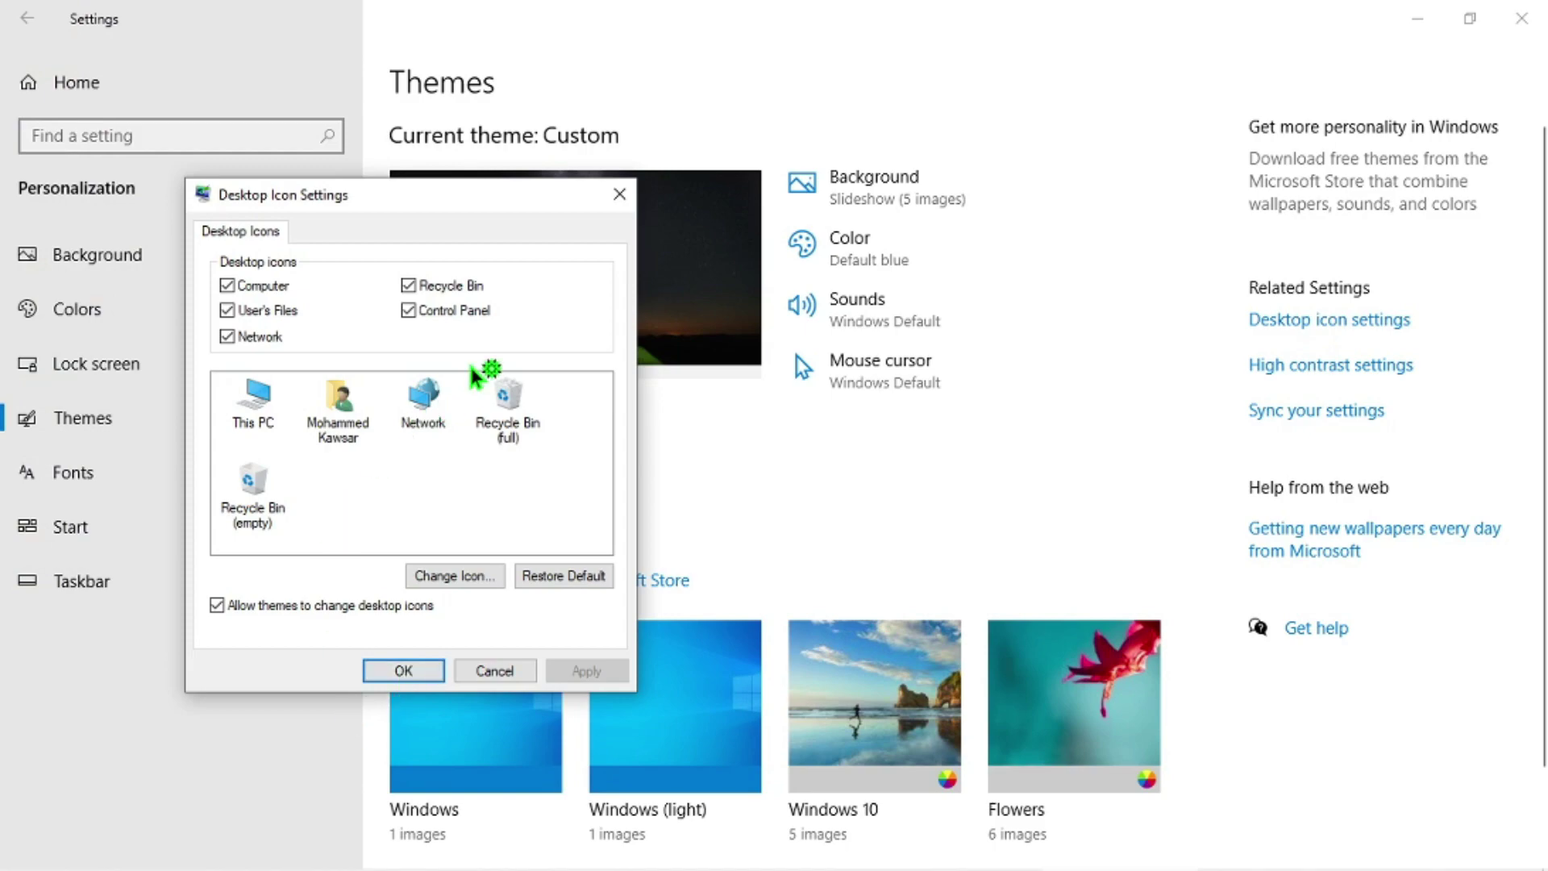
{"action": "left_click", "coordinate": [227, 285]}
{"action": "left_click", "coordinate": [227, 309]}
{"action": "left_click", "coordinate": [227, 337]}
{"action": "left_click", "coordinate": [408, 311]}
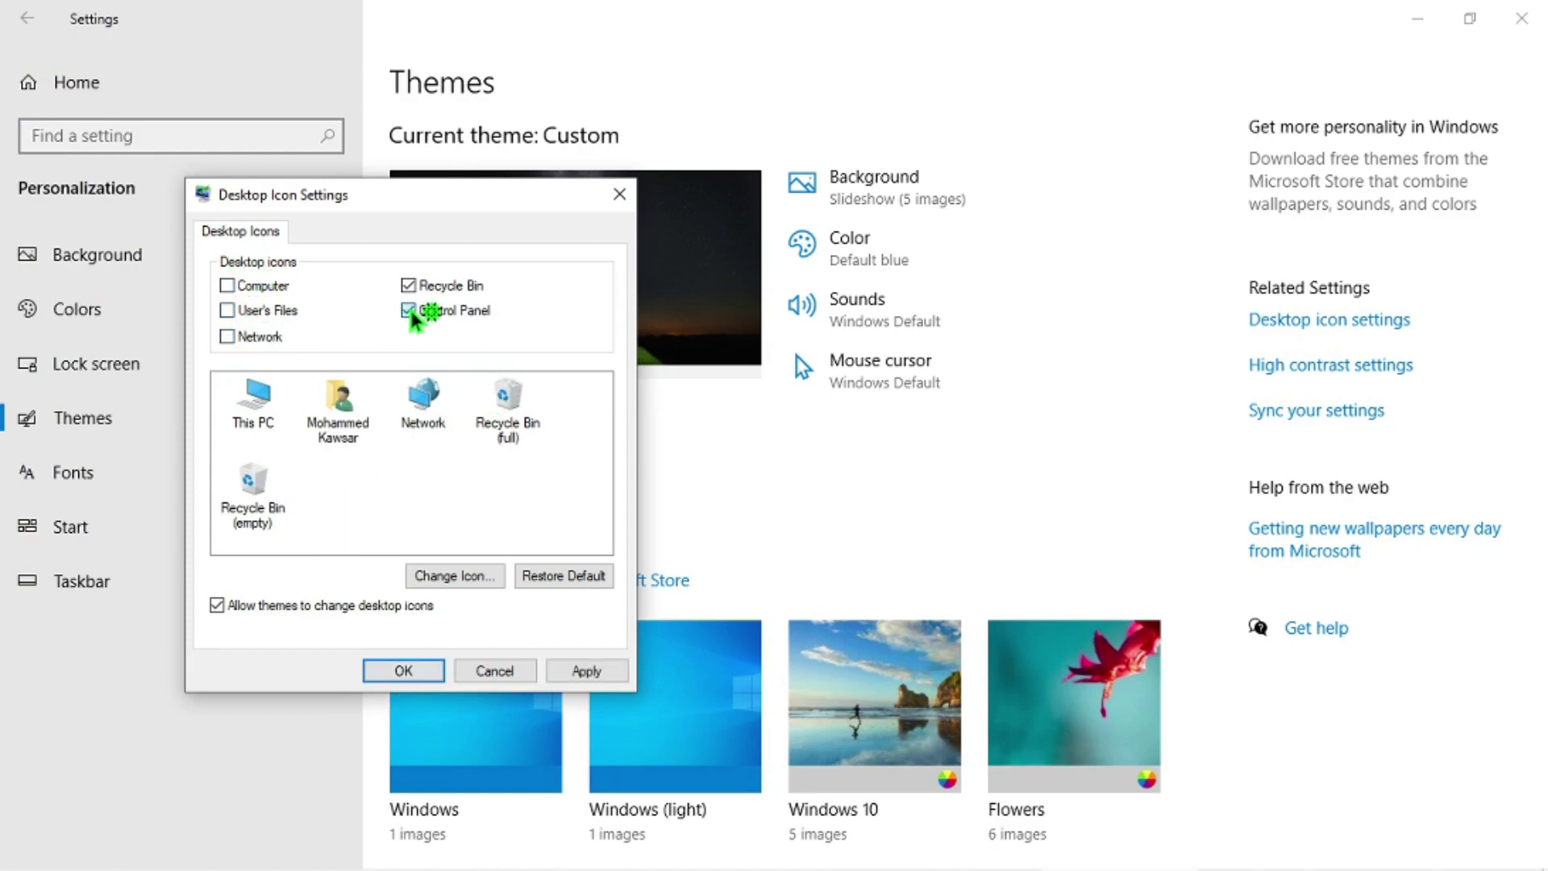
{"action": "left_click", "coordinate": [408, 285]}
{"action": "left_click", "coordinate": [587, 670]}
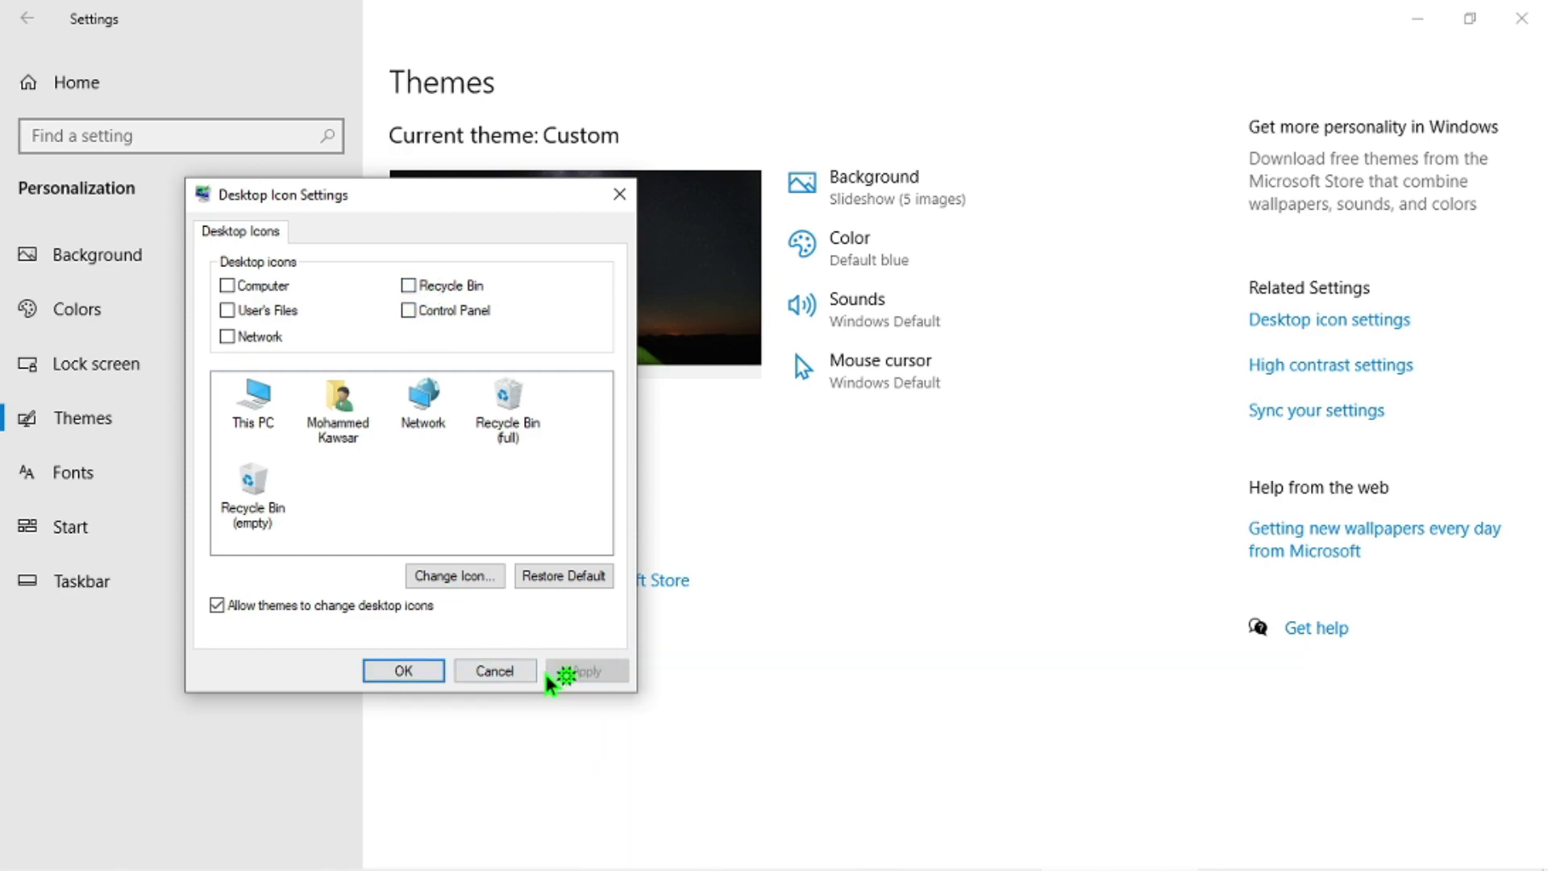
{"action": "left_click", "coordinate": [428, 671]}
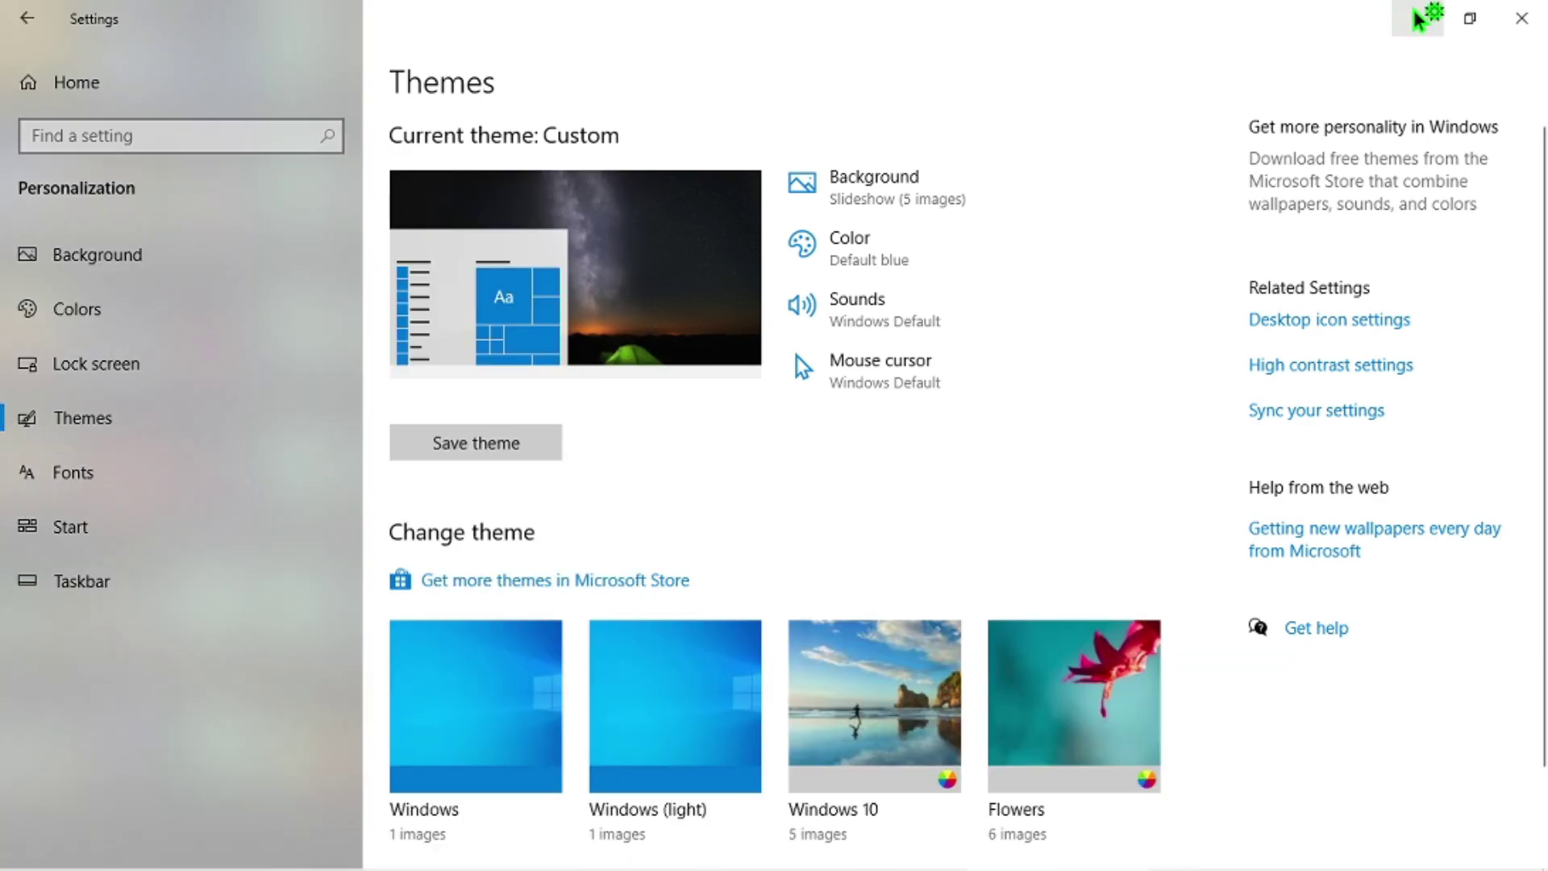
Step: Minimize the Settings window and refresh the desktop twice
{"action": "left_click", "coordinate": [1417, 18]}
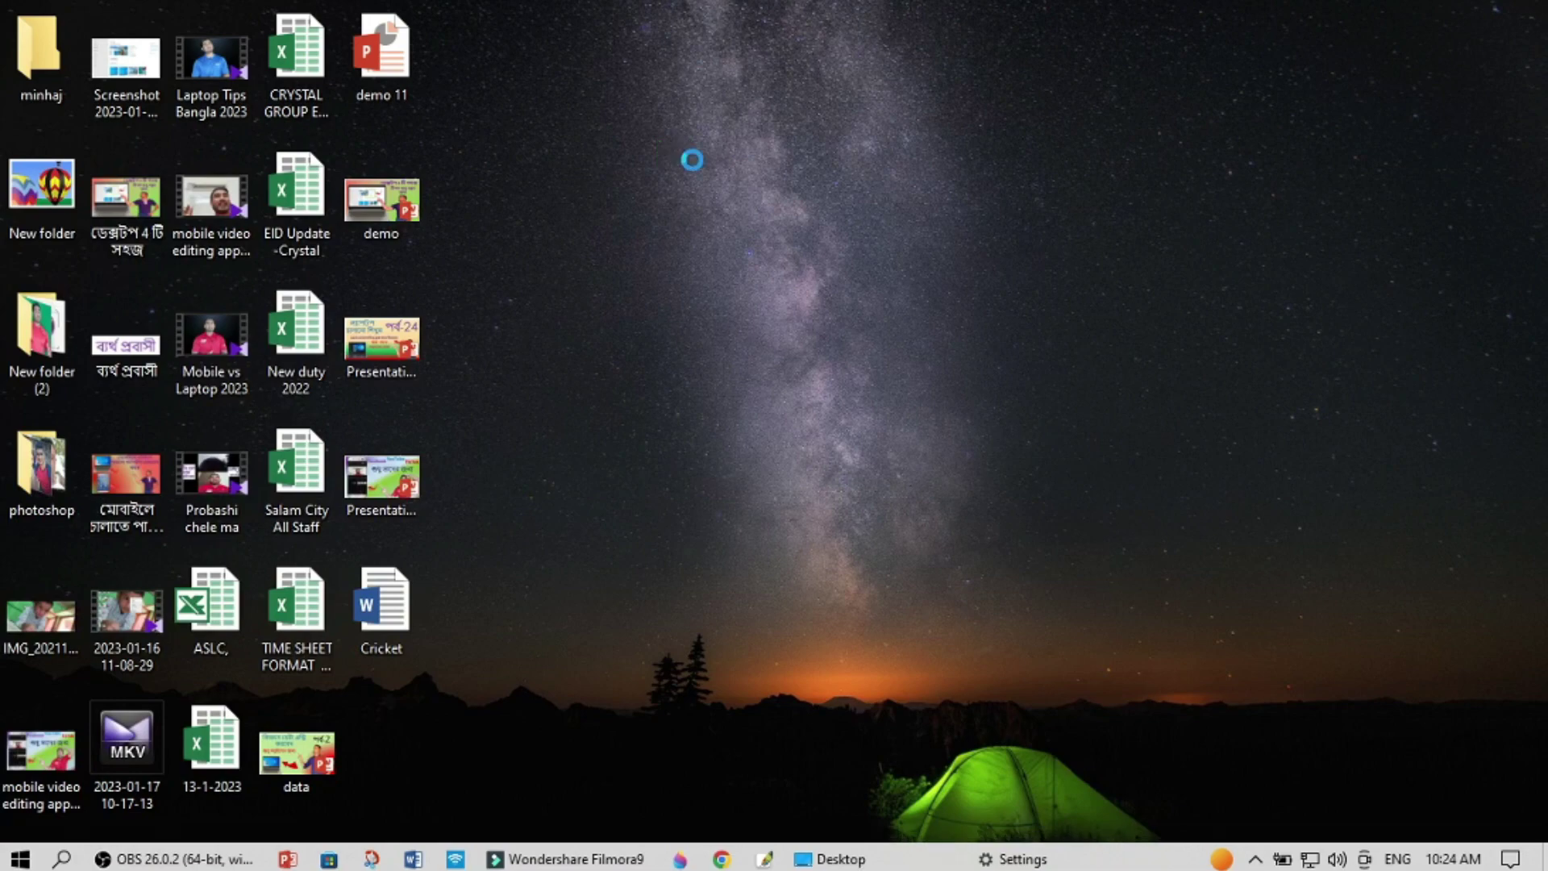
{"action": "right_click", "coordinate": [659, 141]}
{"action": "left_click", "coordinate": [721, 211]}
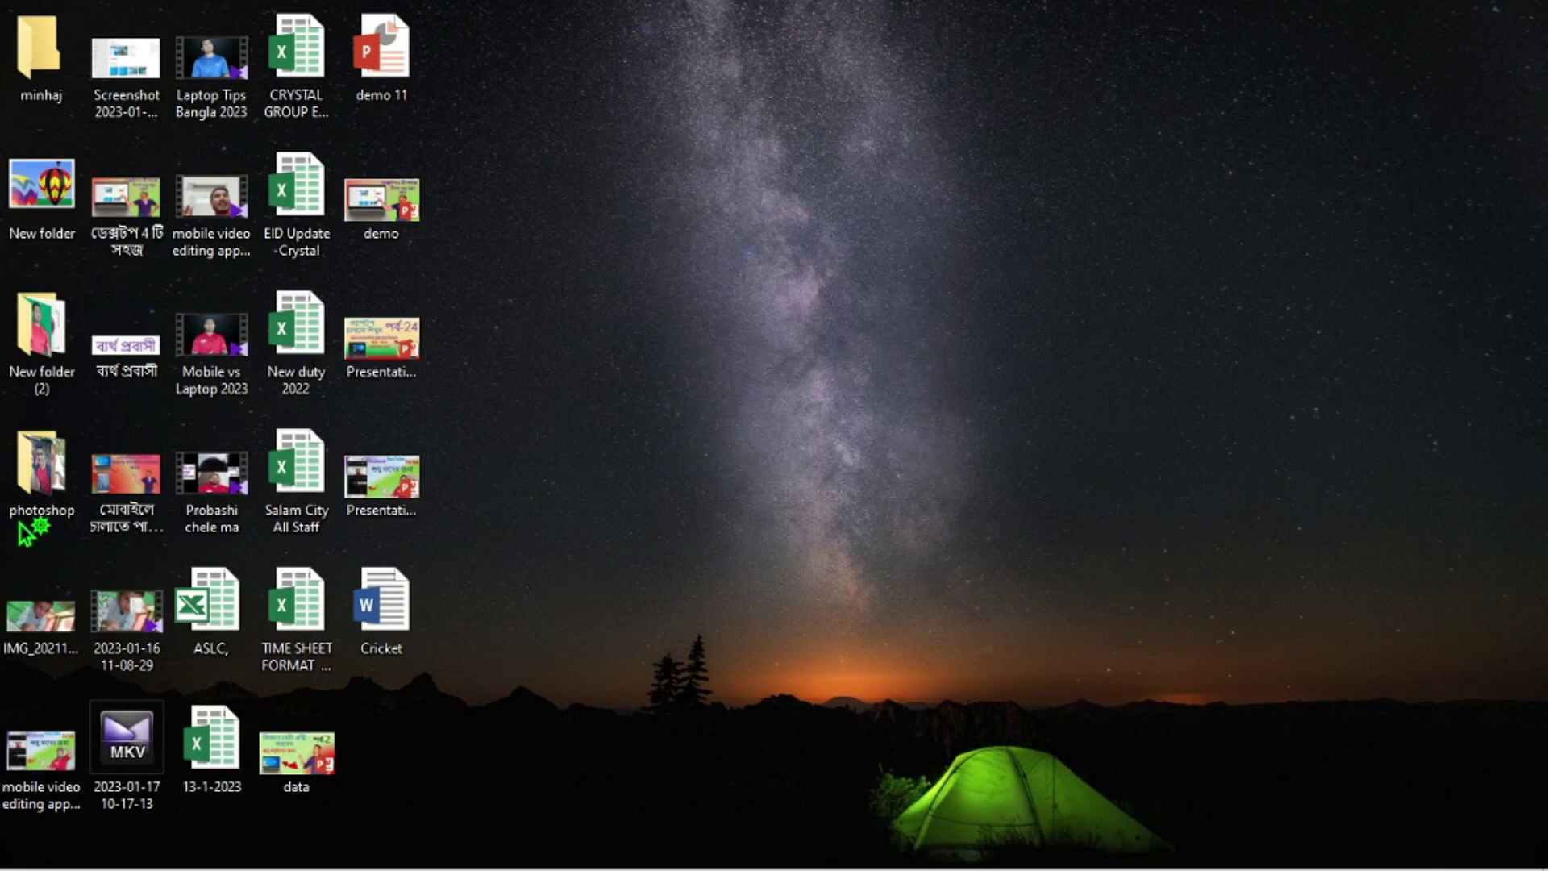
{"action": "right_click", "coordinate": [643, 193]}
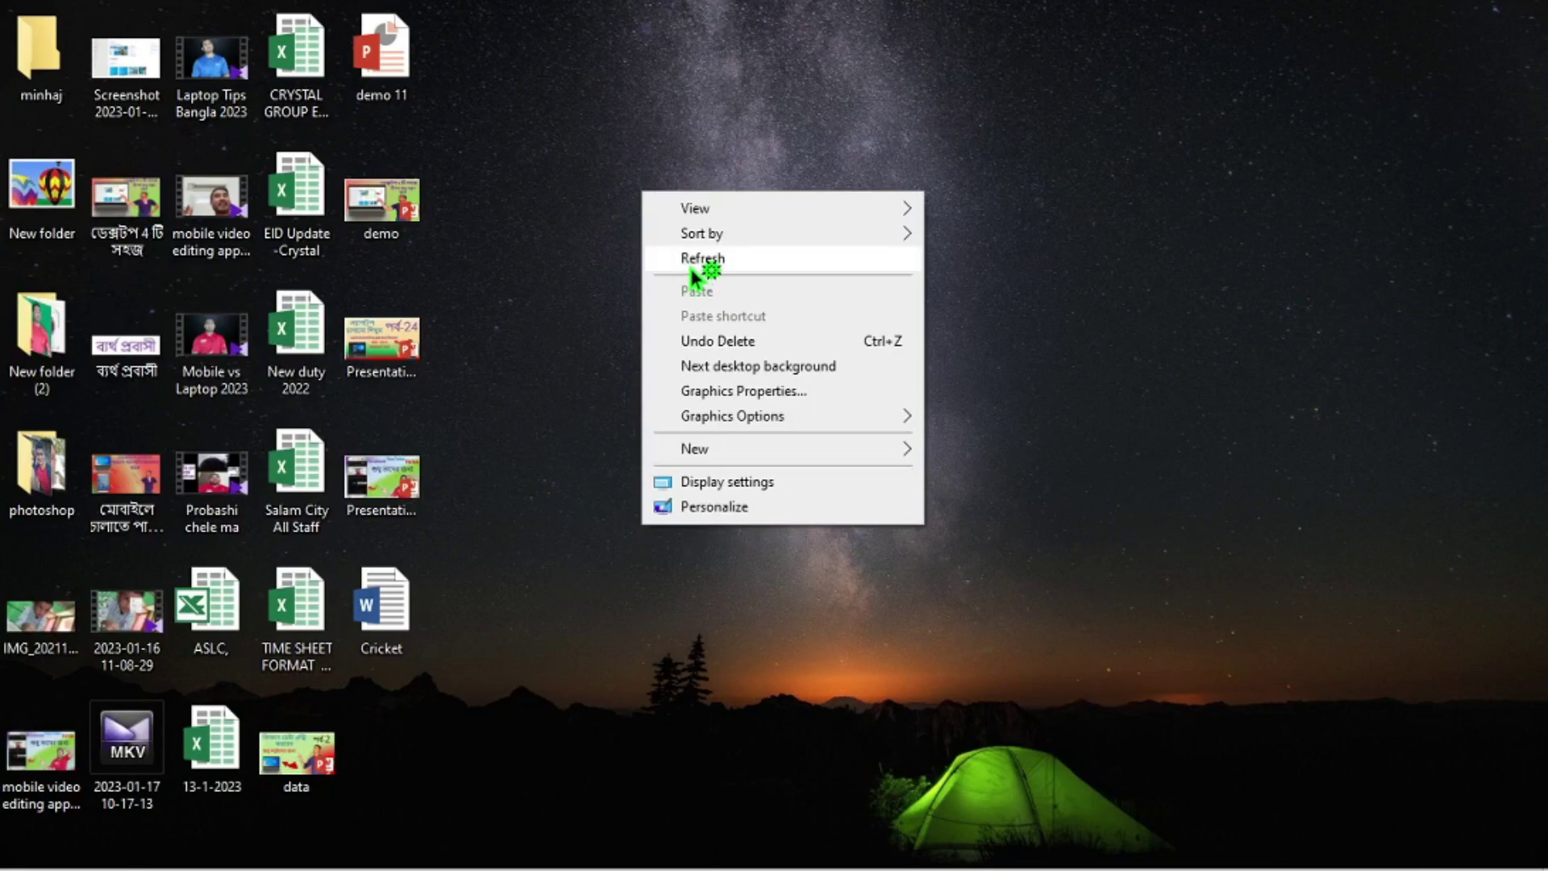
{"action": "left_click", "coordinate": [694, 271]}
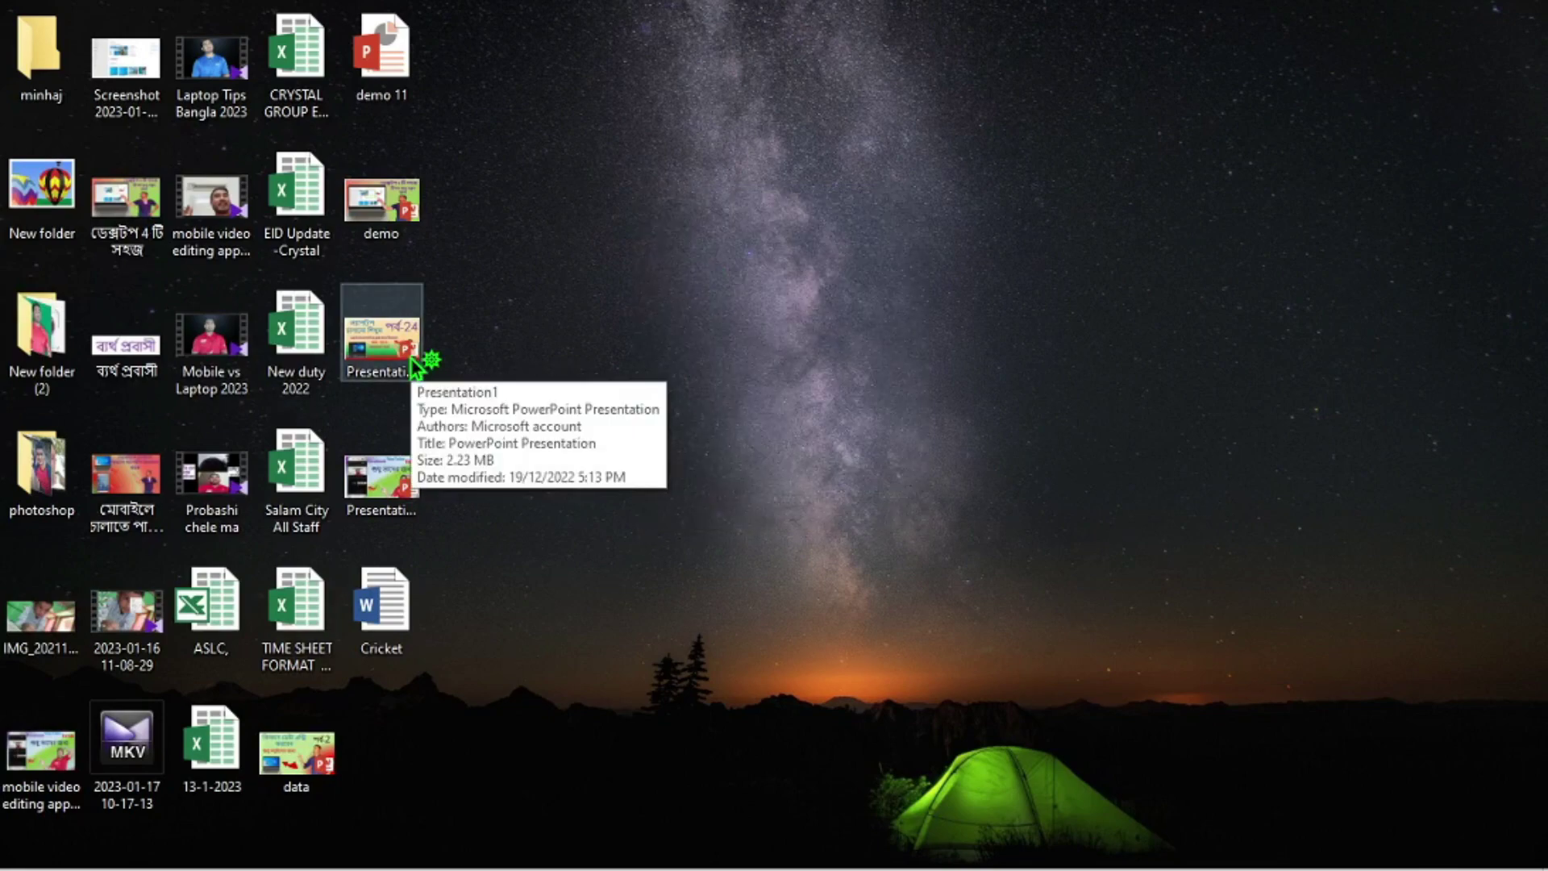
Step: Reopen Desktop Icon Settings from the Themes page and enable Computer, User's Files, Network, Recycle Bin and Control Panel, applying and confirming the change
{"action": "mouse_move", "coordinate": [809, 866]}
{"action": "left_click", "coordinate": [1036, 855]}
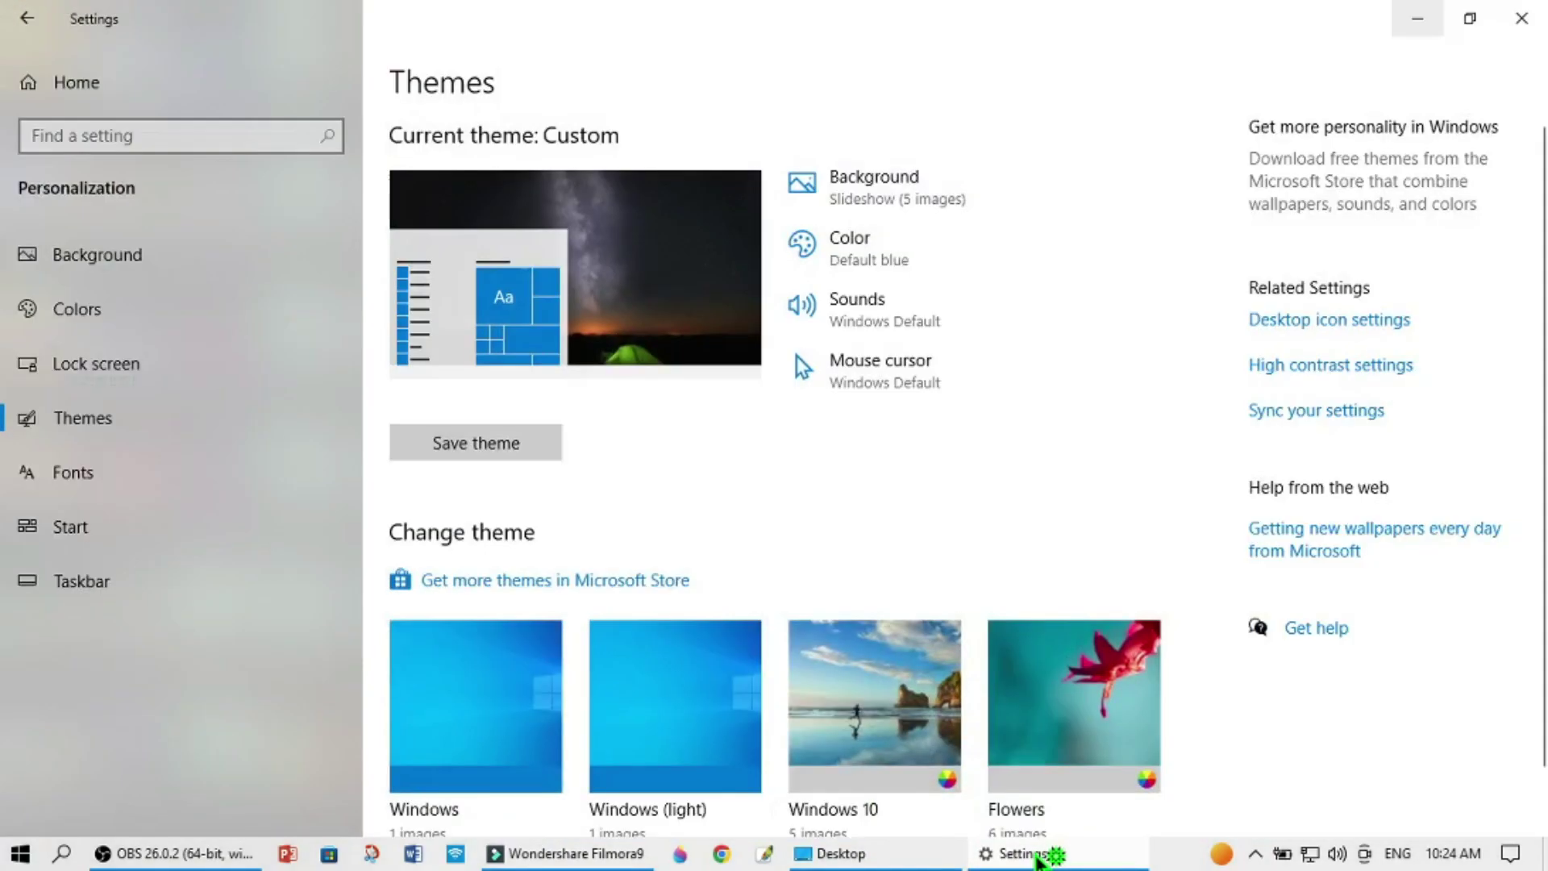
{"action": "left_click", "coordinate": [1316, 323]}
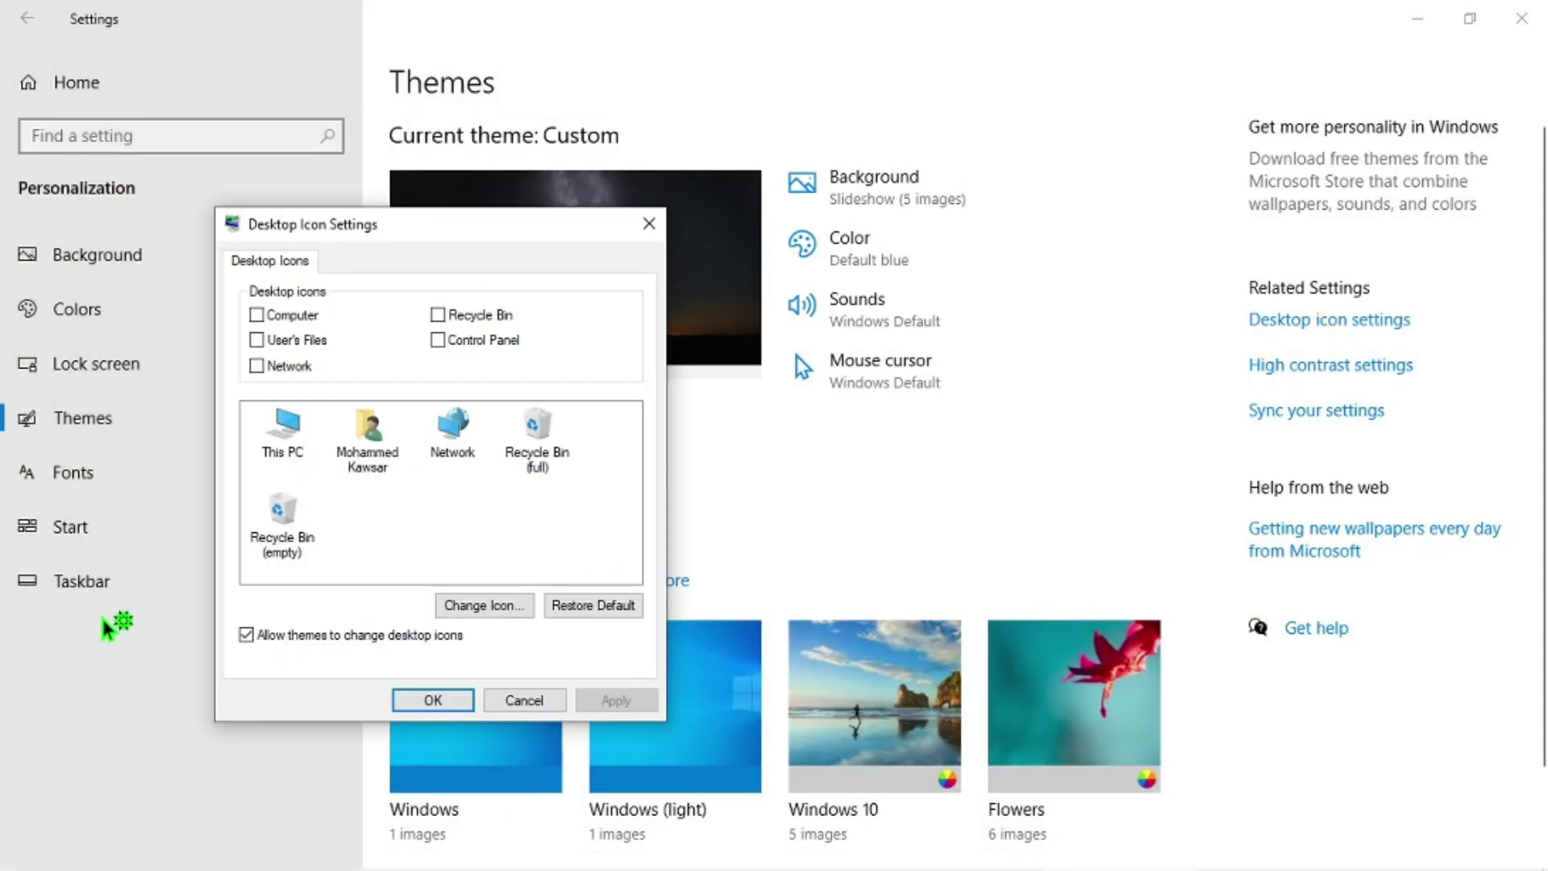
{"action": "left_click", "coordinate": [436, 340]}
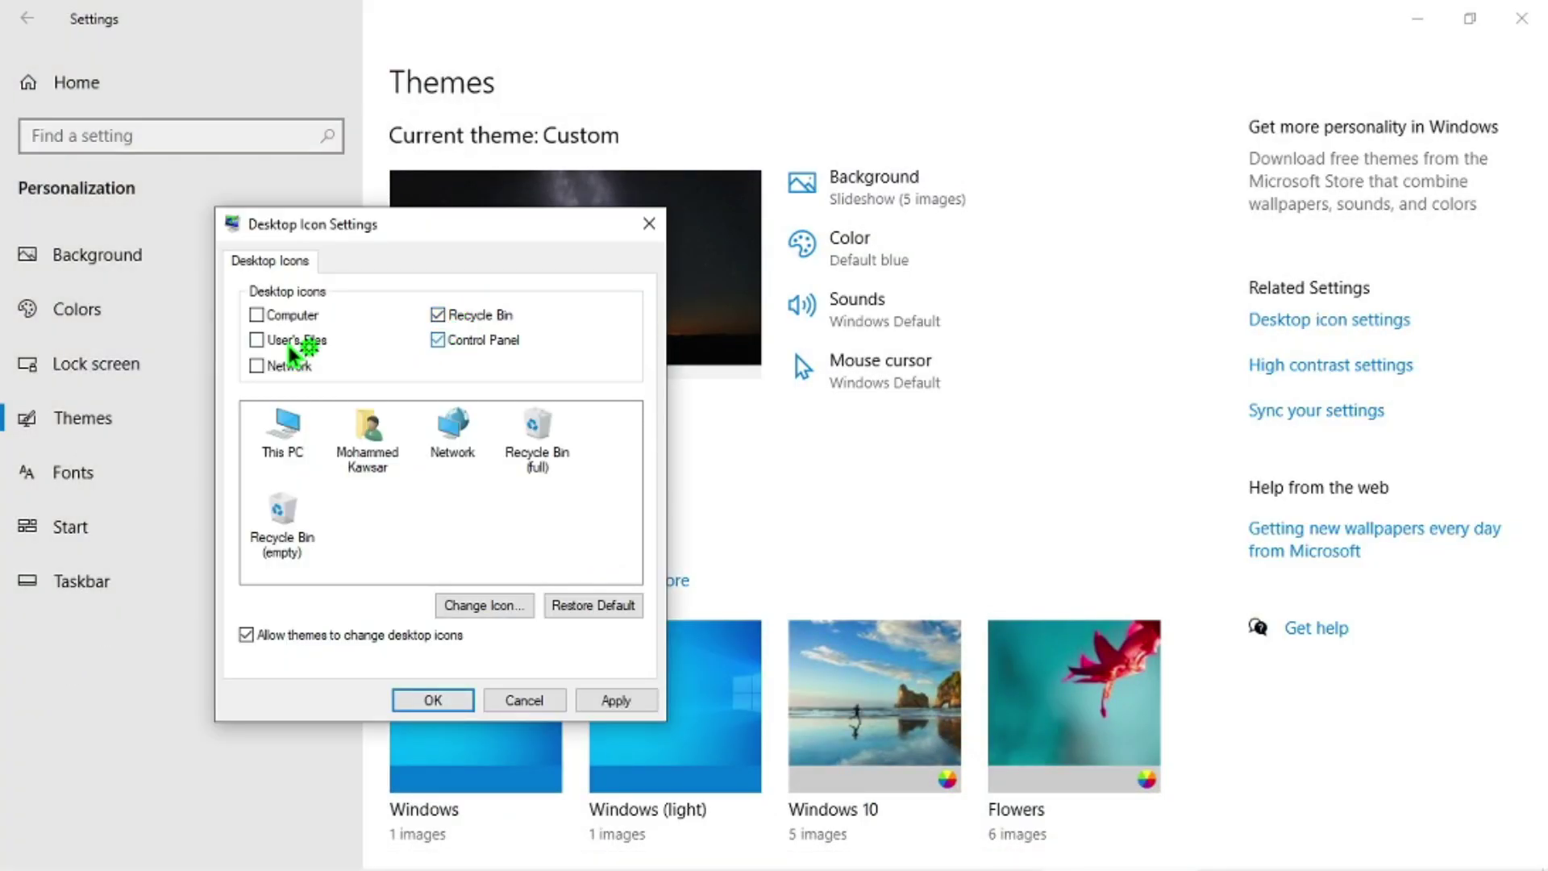
{"action": "left_click", "coordinate": [256, 315]}
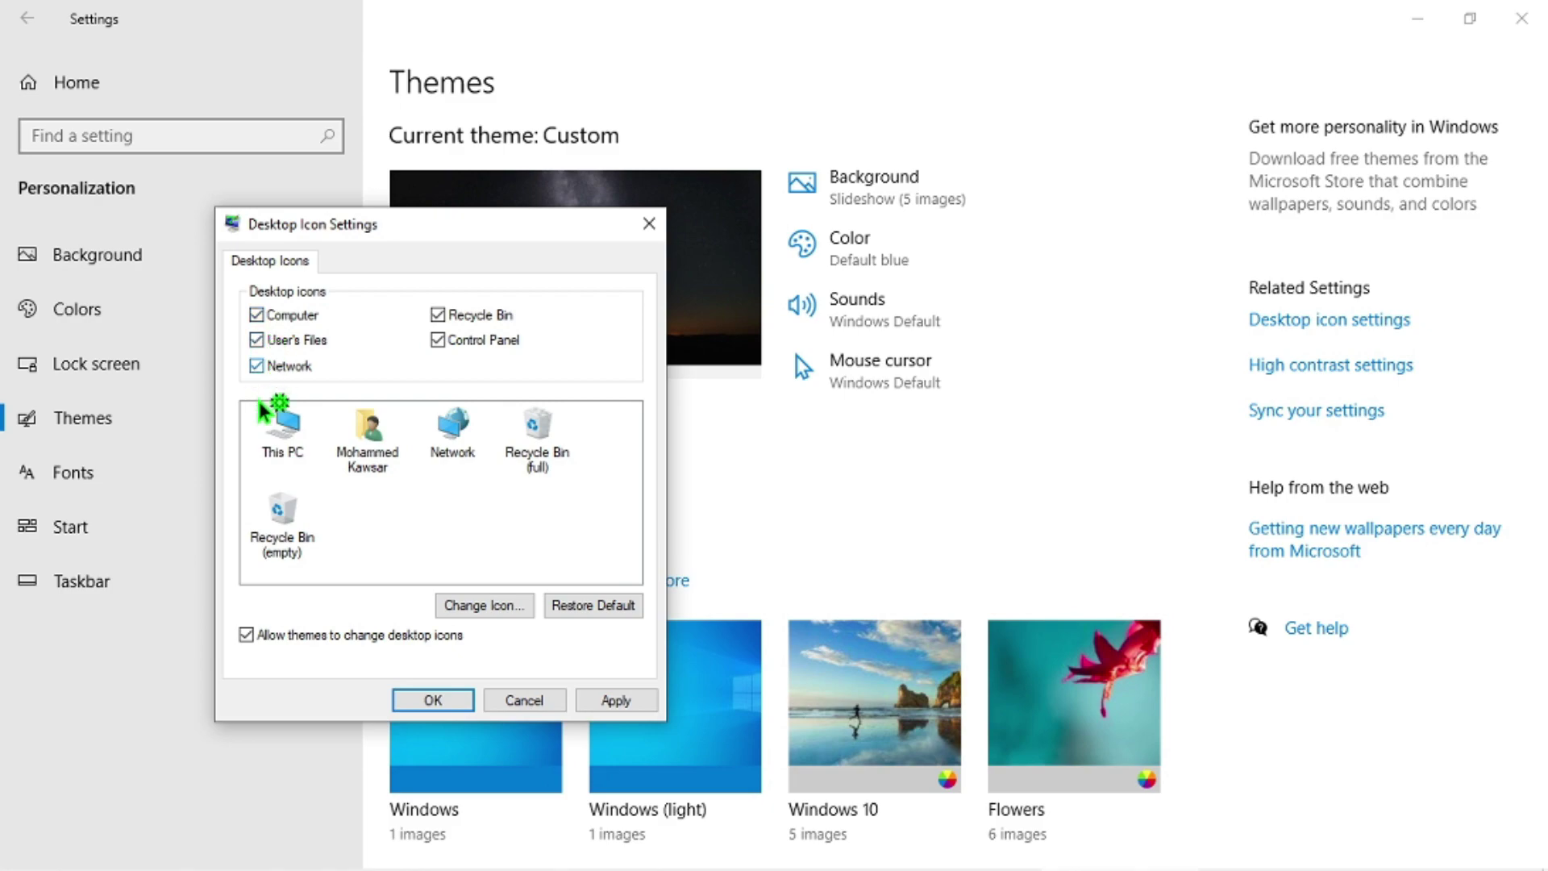
{"action": "left_click", "coordinate": [632, 699]}
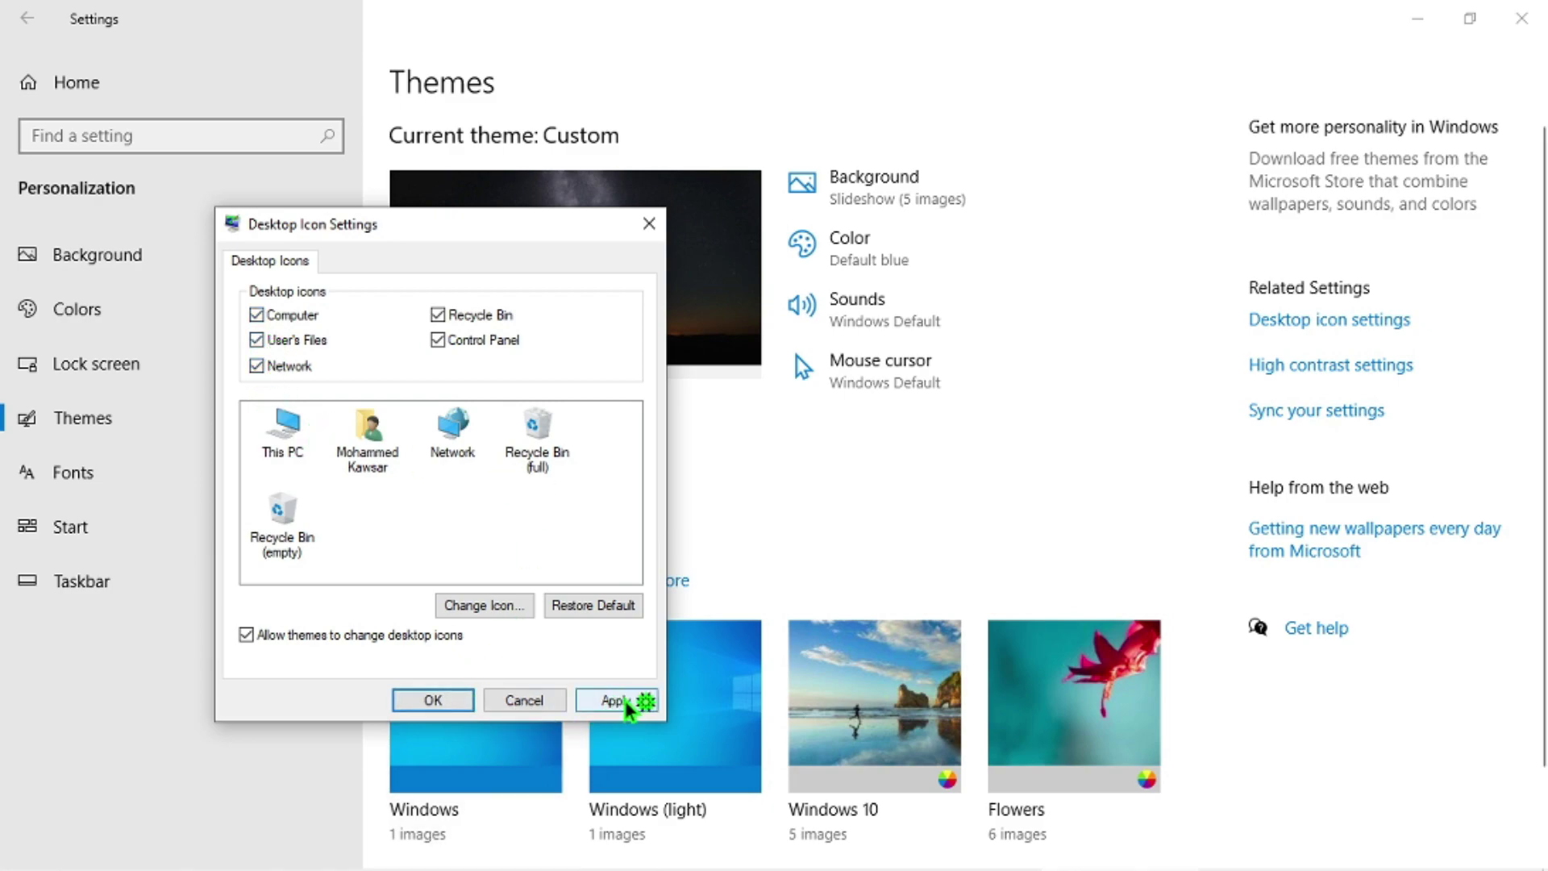
{"action": "left_click", "coordinate": [433, 700]}
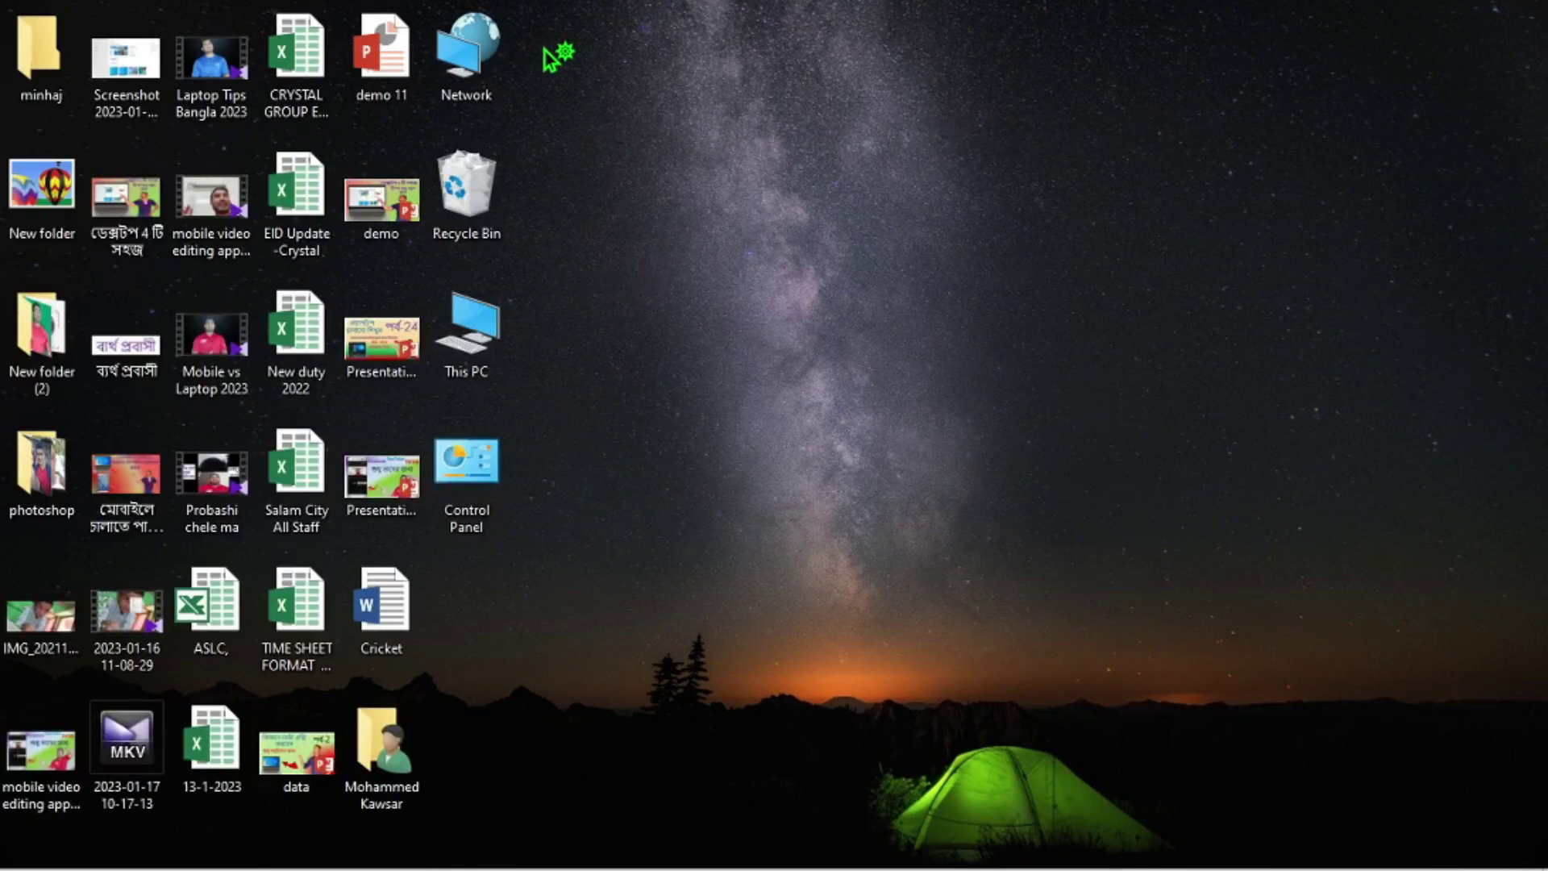
Step: Move the user's folder icon directly below Control Panel, and briefly select the column of five system icons
{"action": "left_click_drag", "start_coordinate": [544, 48], "coordinate": [484, 506]}
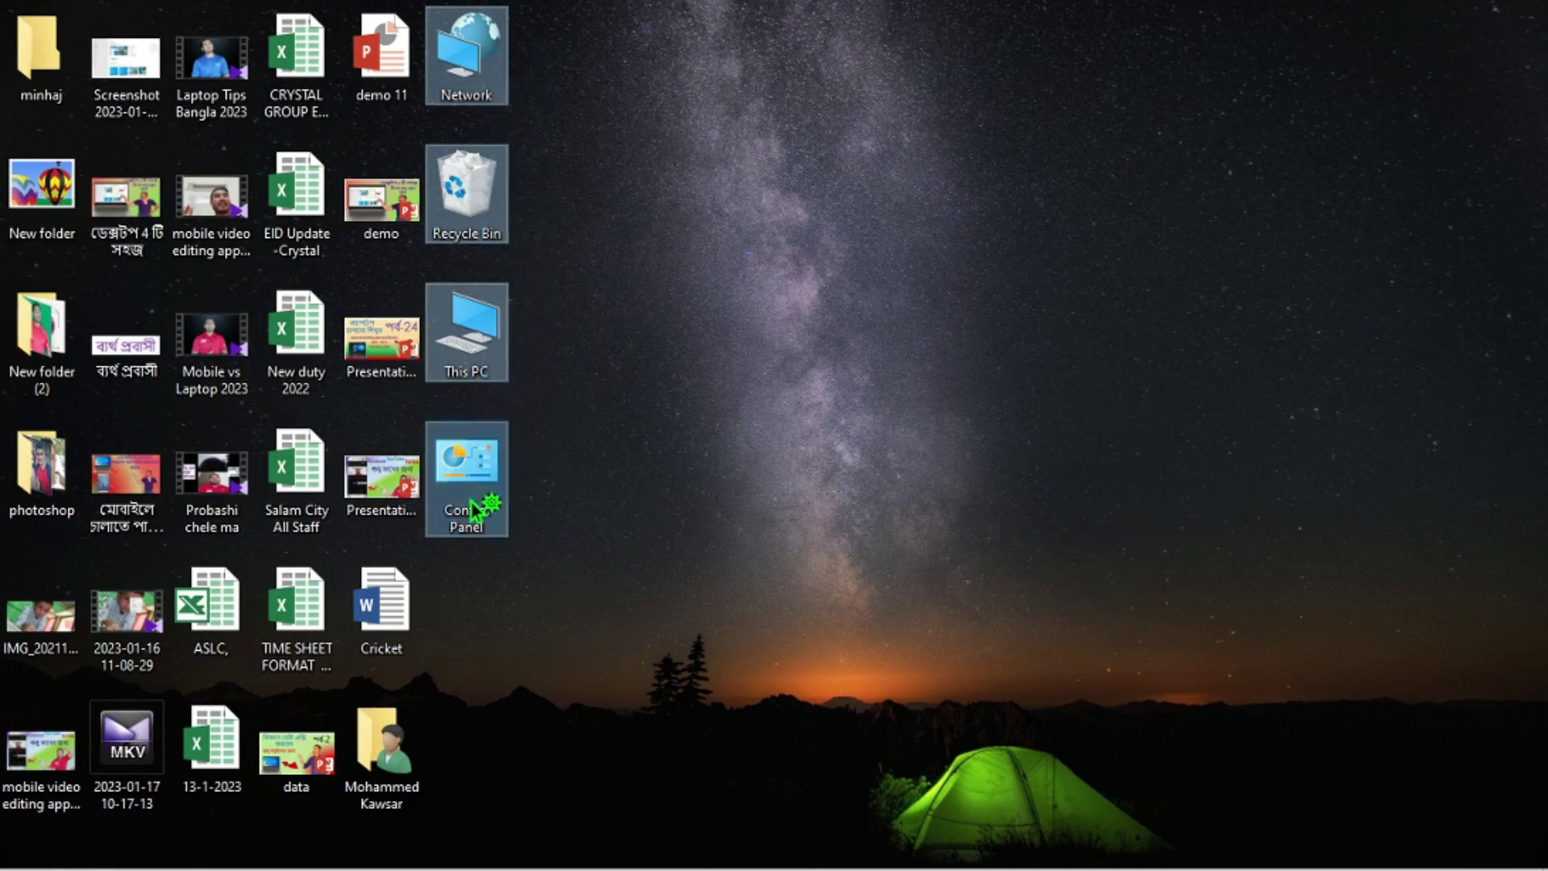
{"action": "left_click_drag", "start_coordinate": [396, 750], "coordinate": [488, 633]}
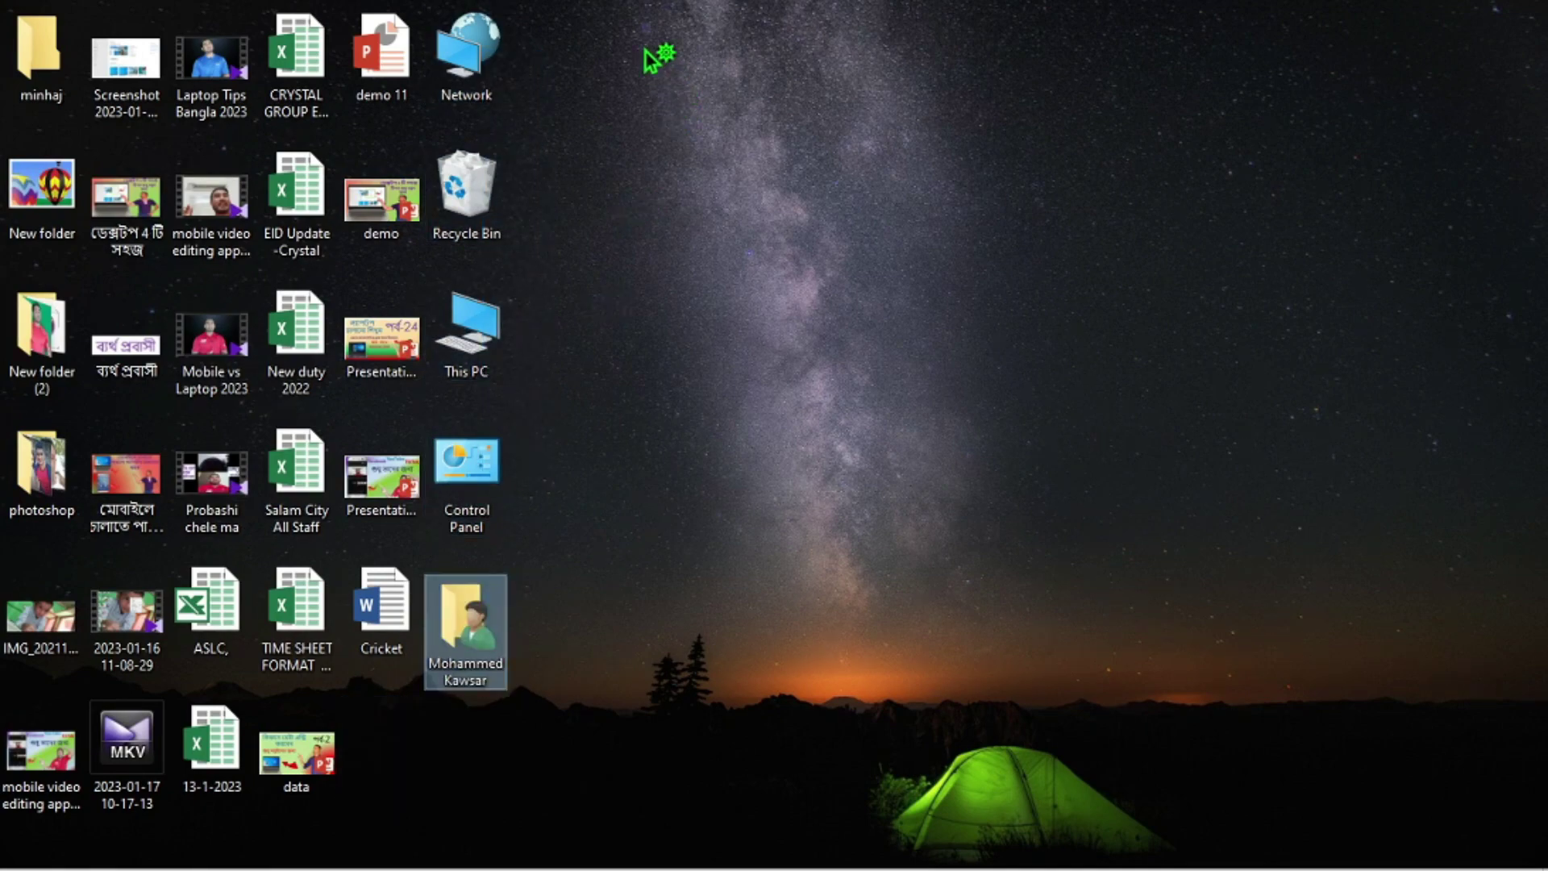
{"action": "left_click_drag", "start_coordinate": [646, 46], "coordinate": [428, 669]}
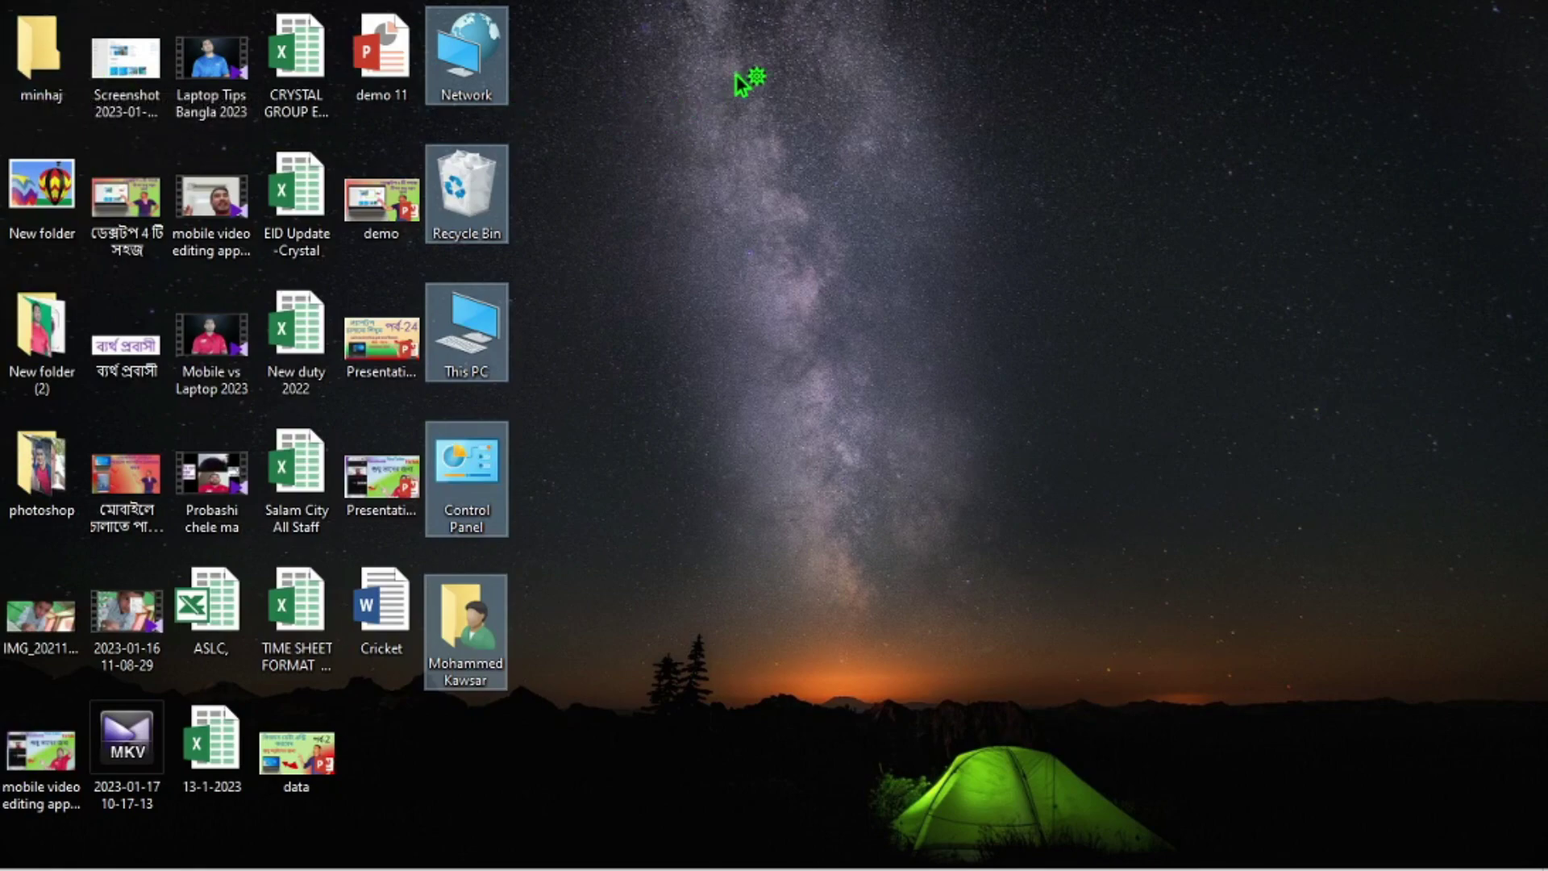
{"action": "left_click", "coordinate": [802, 75]}
Step: Sort the desktop icons by name, followed by a sort by size
{"action": "right_click", "coordinate": [790, 74]}
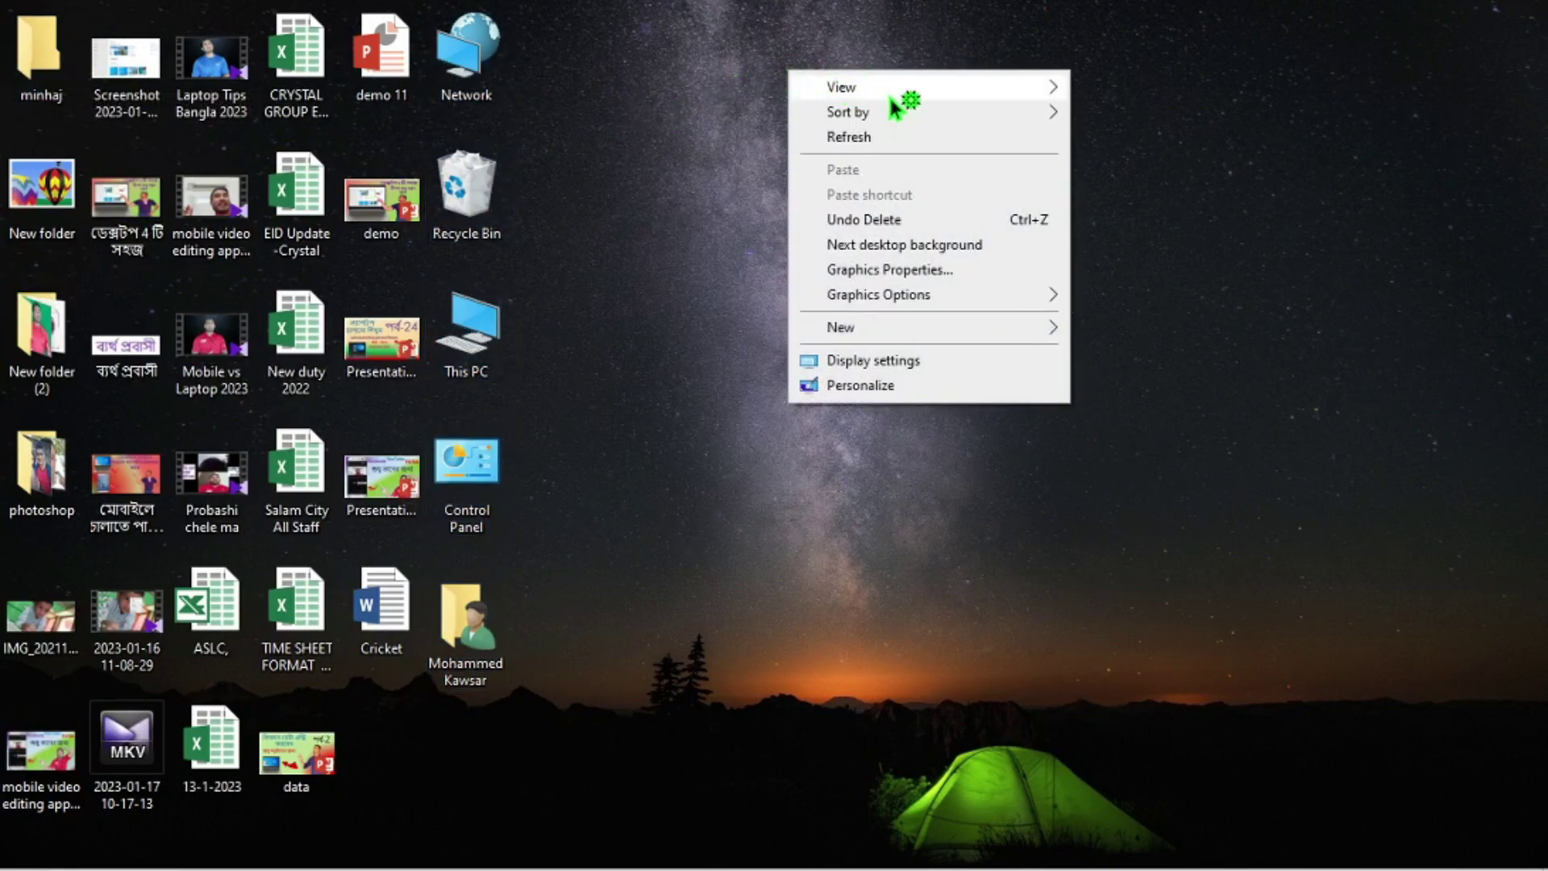
{"action": "mouse_move", "coordinate": [1049, 112]}
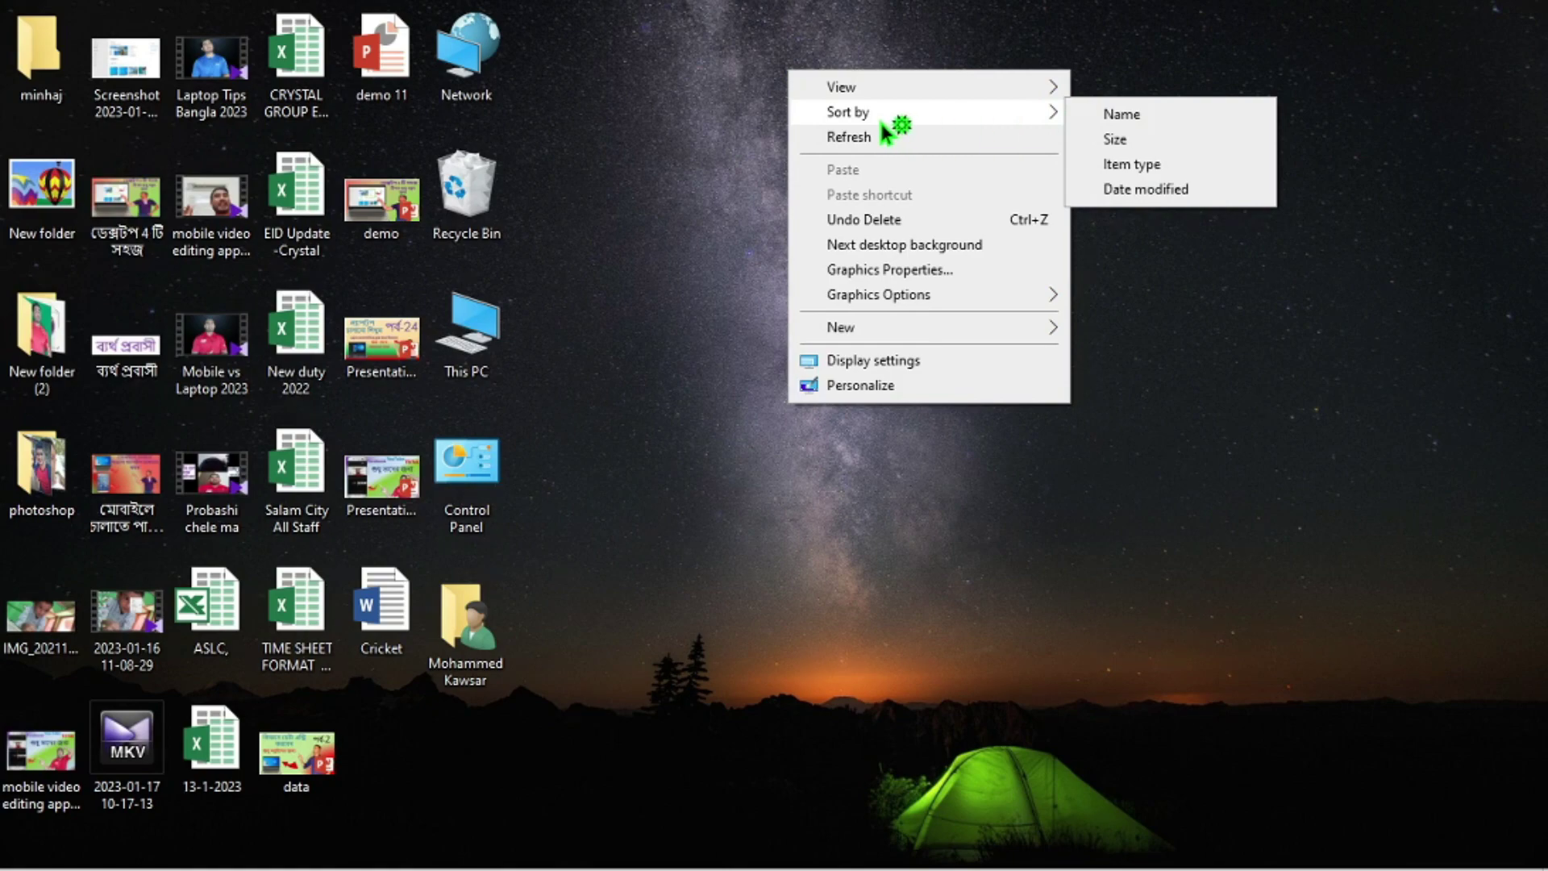
{"action": "left_click", "coordinate": [1145, 119]}
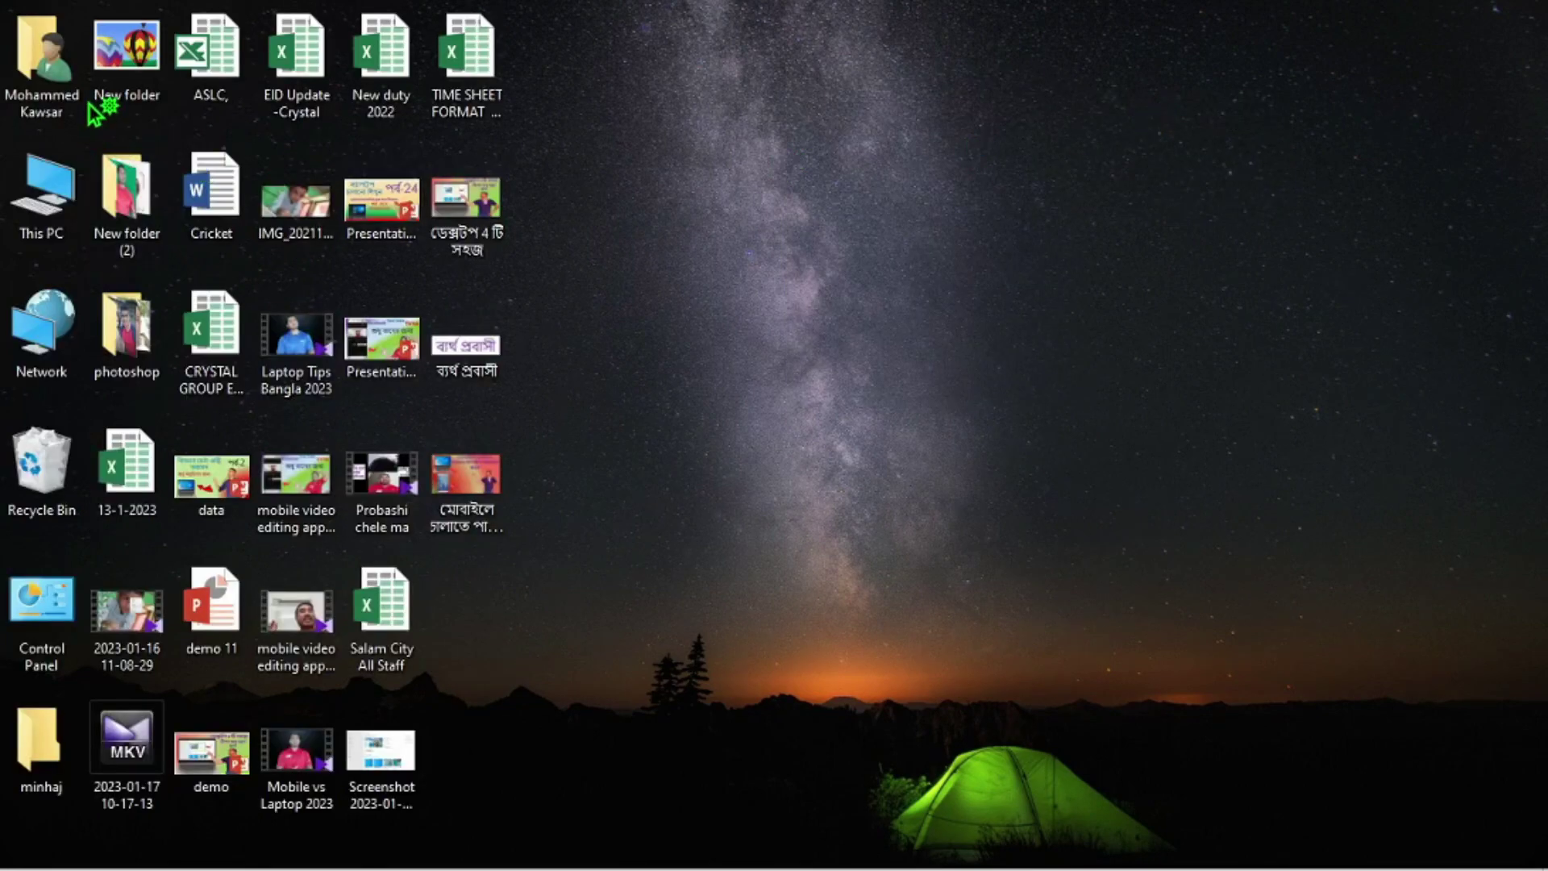
{"action": "right_click", "coordinate": [909, 125]}
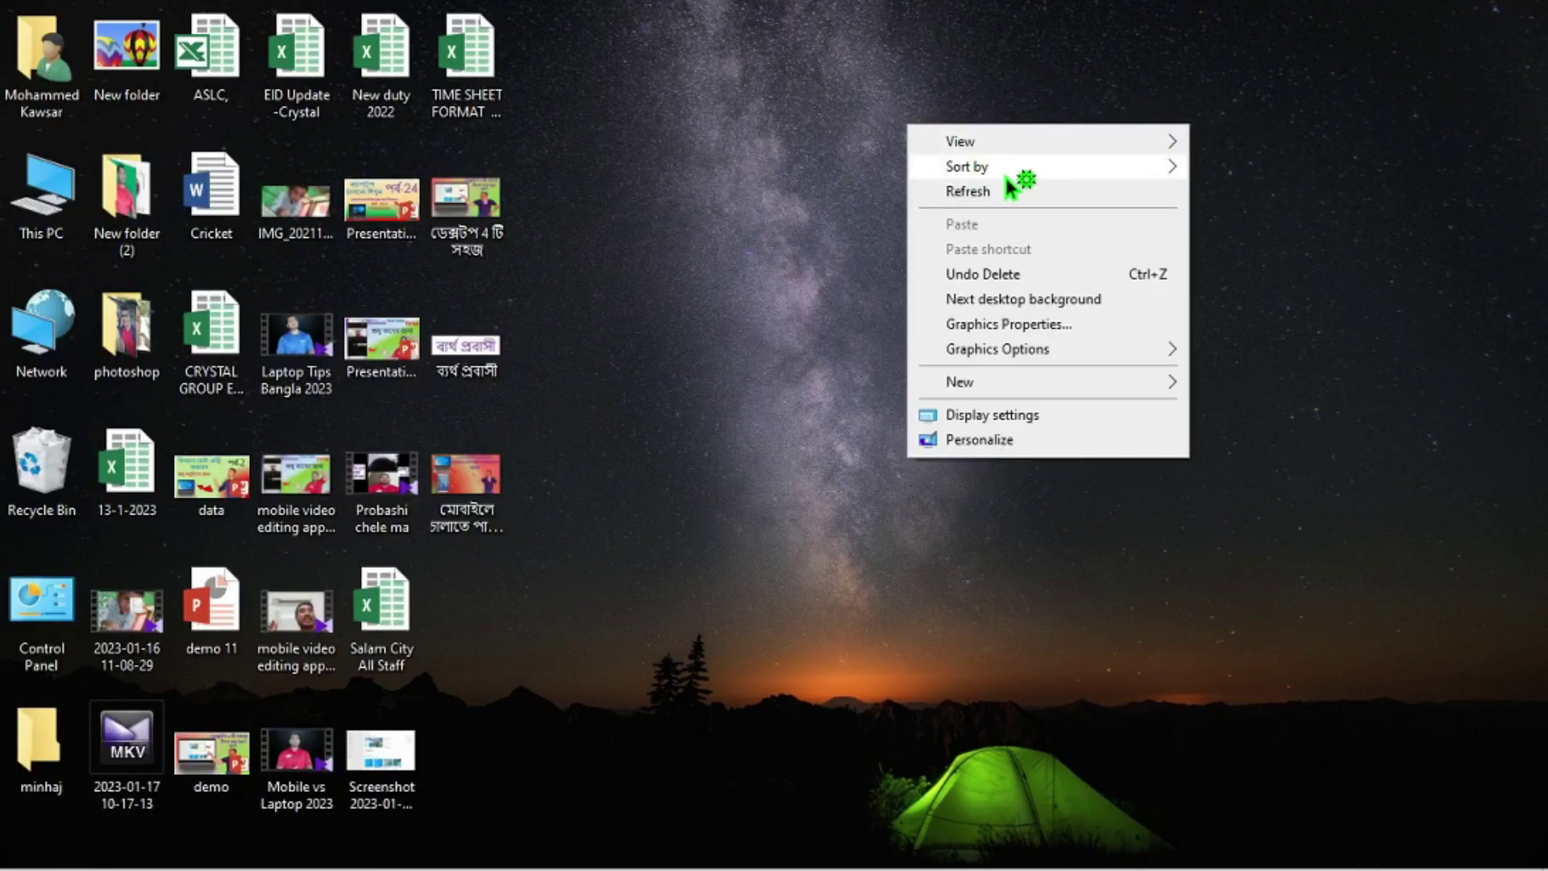
{"action": "mouse_move", "coordinate": [1154, 173]}
{"action": "left_click", "coordinate": [1244, 208]}
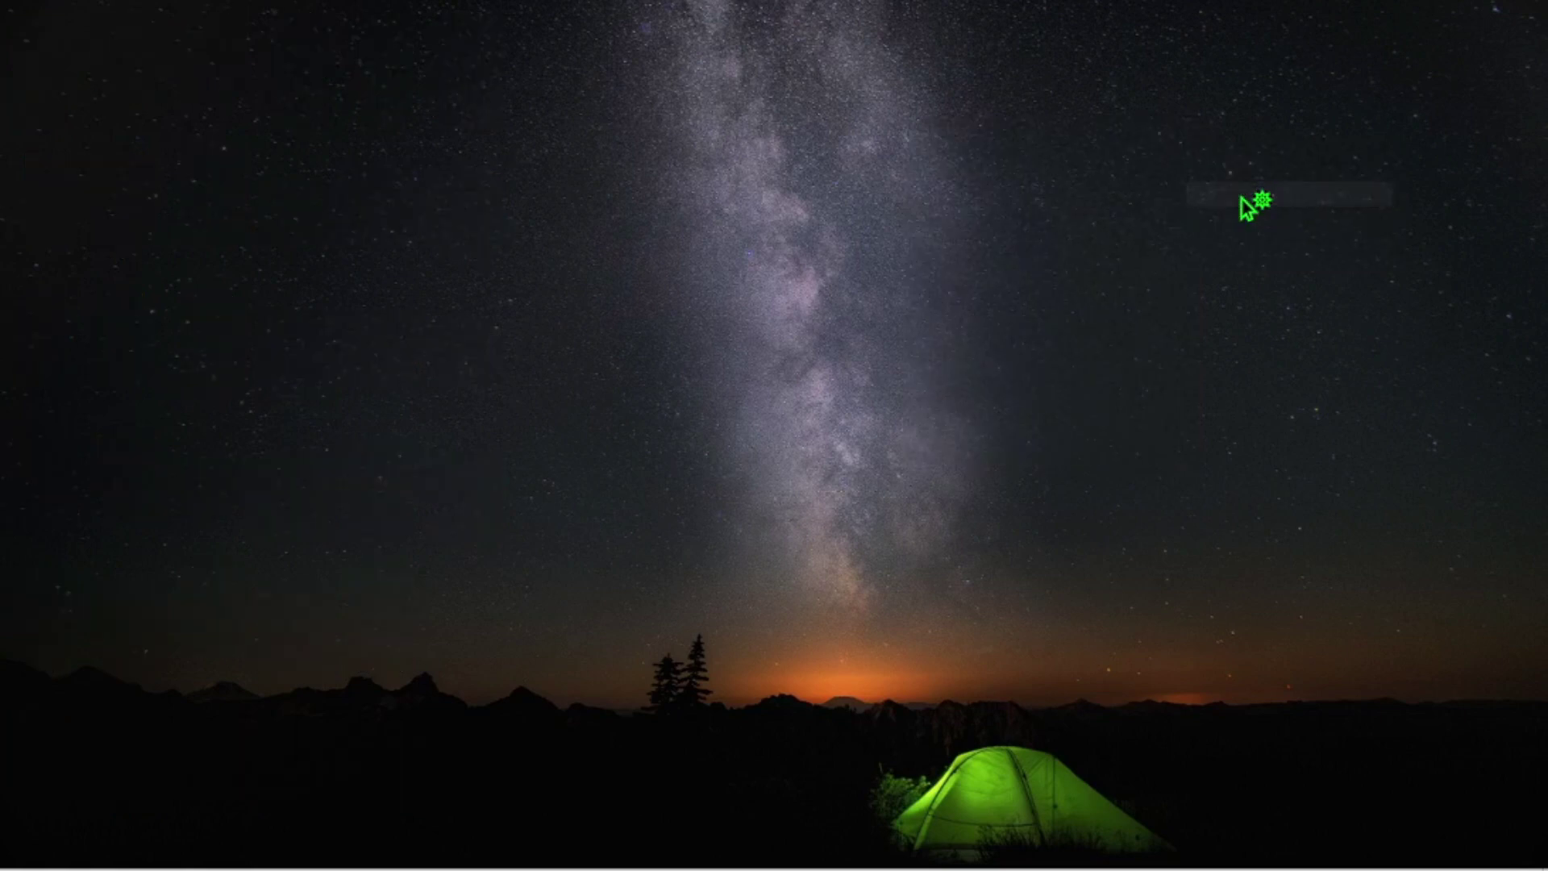
Step: Sort the desktop icons by item type
{"action": "right_click", "coordinate": [930, 67]}
{"action": "mouse_move", "coordinate": [1194, 111]}
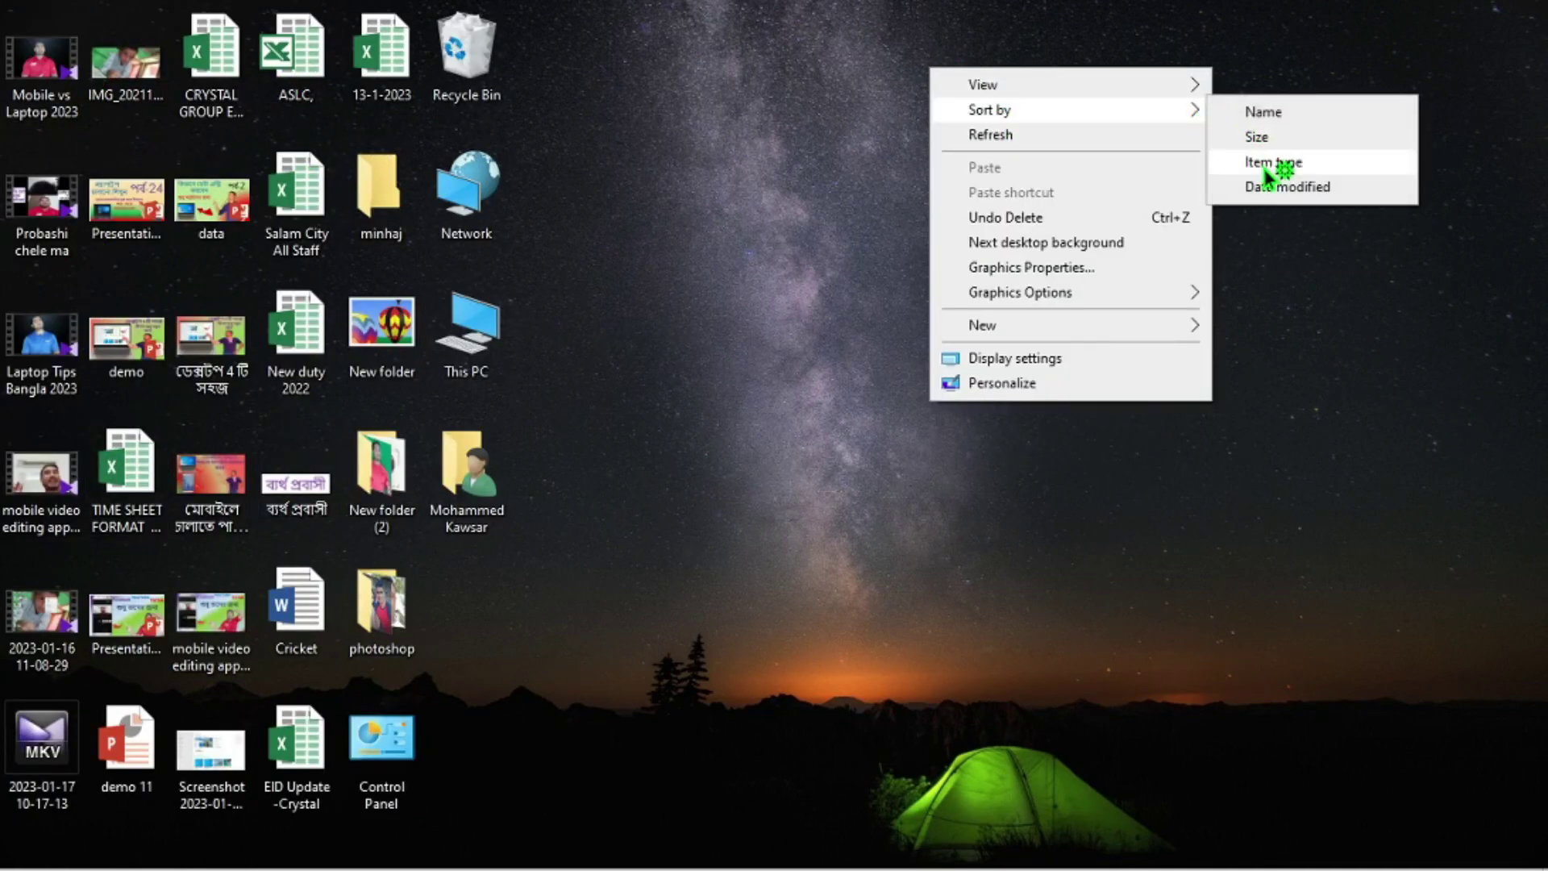
{"action": "left_click", "coordinate": [1296, 162]}
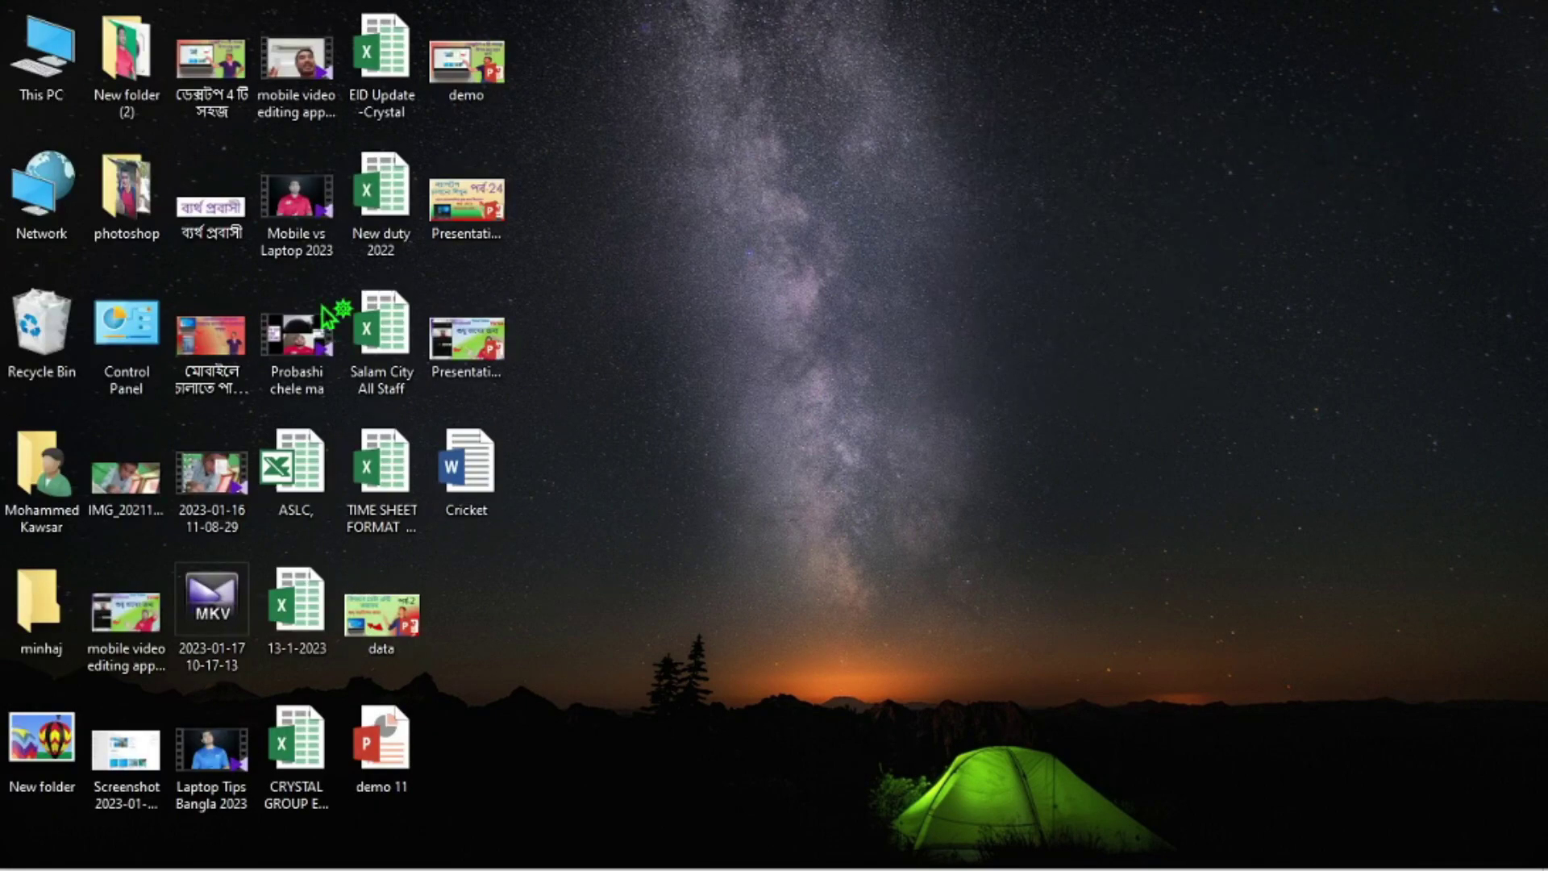
Step: Delete the Control Panel and Network icons from the desktop and refresh it
{"action": "left_click", "coordinate": [126, 321]}
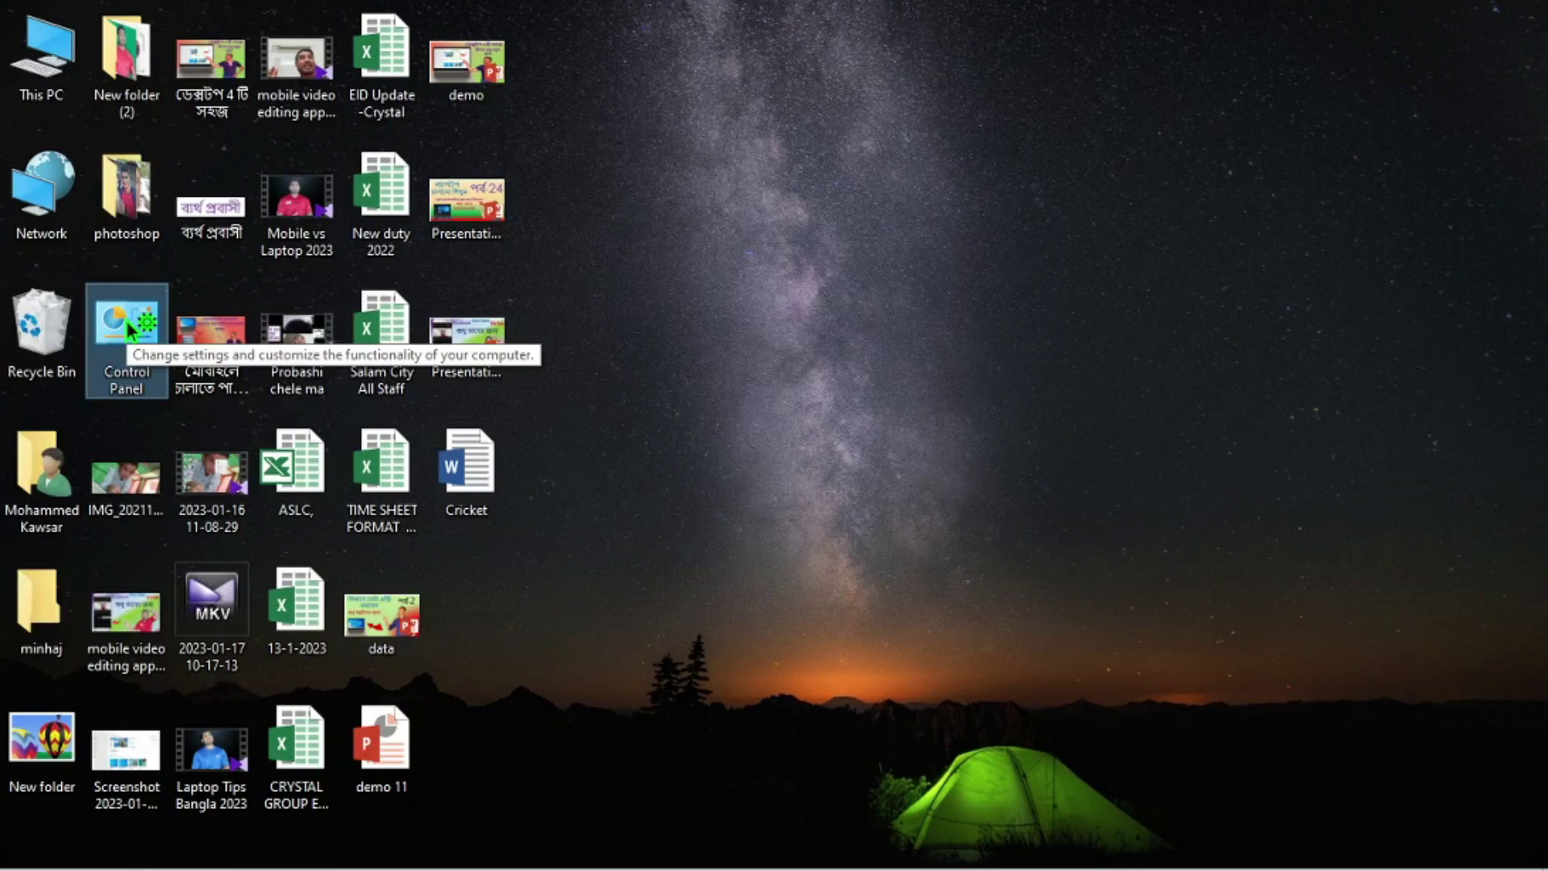
{"action": "key", "text": "Delete"}
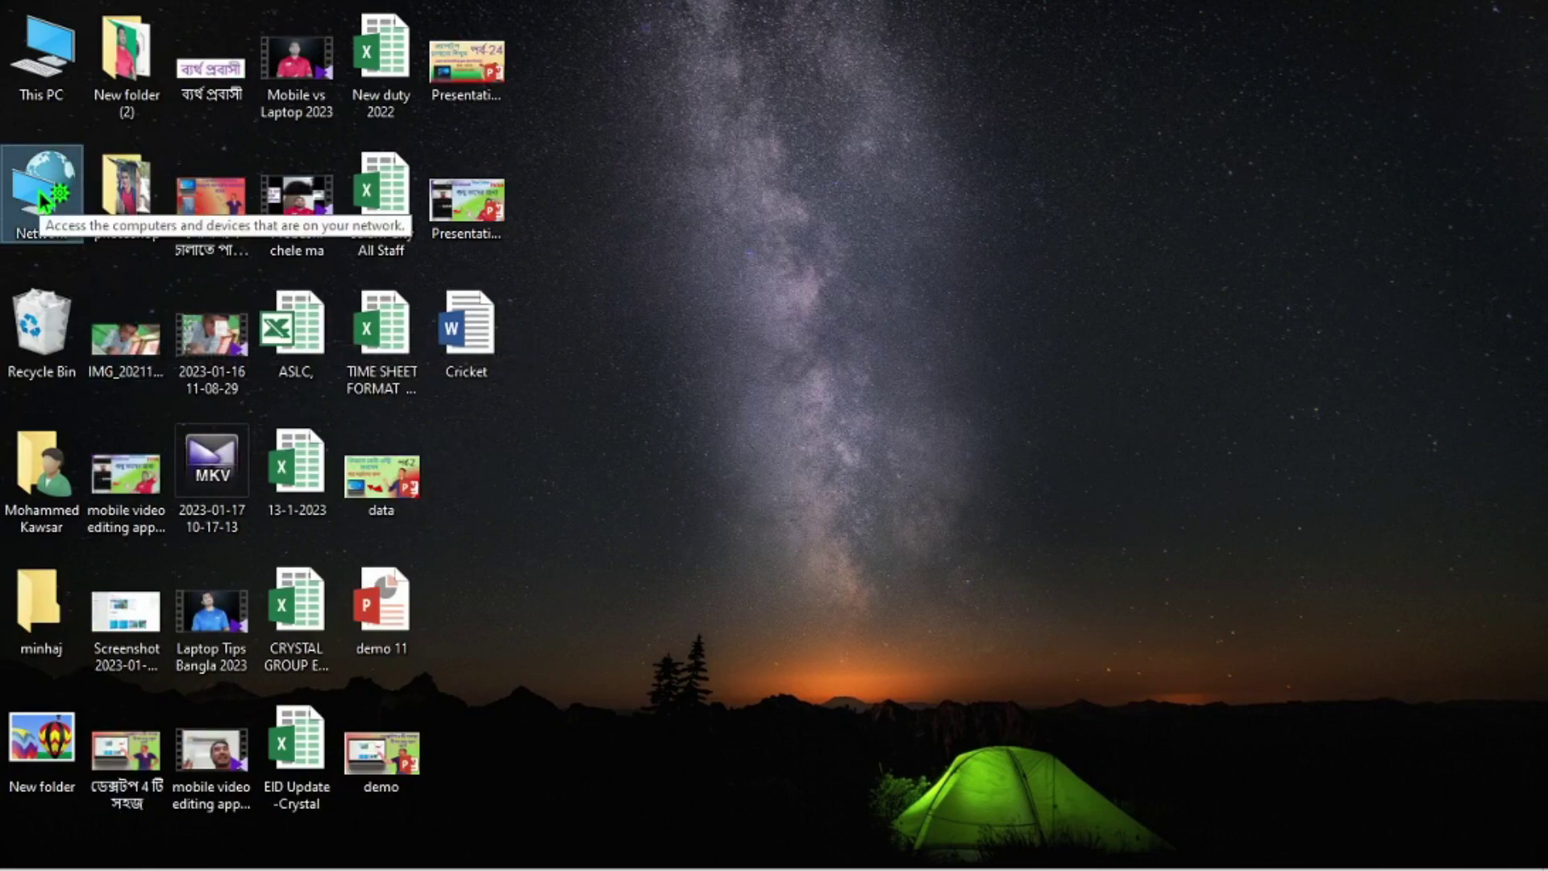
{"action": "key", "text": "Delete"}
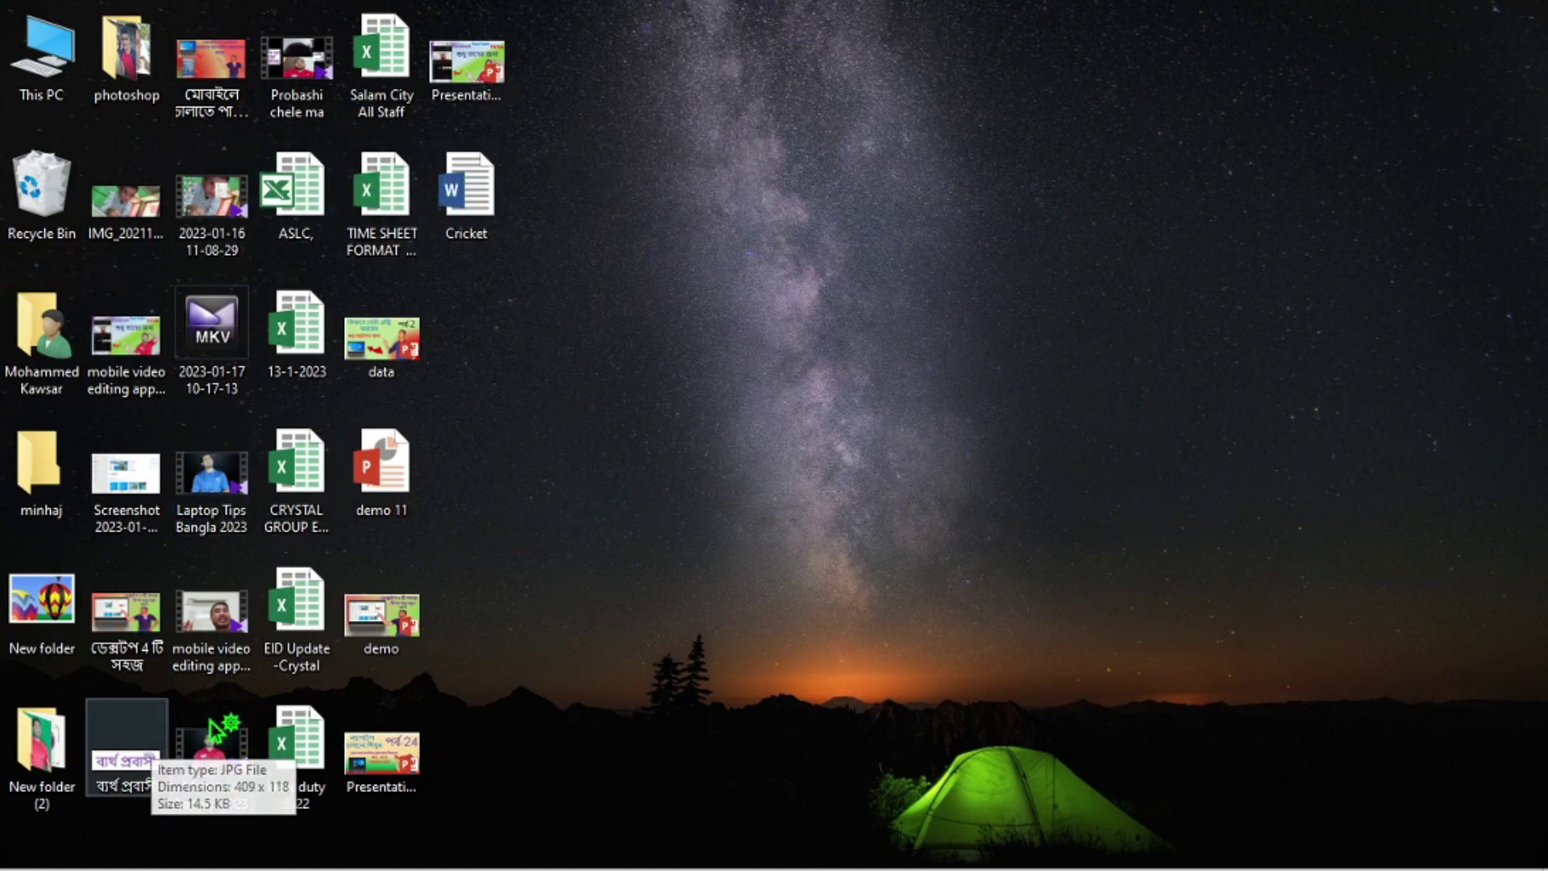
{"action": "right_click", "coordinate": [670, 258]}
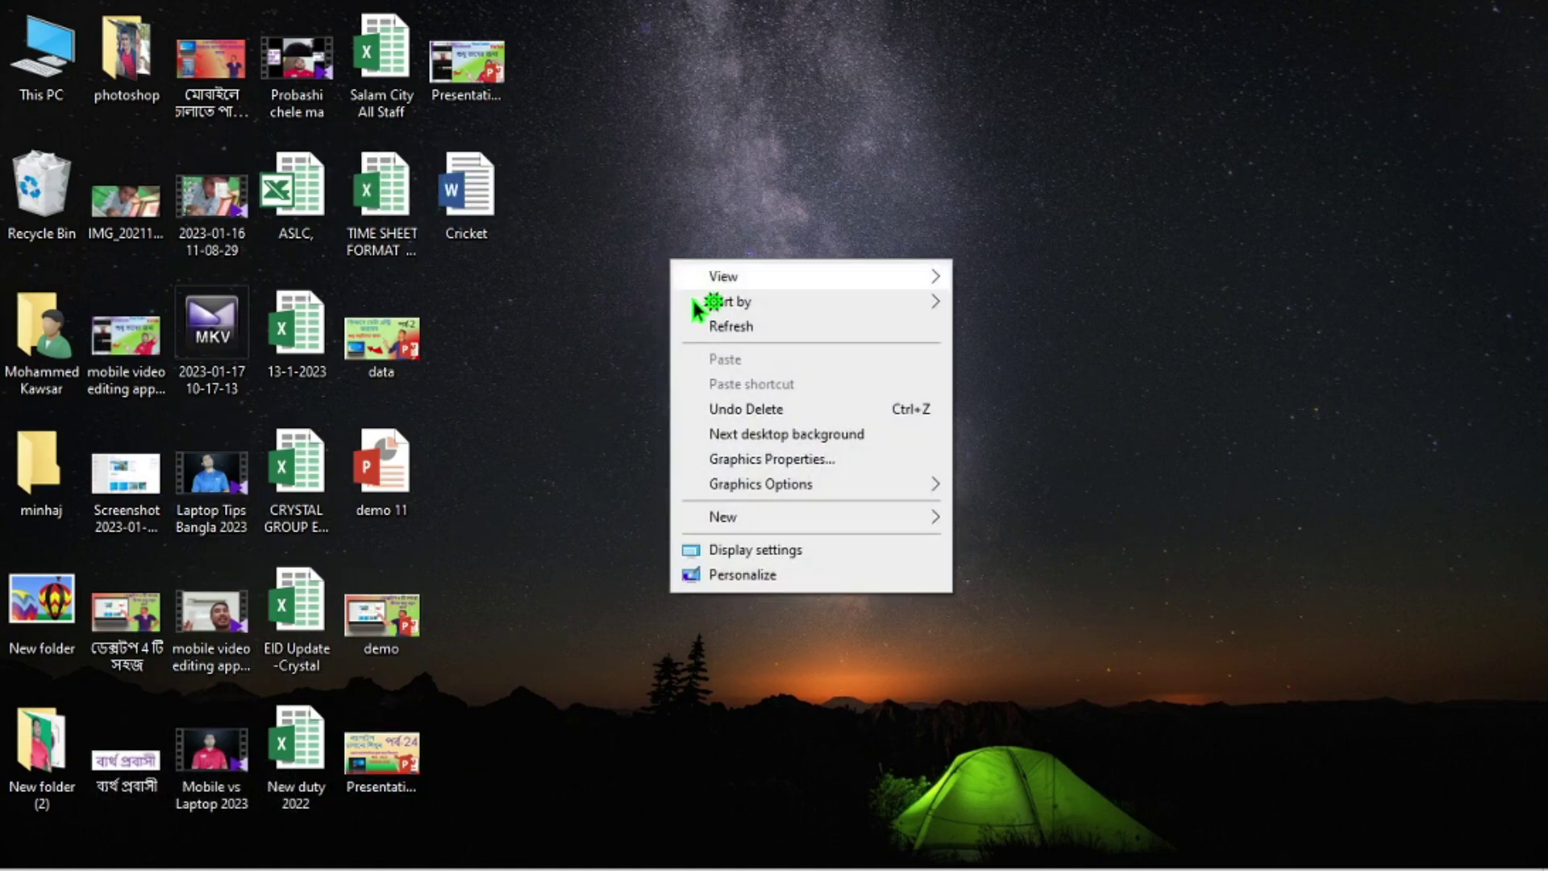
{"action": "left_click", "coordinate": [724, 325]}
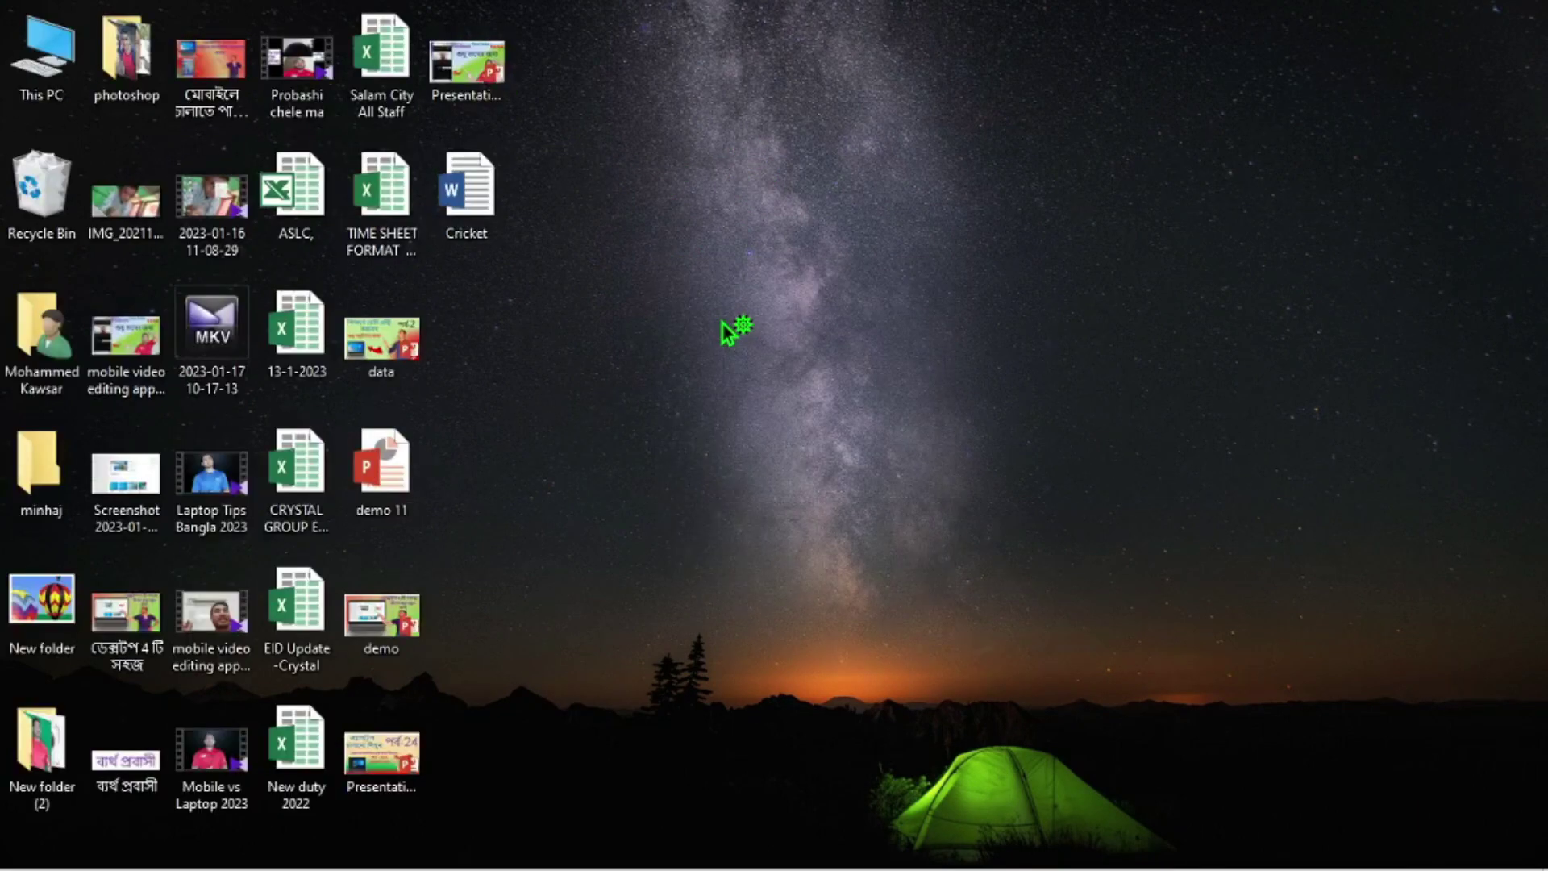